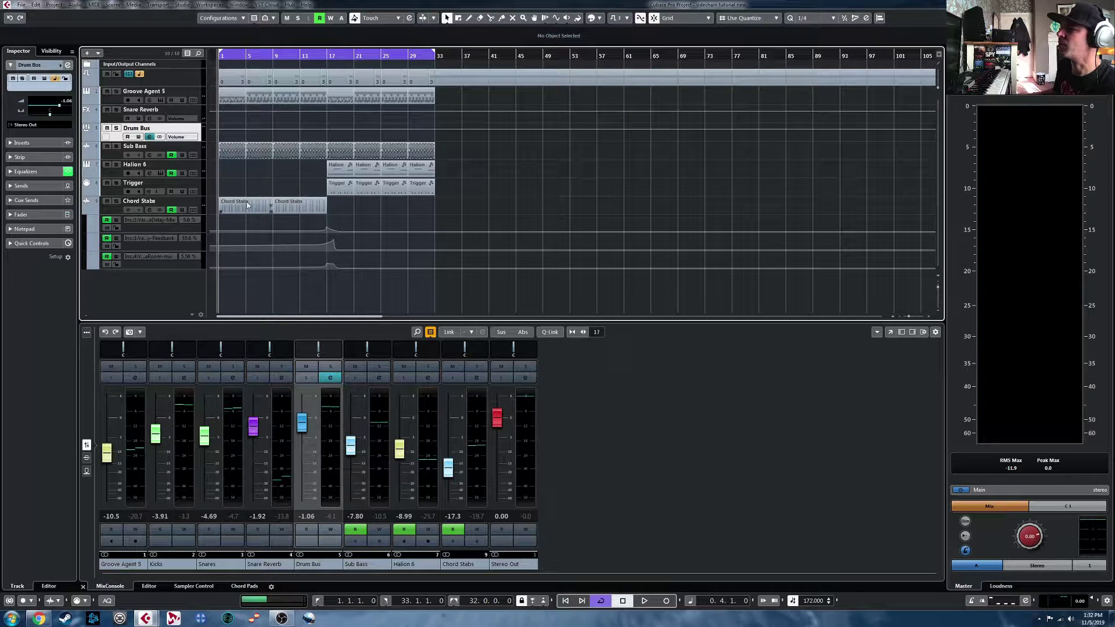
Open the Sub Bass channel settings and its FabFilter Saturn insert, and bring up the middle band's controls
{"action": "left_click", "coordinate": [113, 155]}
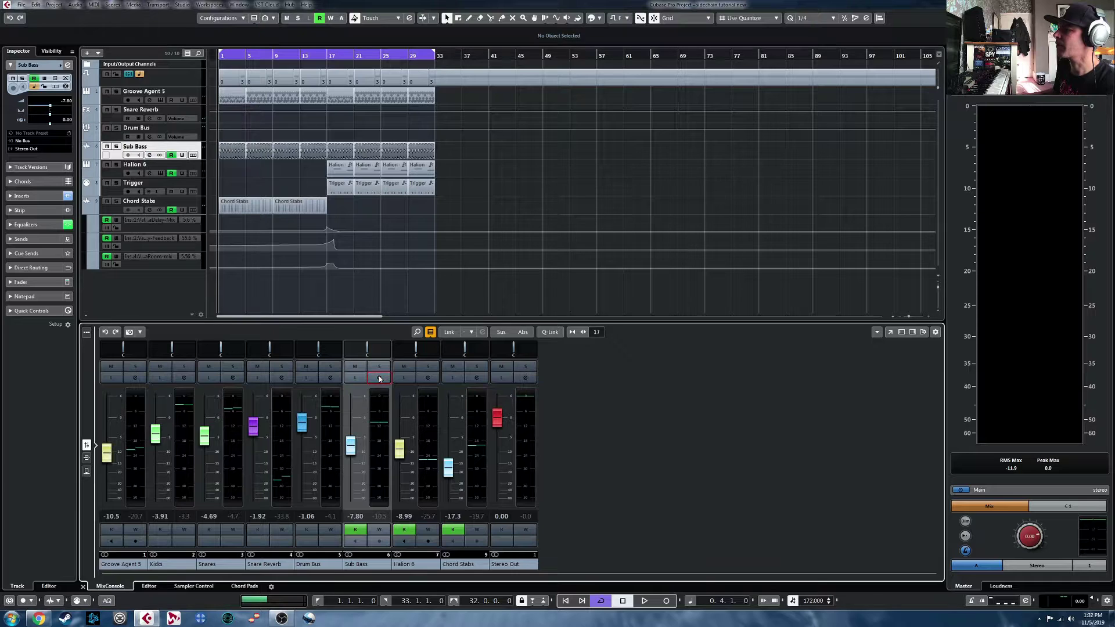
{"action": "left_click", "coordinate": [381, 380]}
{"action": "left_click", "coordinate": [76, 412]}
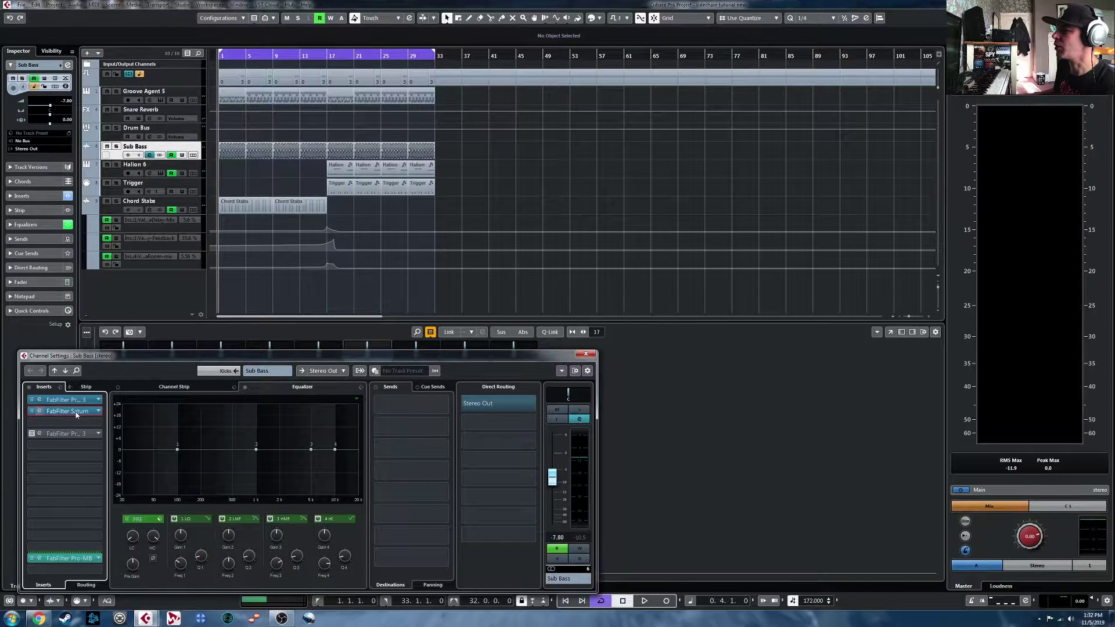
{"action": "left_click", "coordinate": [888, 434]}
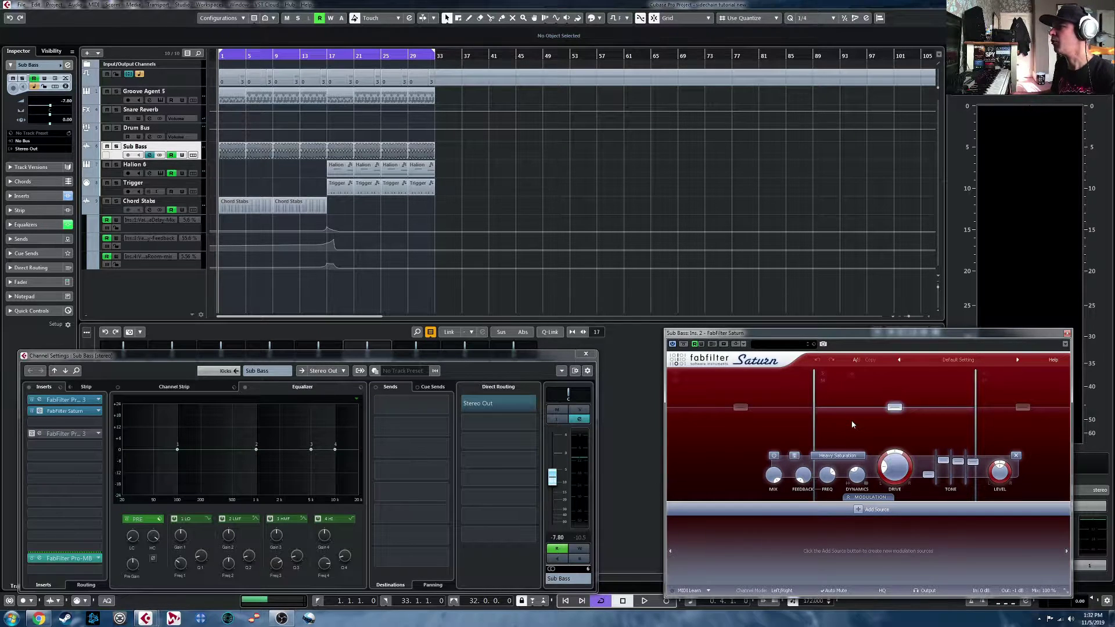
Play the arrangement with the Chord Stabs track muted, and unmute the track after stopping
{"action": "left_click", "coordinate": [106, 201]}
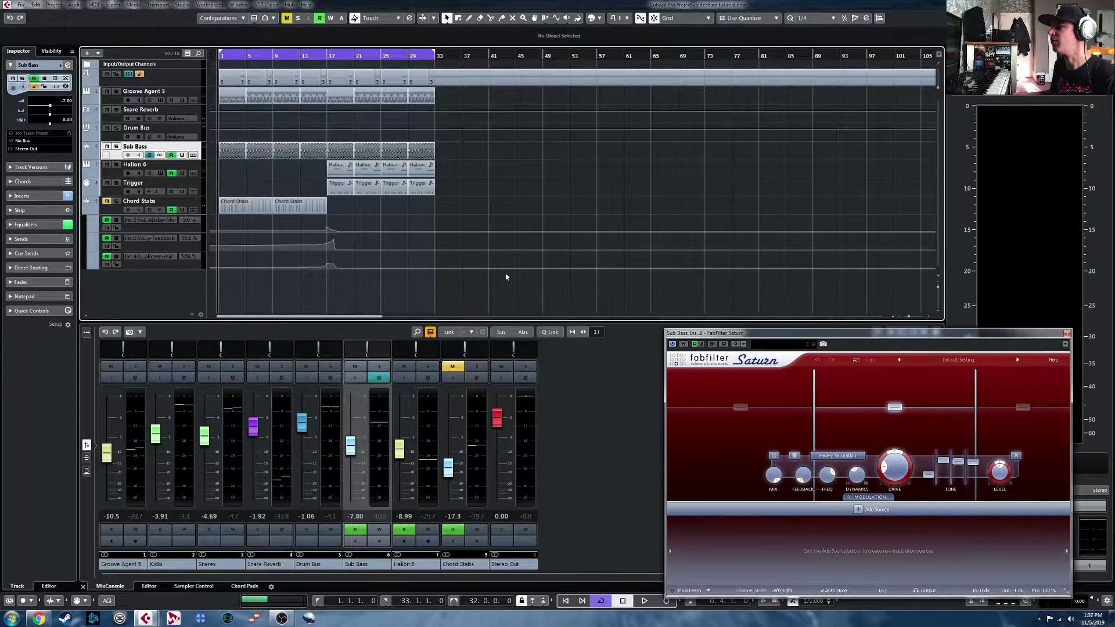
{"action": "key", "text": "space"}
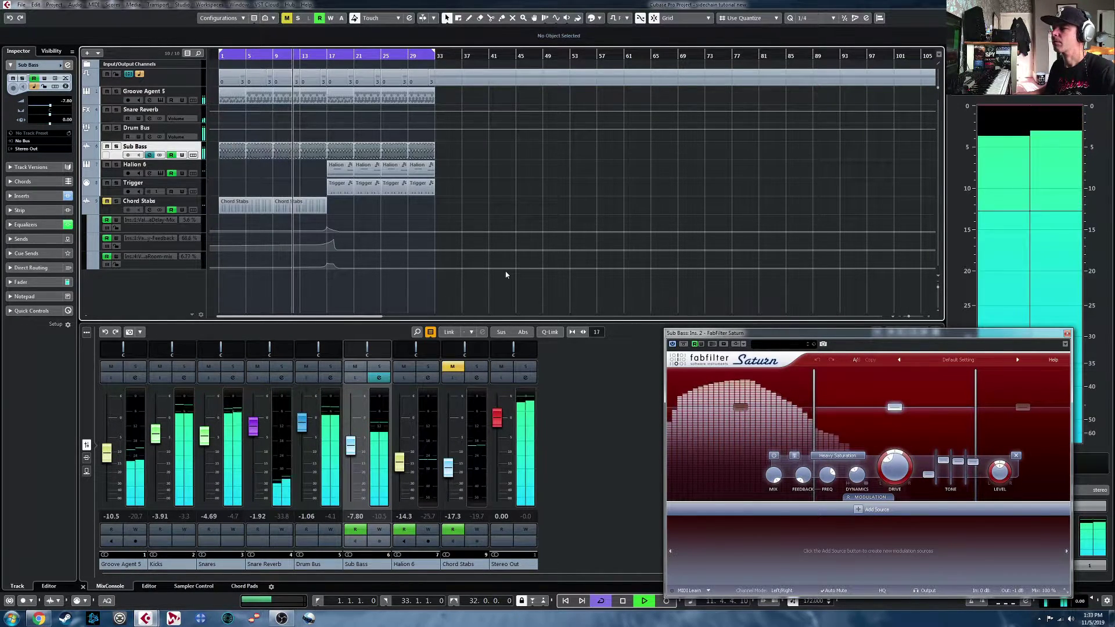
{"action": "key", "text": "space"}
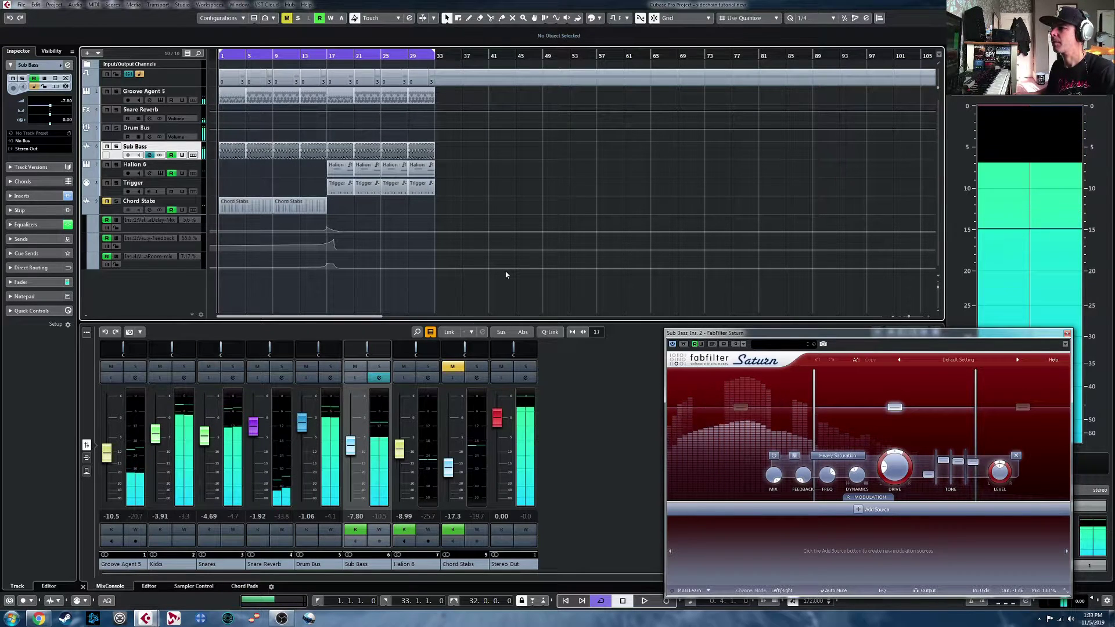
{"action": "left_click", "coordinate": [107, 201]}
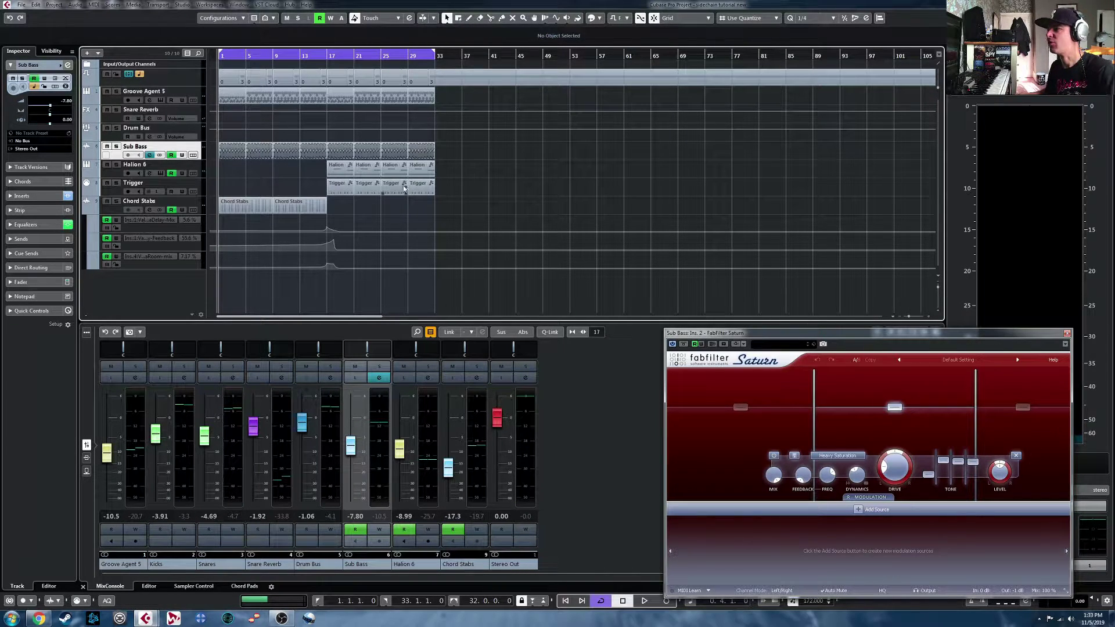
Play the full arrangement, display the mixer's inserts and open the LFO Tool on the Halion 6 channel
{"action": "key", "text": "space"}
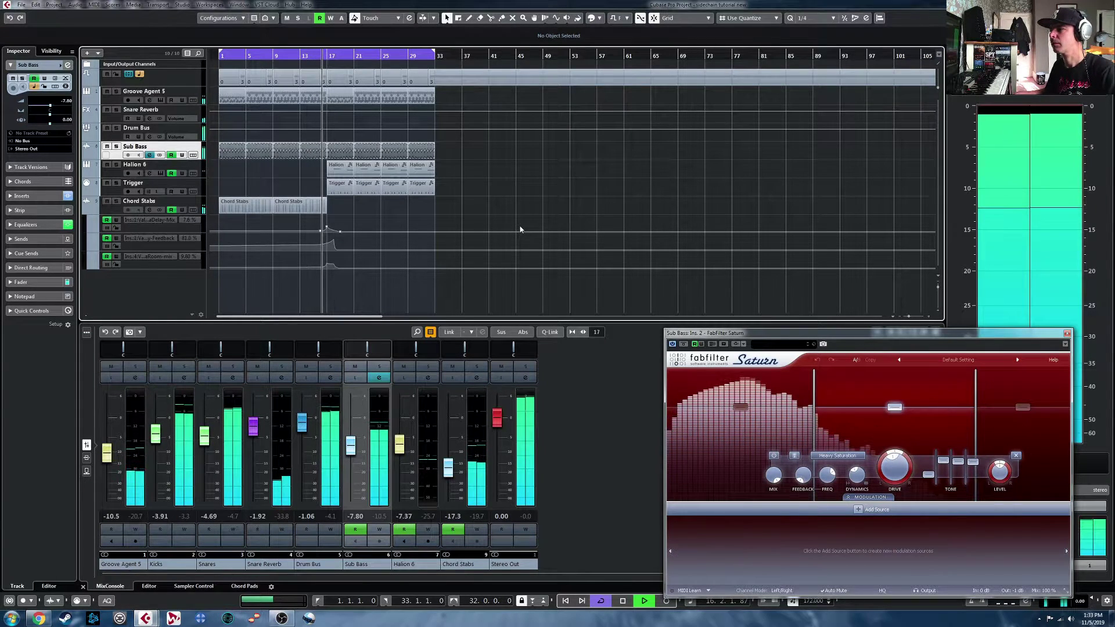
{"action": "left_click", "coordinate": [88, 459]}
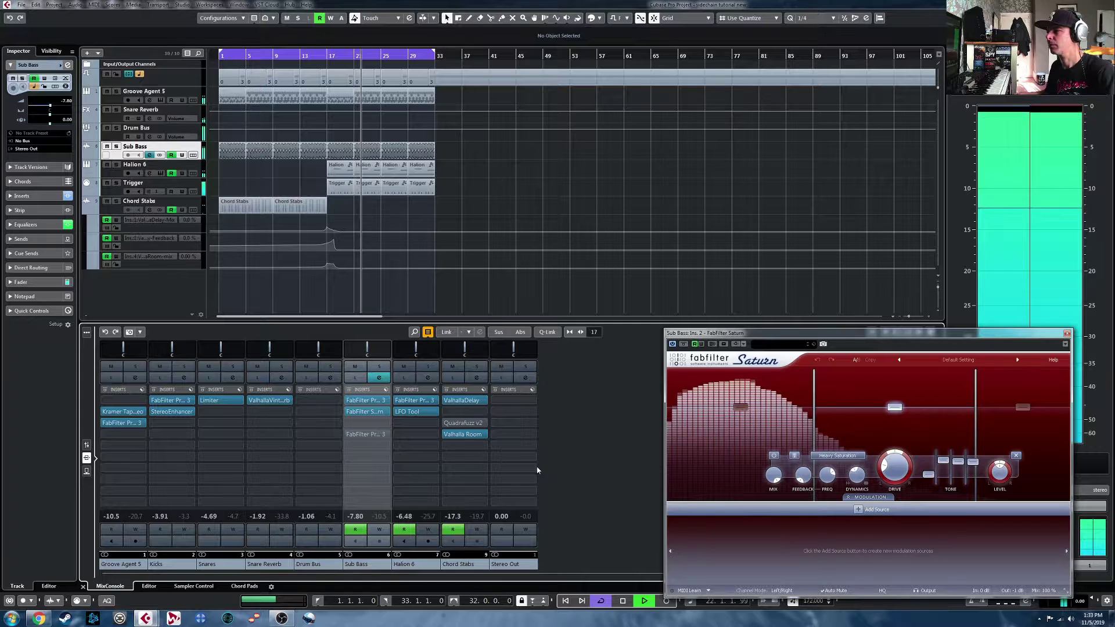
{"action": "left_click", "coordinate": [416, 413]}
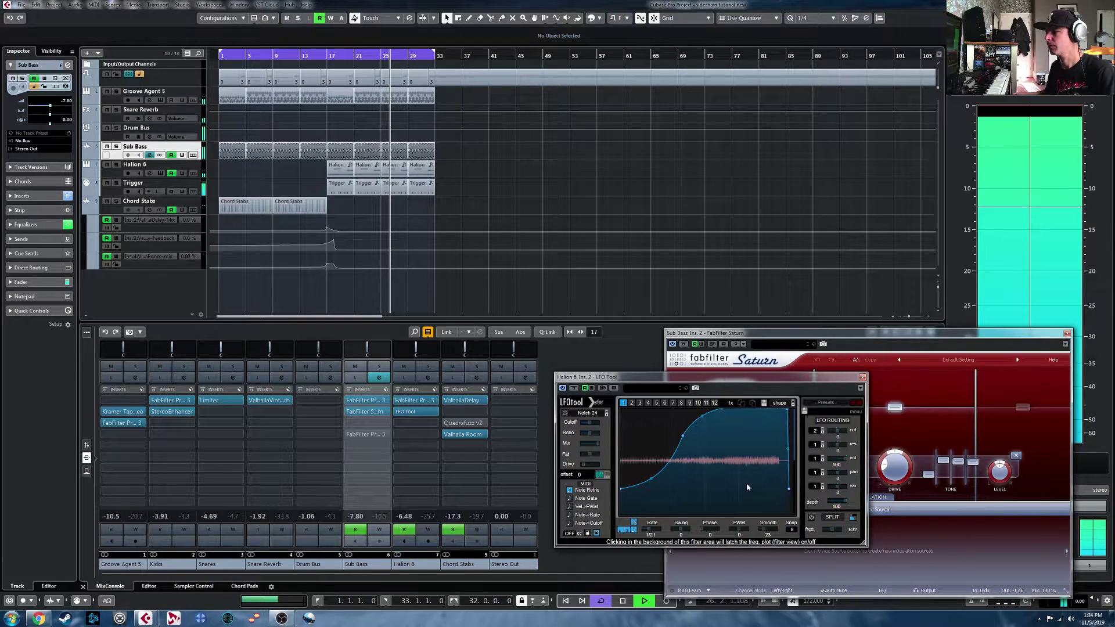
{"action": "key", "text": "space"}
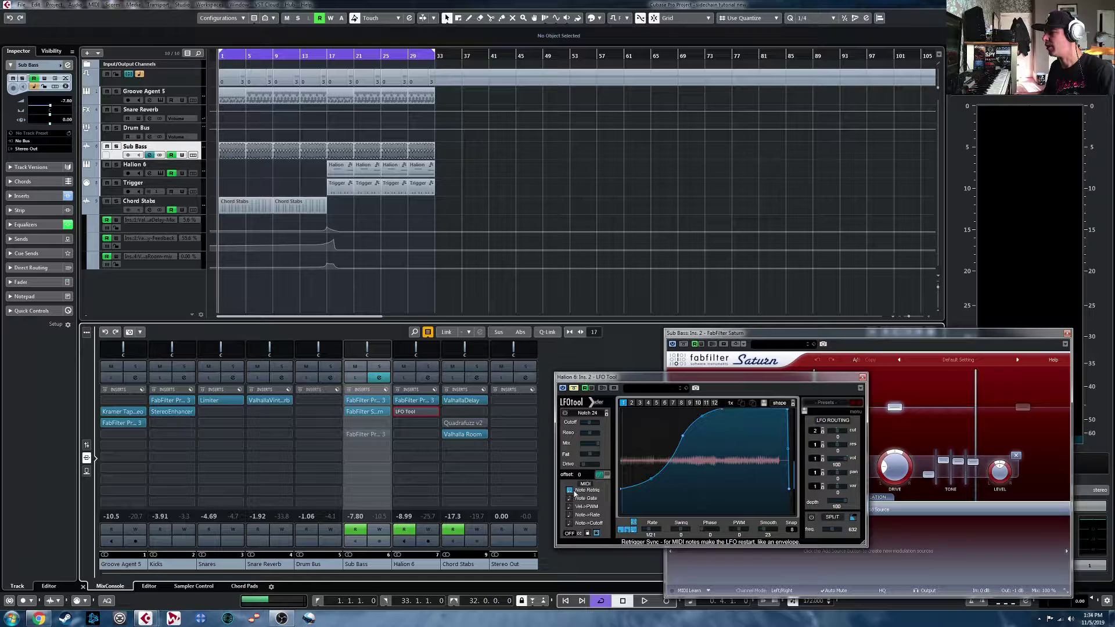
Open the first Trigger MIDI part in the editor and play the arrangement from just before bar 17
{"action": "left_click", "coordinate": [346, 190]}
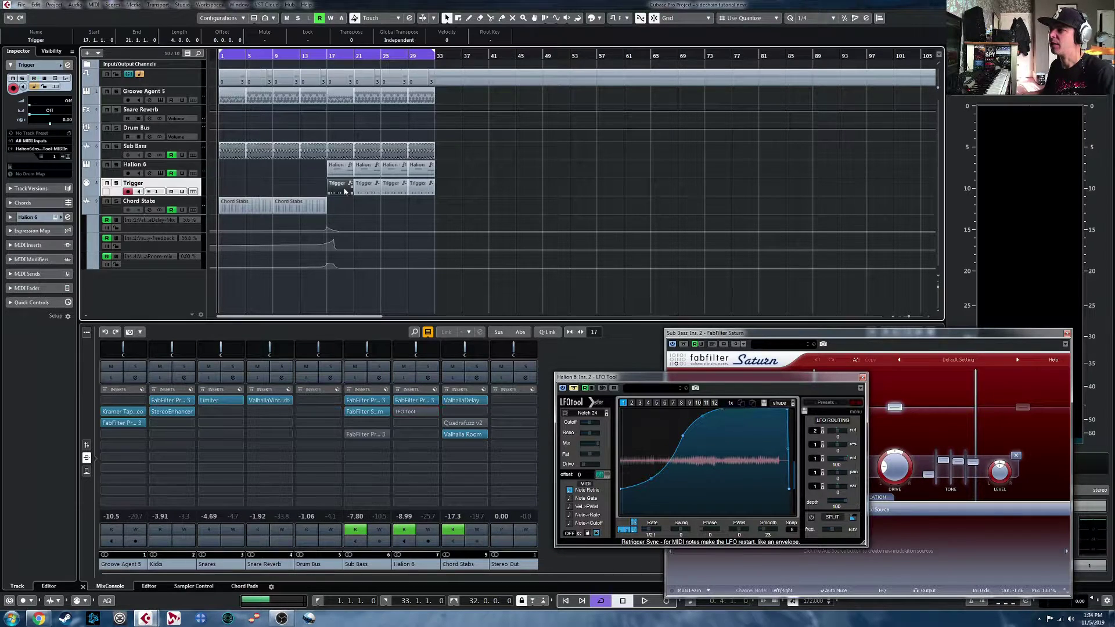
{"action": "double_click", "coordinate": [343, 195]}
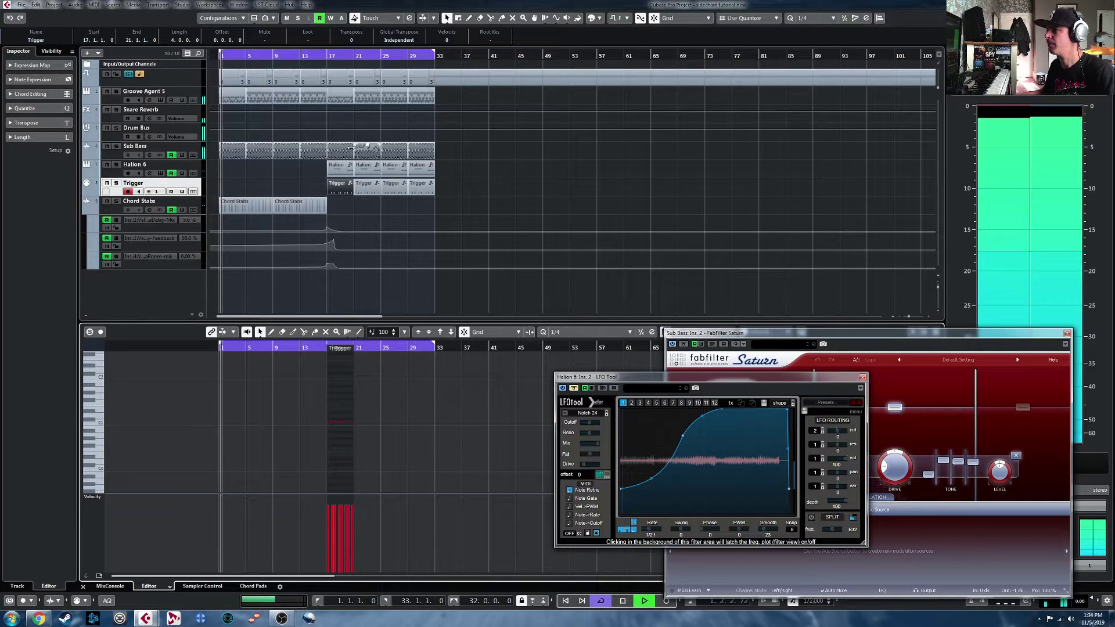
{"action": "double_click", "coordinate": [325, 57]}
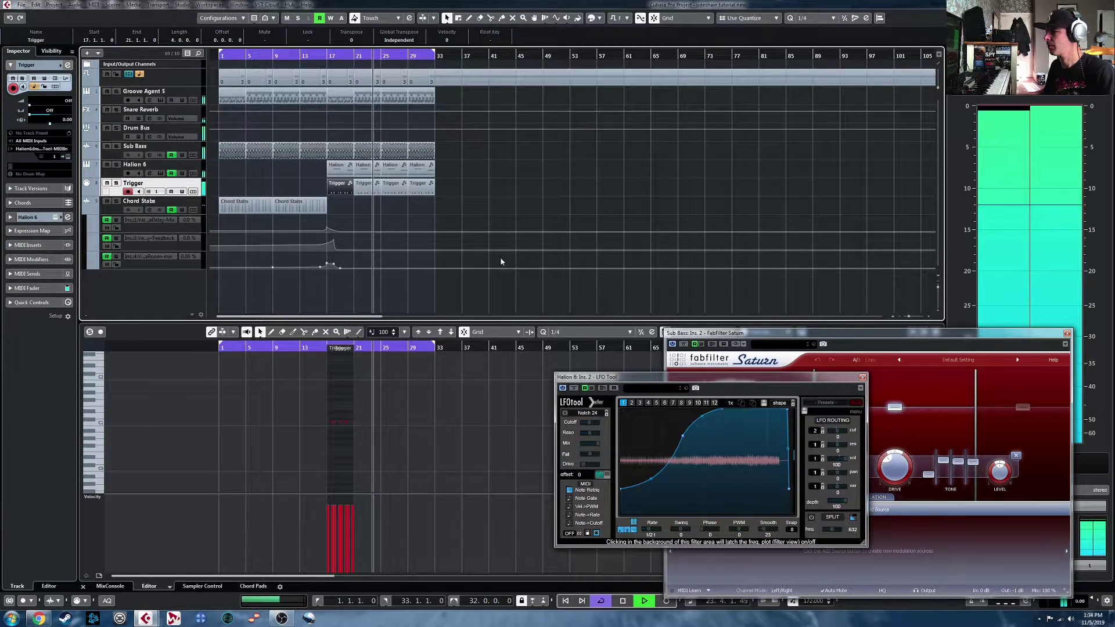
{"action": "key", "text": "space"}
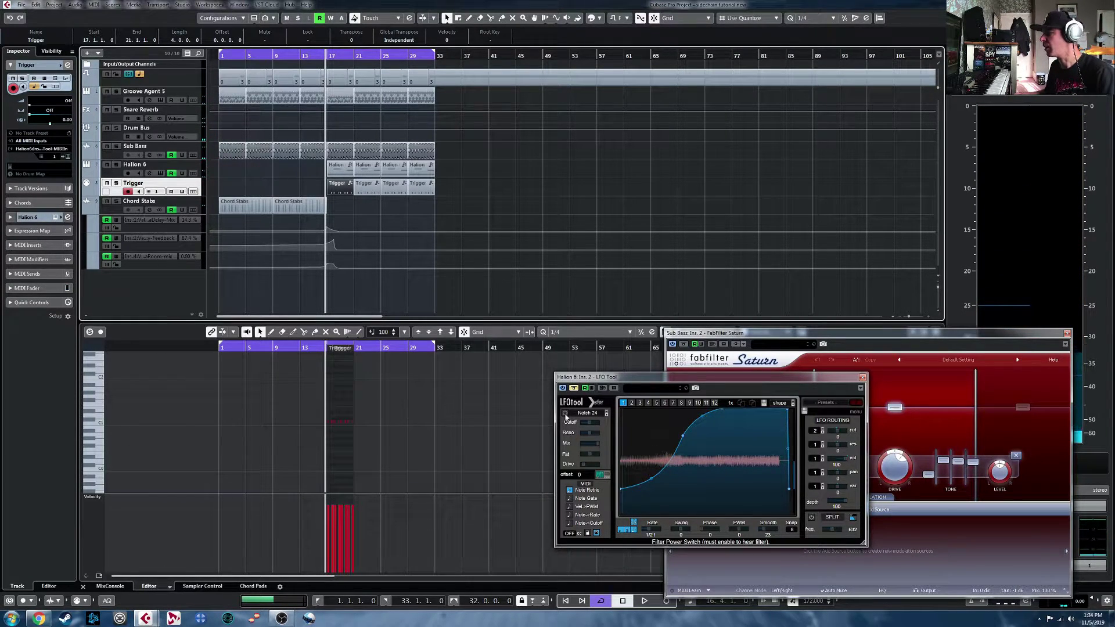
Enable the LFO Tool filter on Halion 6, set its type to B/P/N 24 and display the filter plot
{"action": "left_click", "coordinate": [589, 413]}
{"action": "mouse_move", "coordinate": [595, 426]}
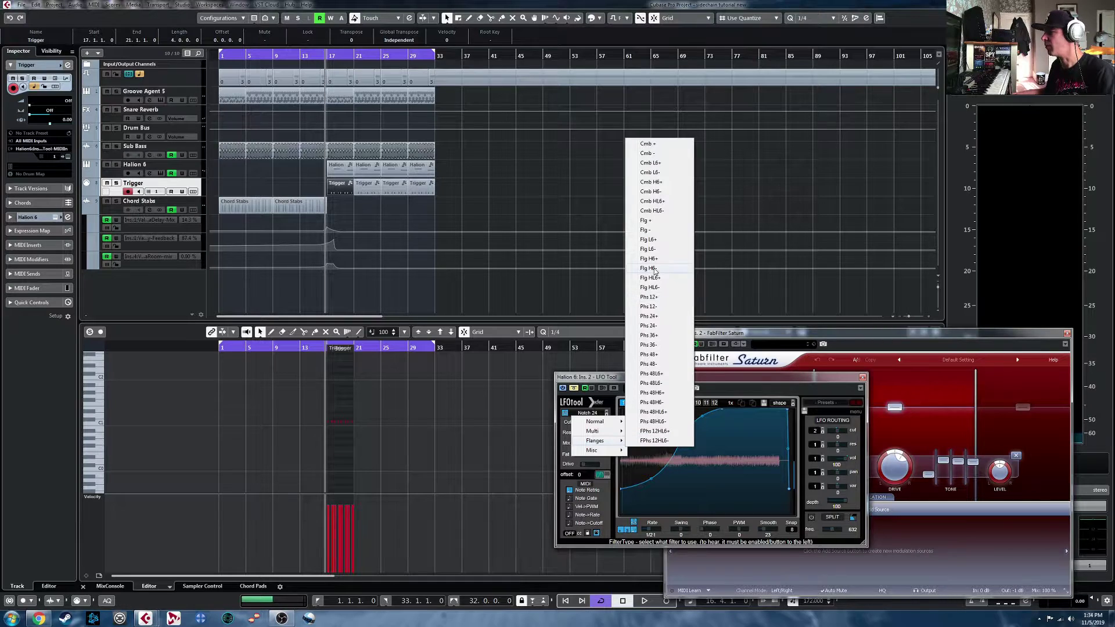
{"action": "left_click", "coordinate": [601, 381]}
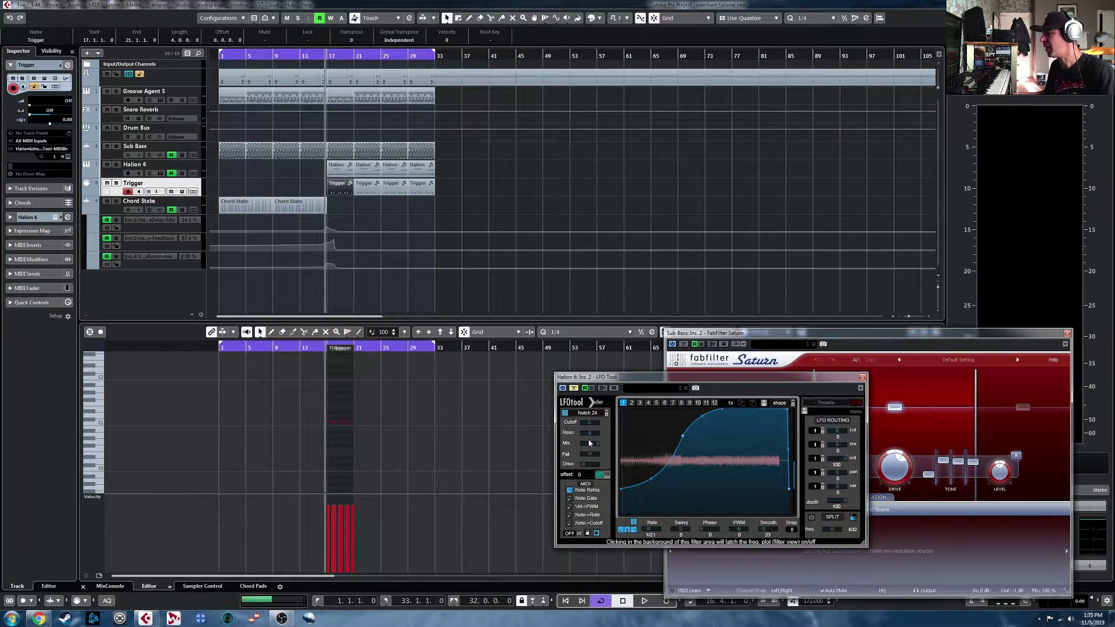
{"action": "left_click", "coordinate": [593, 413]}
{"action": "mouse_move", "coordinate": [594, 434]}
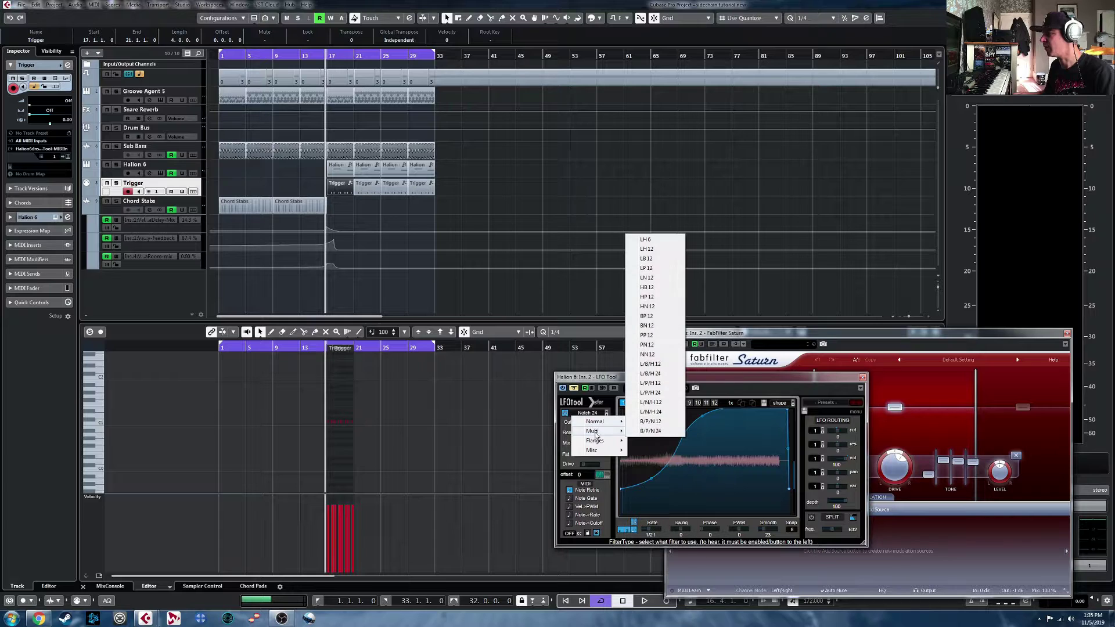
{"action": "left_click", "coordinate": [653, 431]}
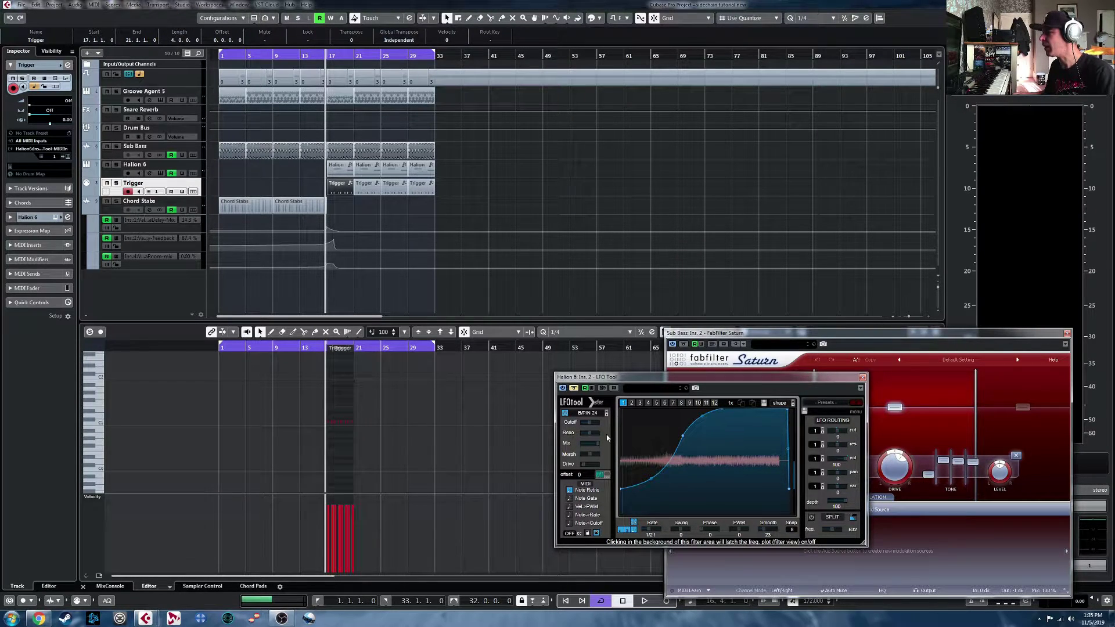
{"action": "left_click", "coordinate": [732, 450]}
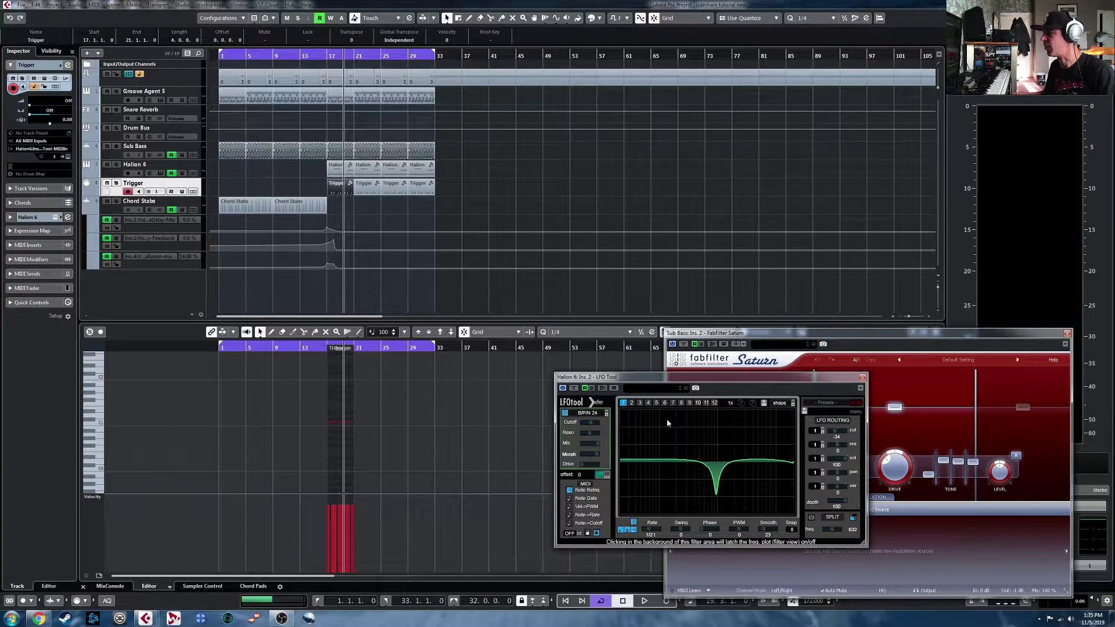
Play the arrangement and solo the Trigger and Halion 6 tracks
{"action": "key", "text": "space"}
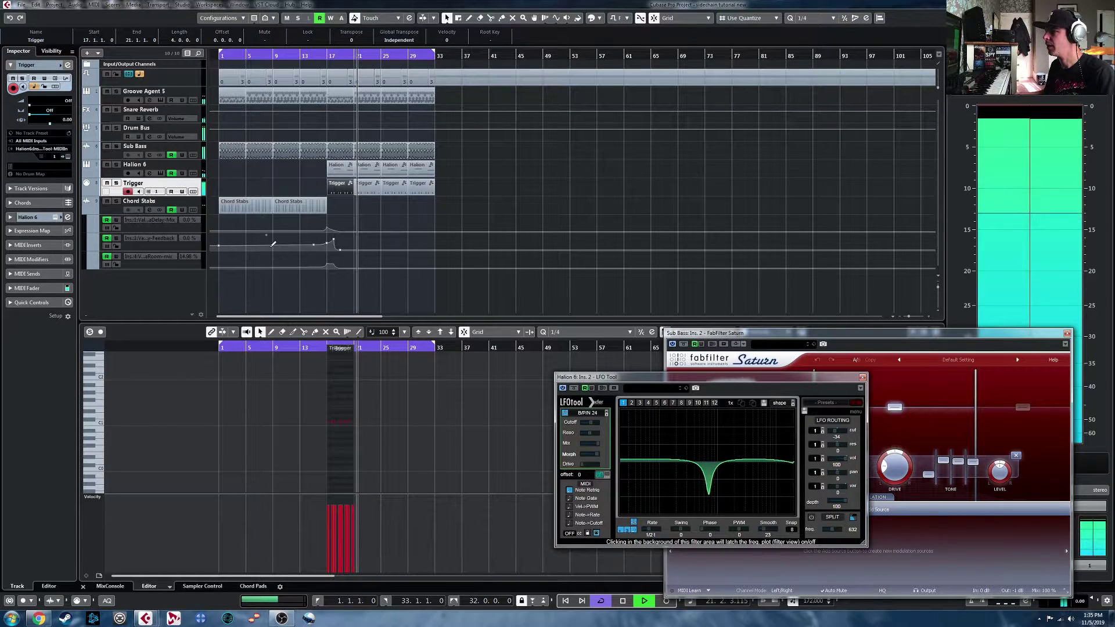
{"action": "left_click", "coordinate": [116, 183]}
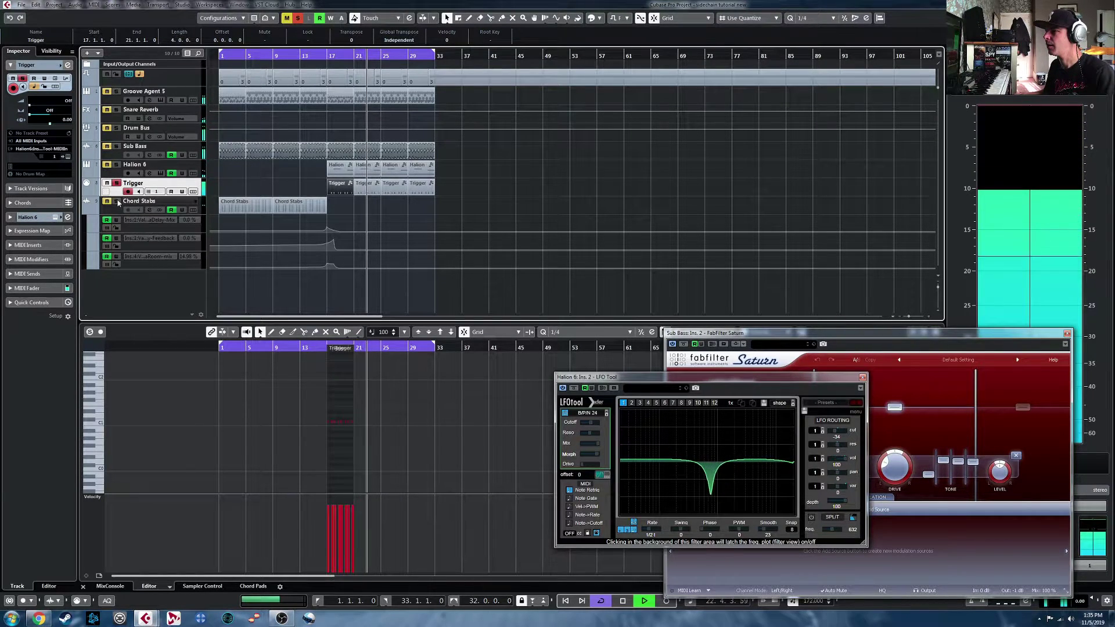
{"action": "left_click", "coordinate": [117, 164]}
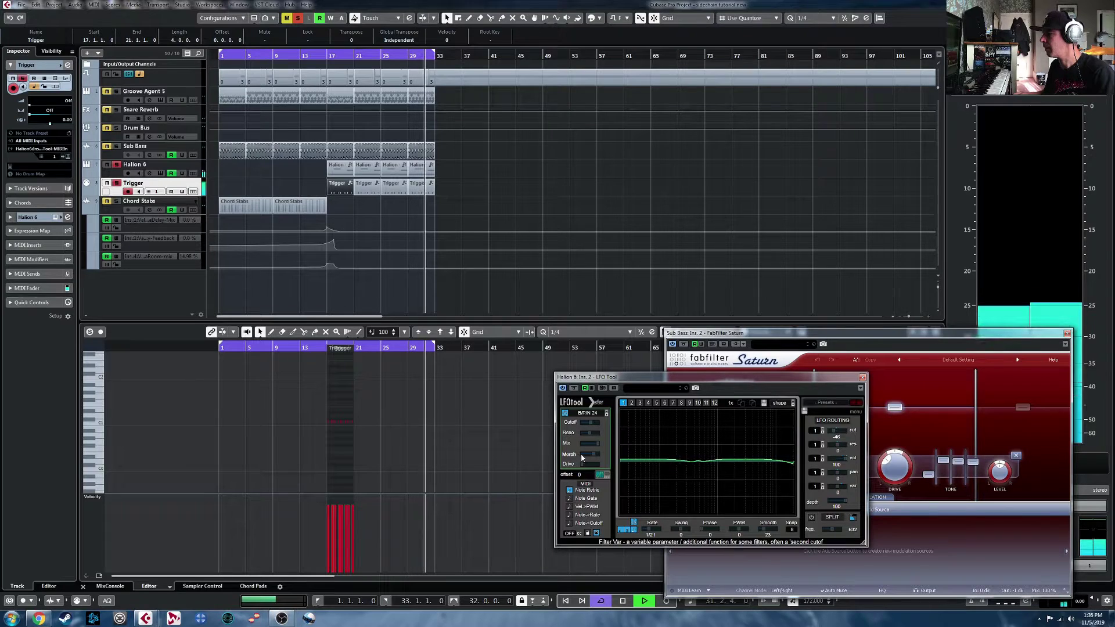
Set the LFO routing amounts to -35 for cutoff and -12 for the filter variable while playing the soloed tracks
{"action": "key", "text": "space"}
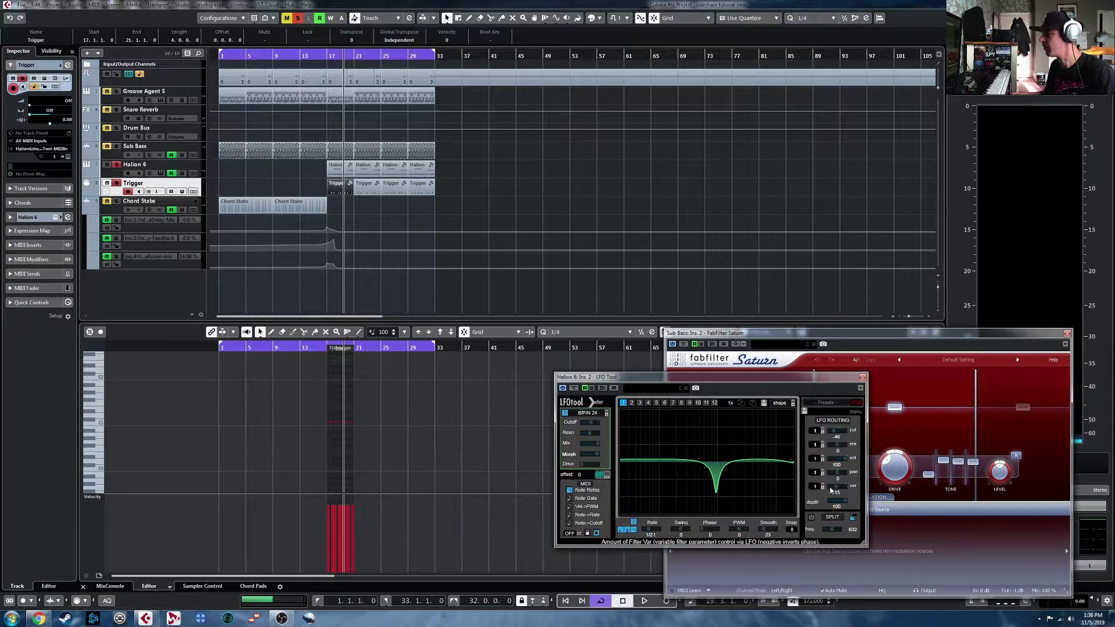
{"action": "key", "text": "space"}
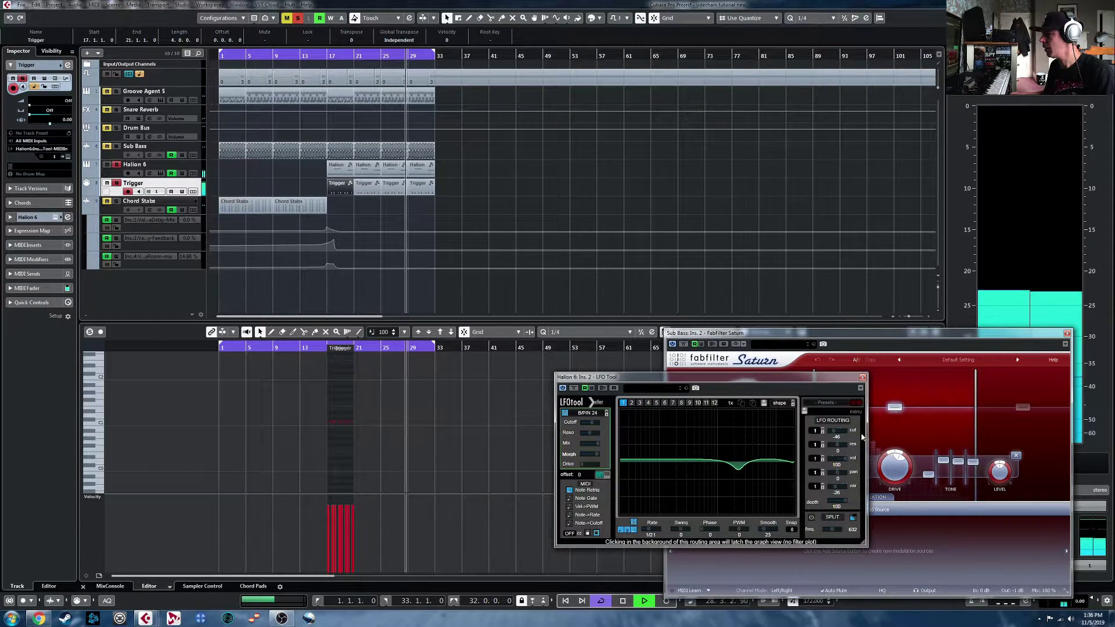
{"action": "left_click_drag", "start_coordinate": [832, 434], "coordinate": [838, 435]}
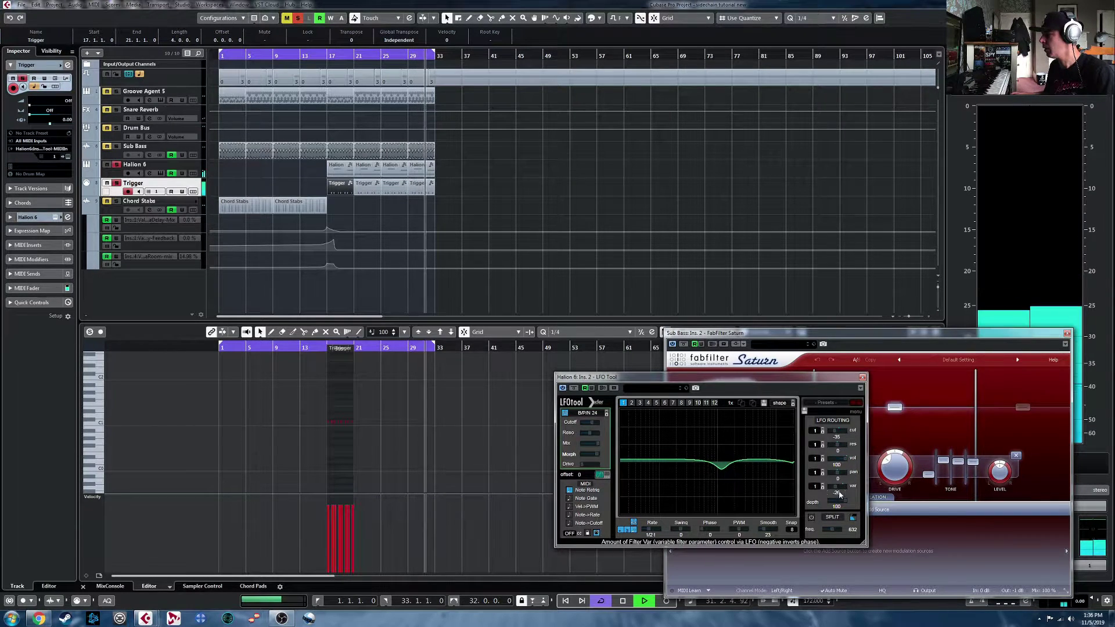
{"action": "left_click_drag", "start_coordinate": [835, 487], "coordinate": [841, 486]}
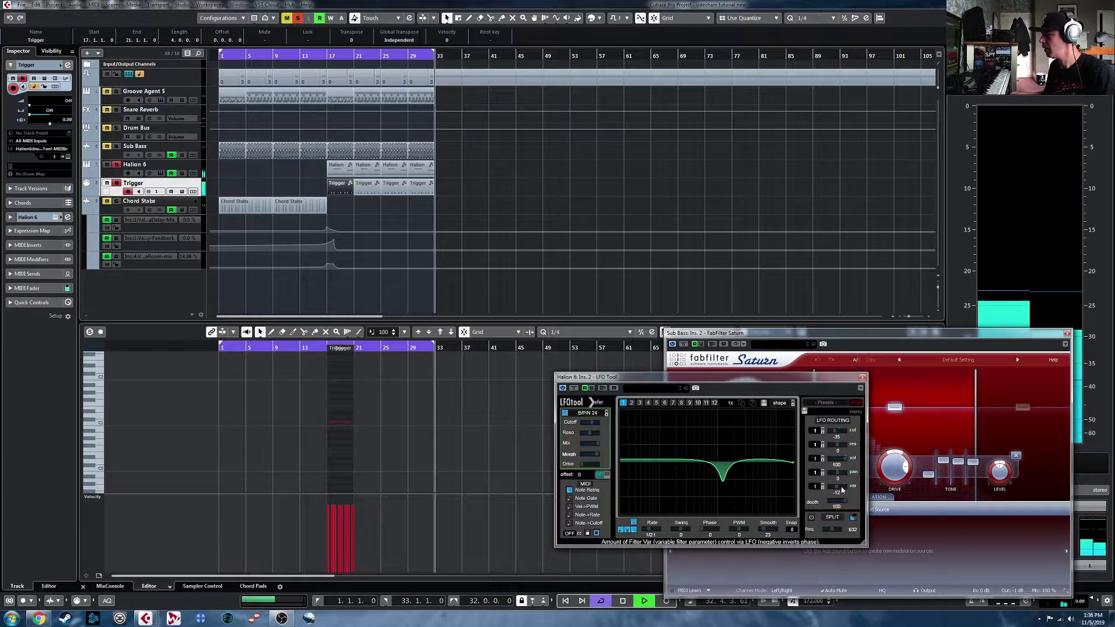
{"action": "key", "text": "space"}
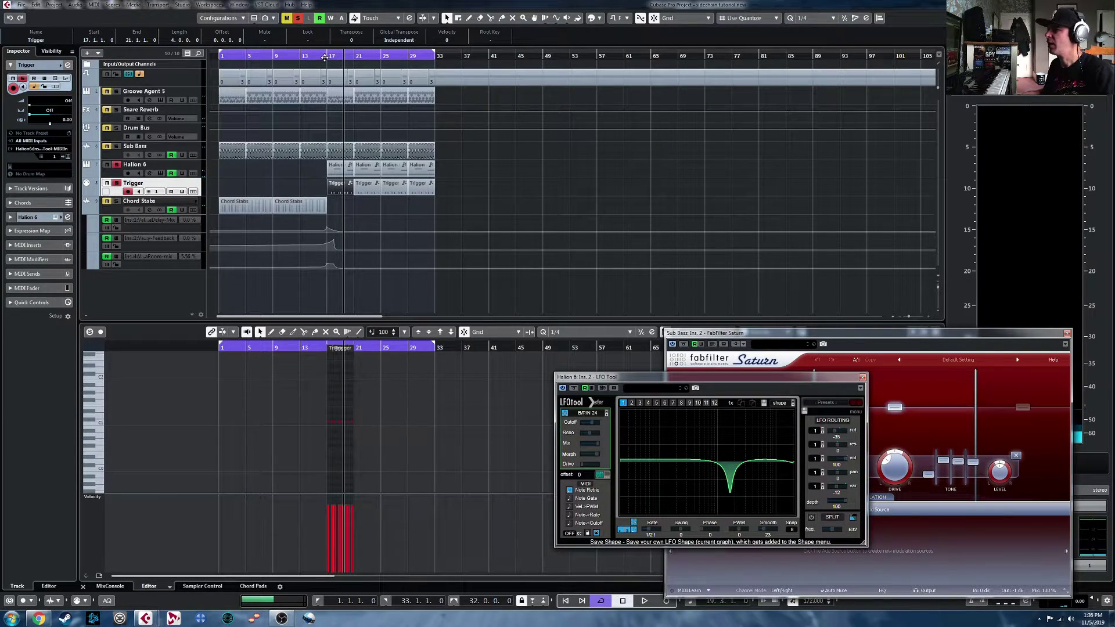
Unsolo Halion 6 and Trigger, and set the filter variable's LFO amount to -33 while playing the full mix
{"action": "left_click_drag", "start_coordinate": [117, 168], "coordinate": [117, 184]}
{"action": "left_click", "coordinate": [319, 55]}
{"action": "key", "text": "space"}
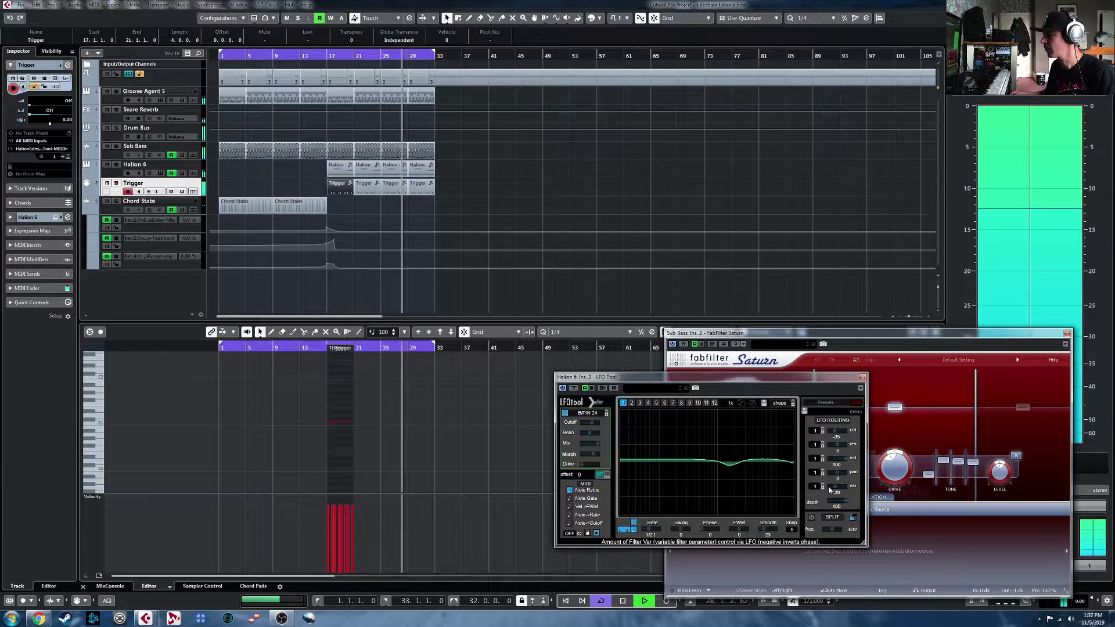
{"action": "left_click_drag", "start_coordinate": [837, 491], "coordinate": [828, 490]}
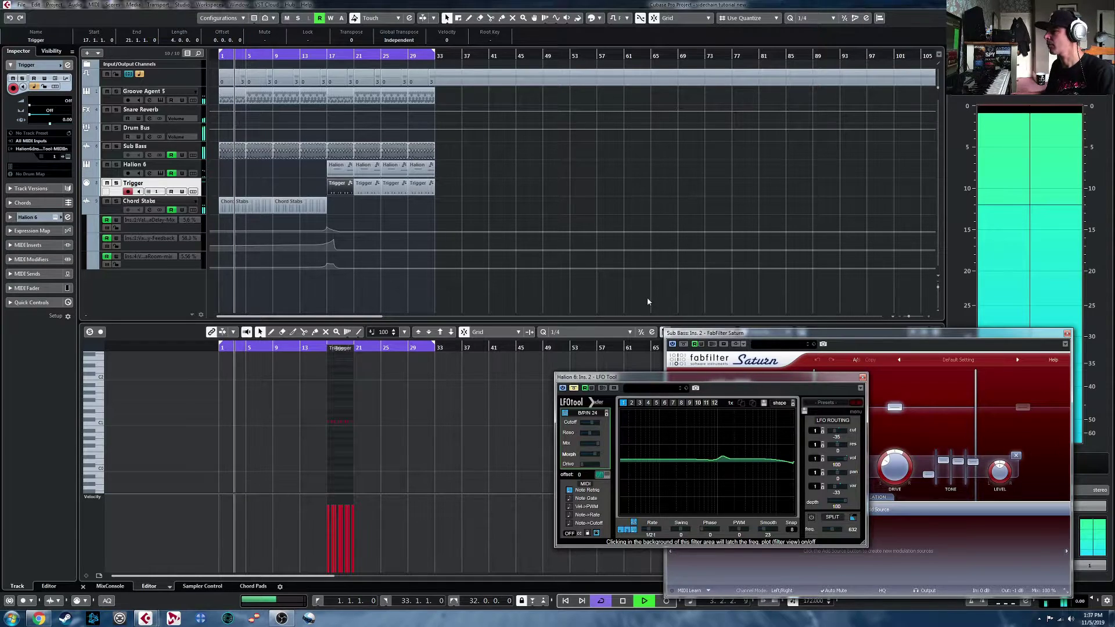
{"action": "key", "text": "space"}
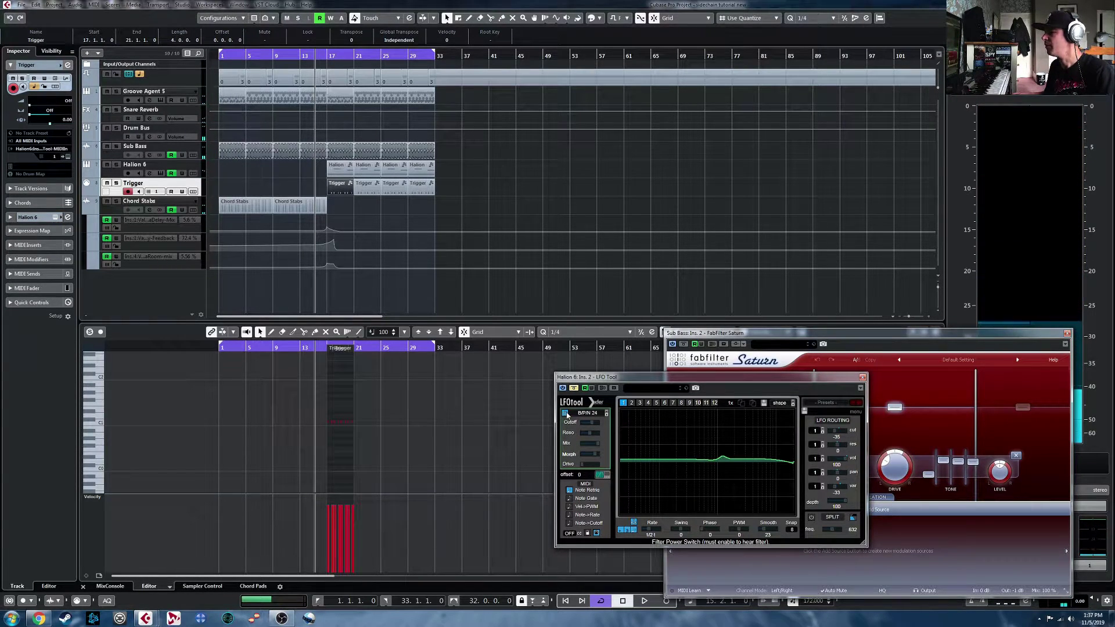
Switch off the filter in the LFO Tool and close the plug-in window
{"action": "left_click", "coordinate": [565, 413]}
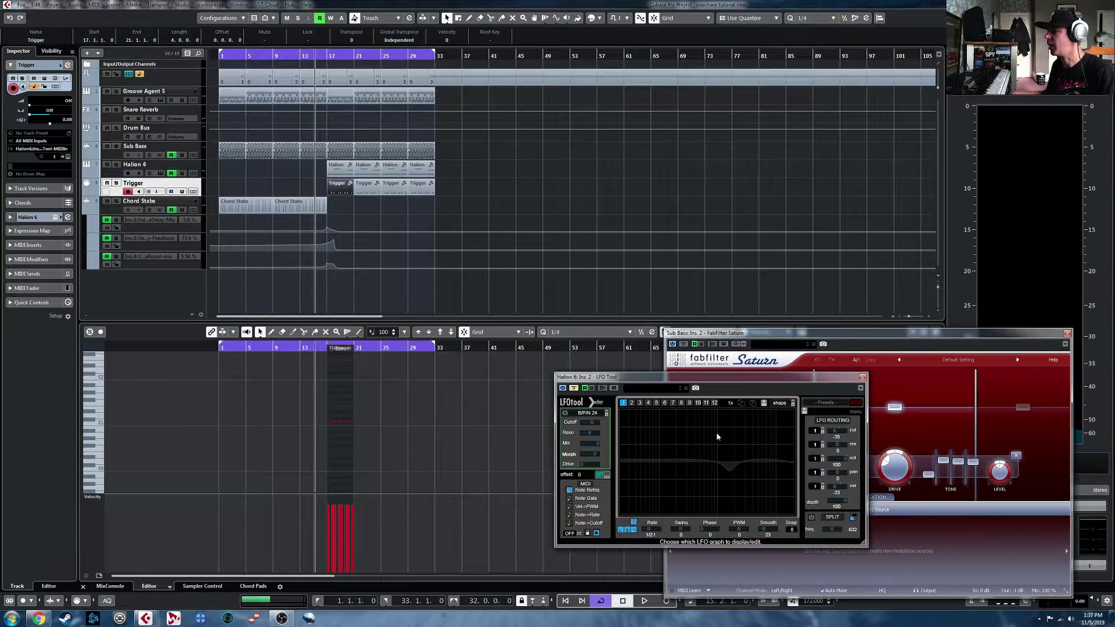
{"action": "left_click", "coordinate": [862, 378]}
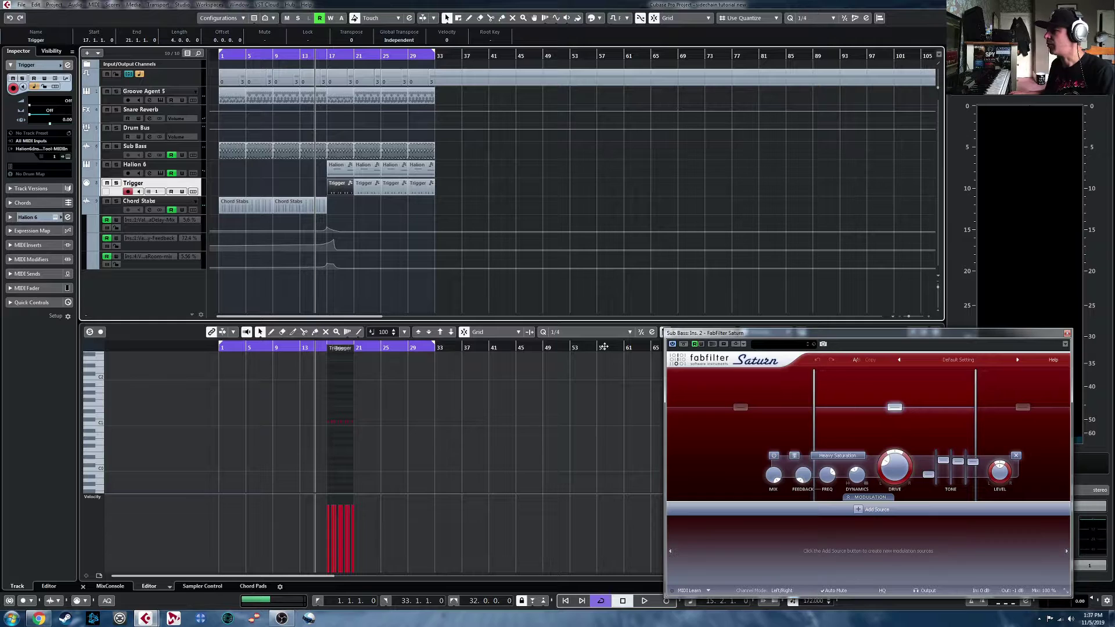
Show the Sub Bass track's automation lane and close the FabFilter Saturn window
{"action": "left_click", "coordinate": [113, 155]}
{"action": "left_click", "coordinate": [87, 156]}
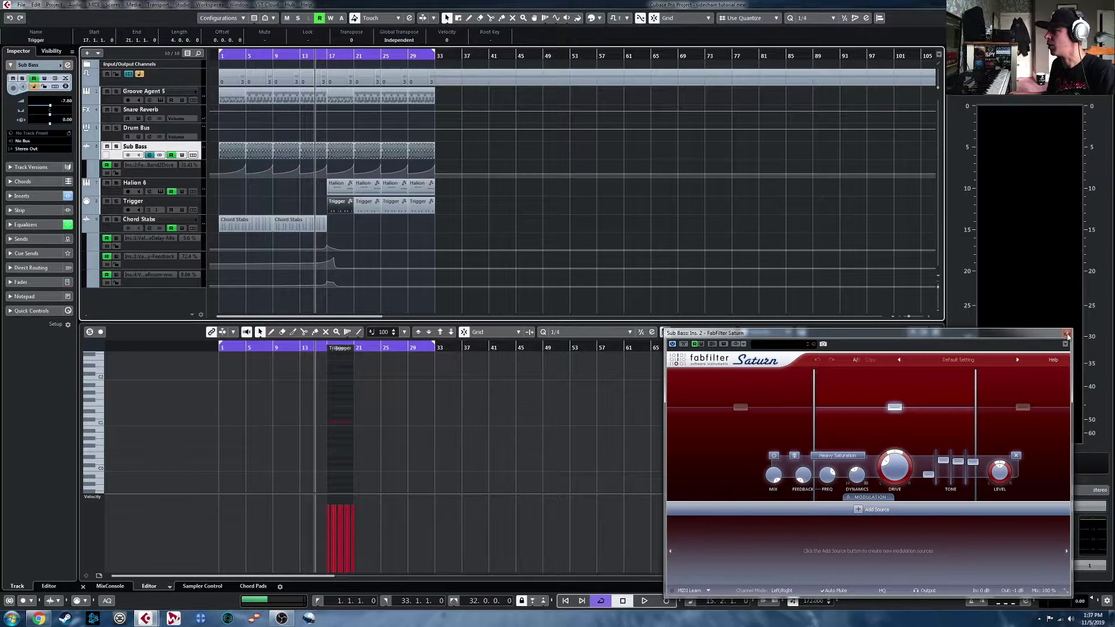
{"action": "left_click", "coordinate": [1067, 334]}
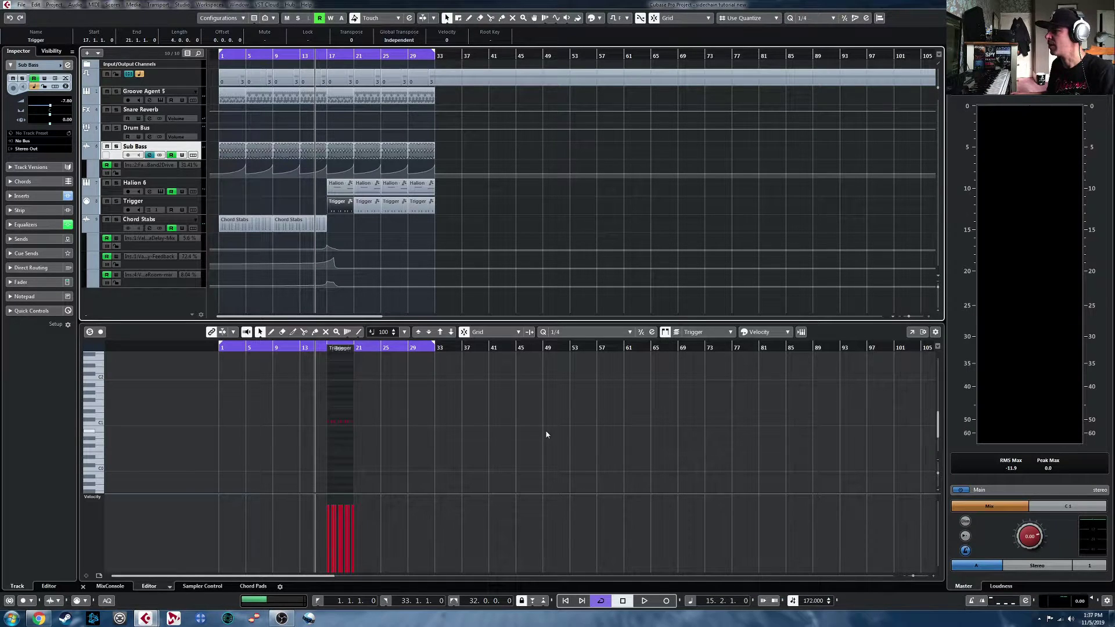
Show the mixer, open the Sub Bass channel's fourth-insert FabFilter Pro-Q 3, and enable its notch band
{"action": "left_click", "coordinate": [105, 587]}
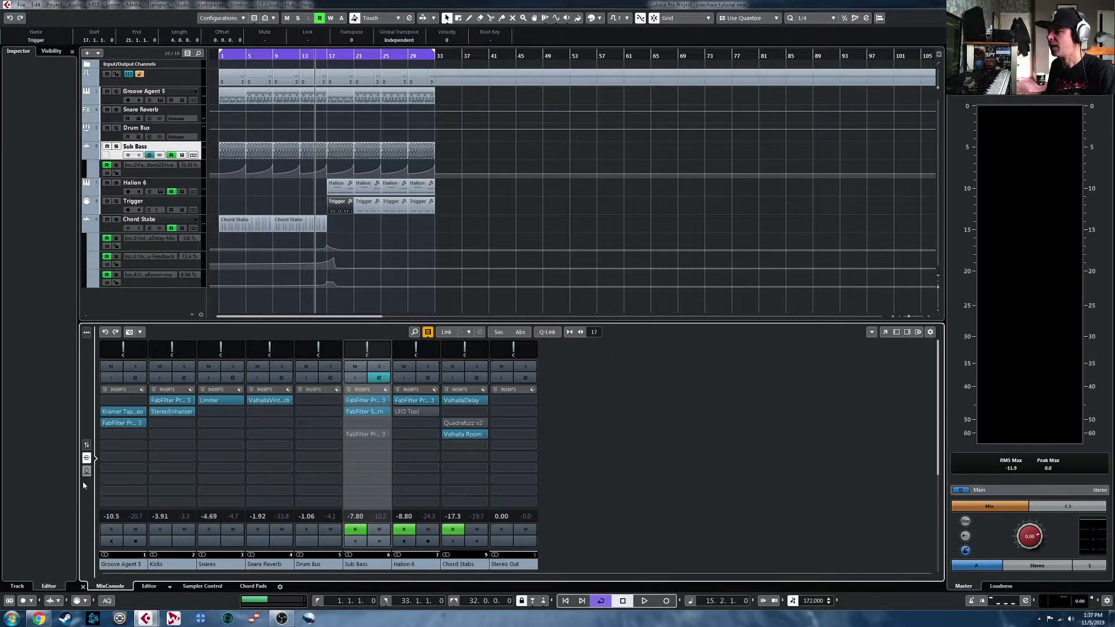
{"action": "left_click", "coordinate": [356, 434]}
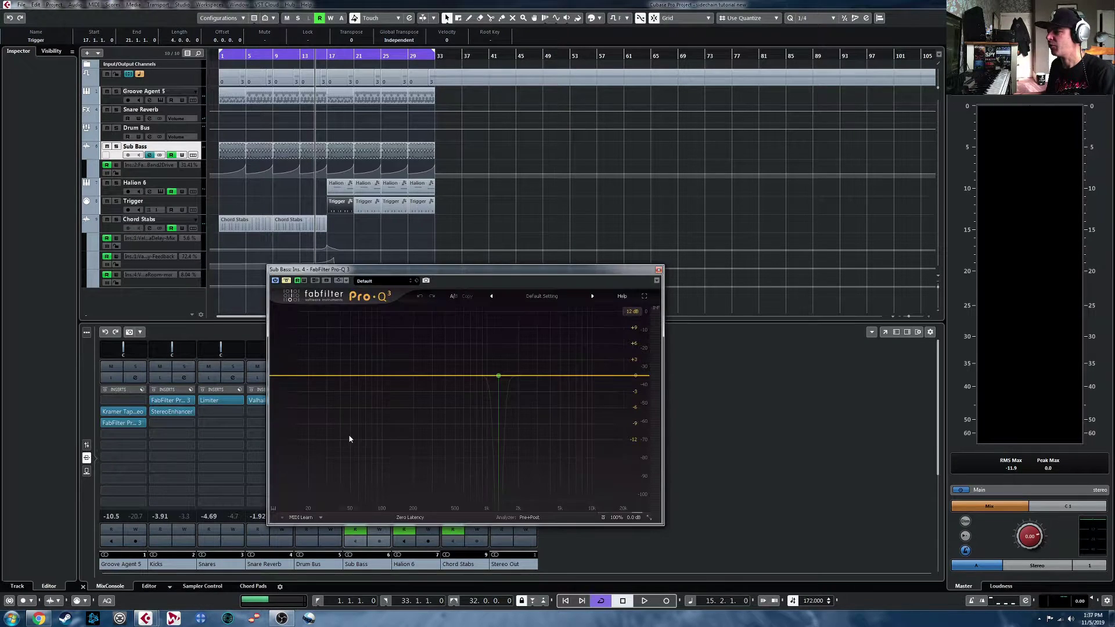
{"action": "left_click_drag", "start_coordinate": [458, 278], "coordinate": [759, 282]}
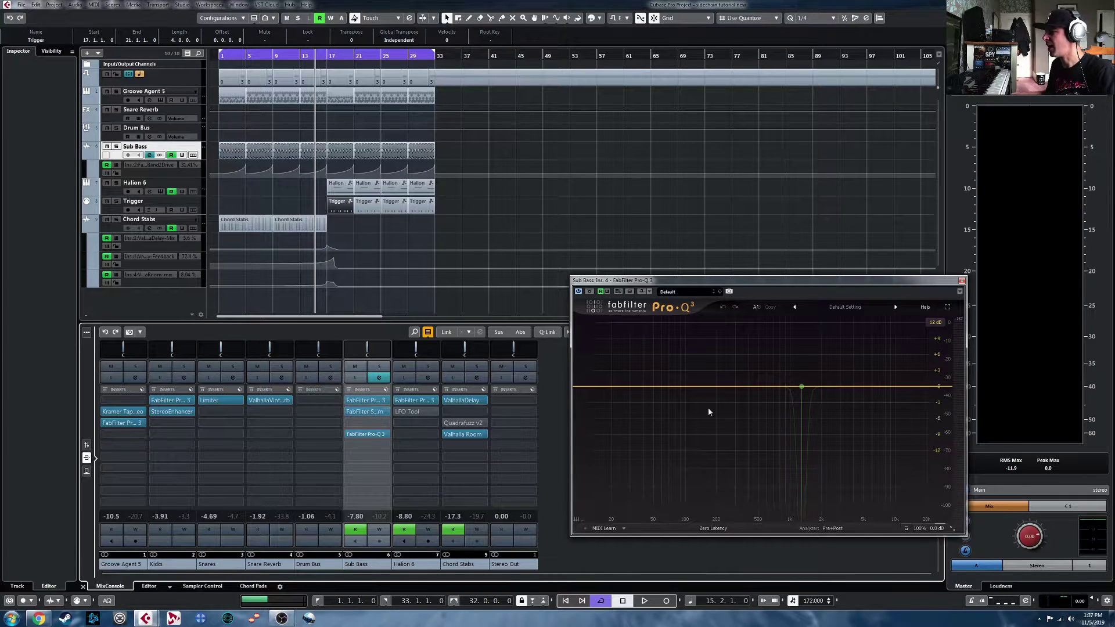
{"action": "left_click", "coordinate": [802, 388]}
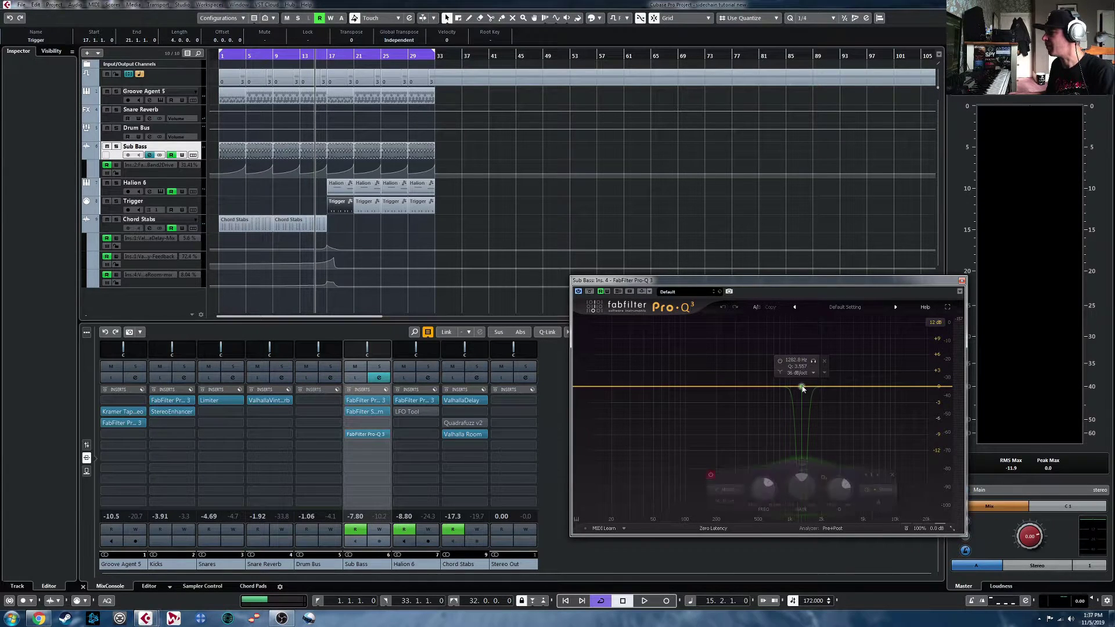
{"action": "left_click", "coordinate": [711, 475]}
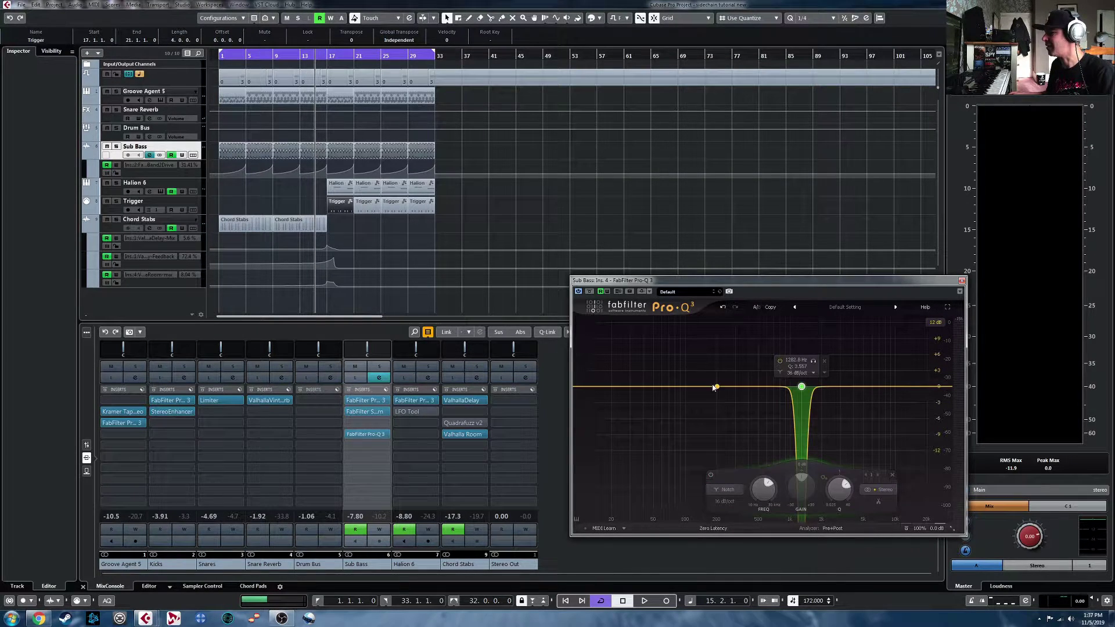
Insert the Xfer LFO Tool in the Sub Bass channel's empty third insert slot, ahead of Pro-Q 3
{"action": "left_click", "coordinate": [386, 424]}
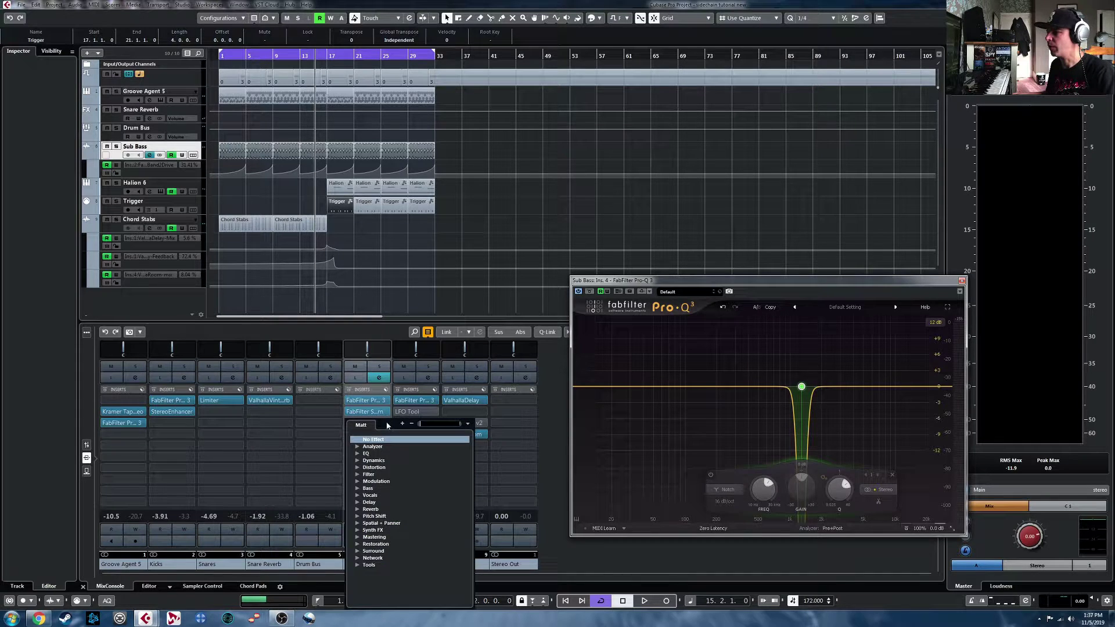
{"action": "left_click", "coordinate": [358, 481]}
{"action": "left_click", "coordinate": [365, 502]}
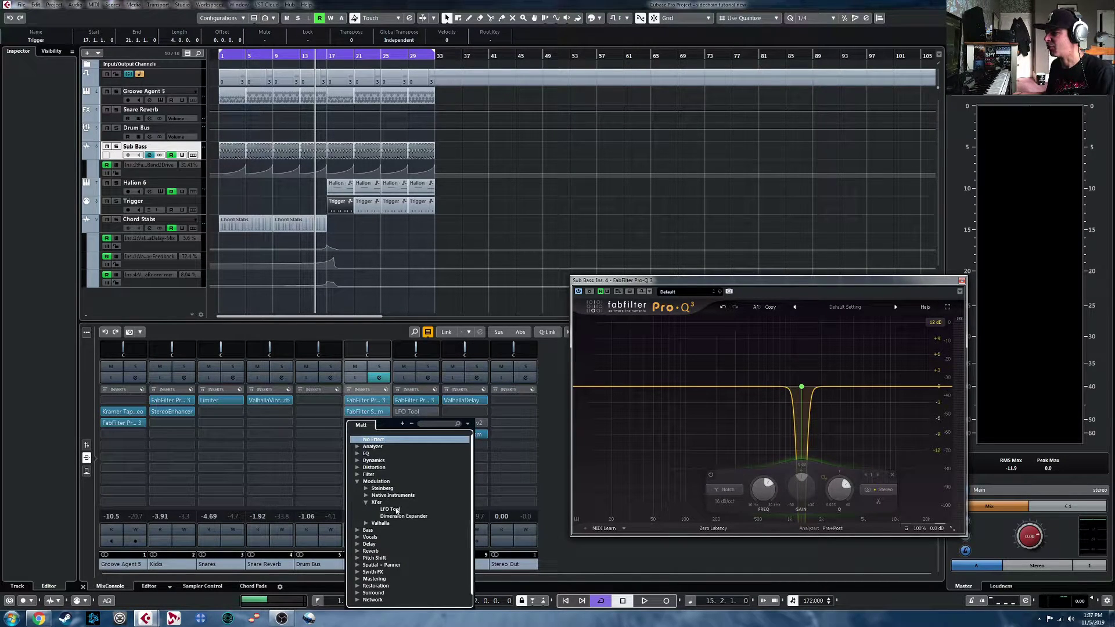
{"action": "left_click", "coordinate": [394, 509]}
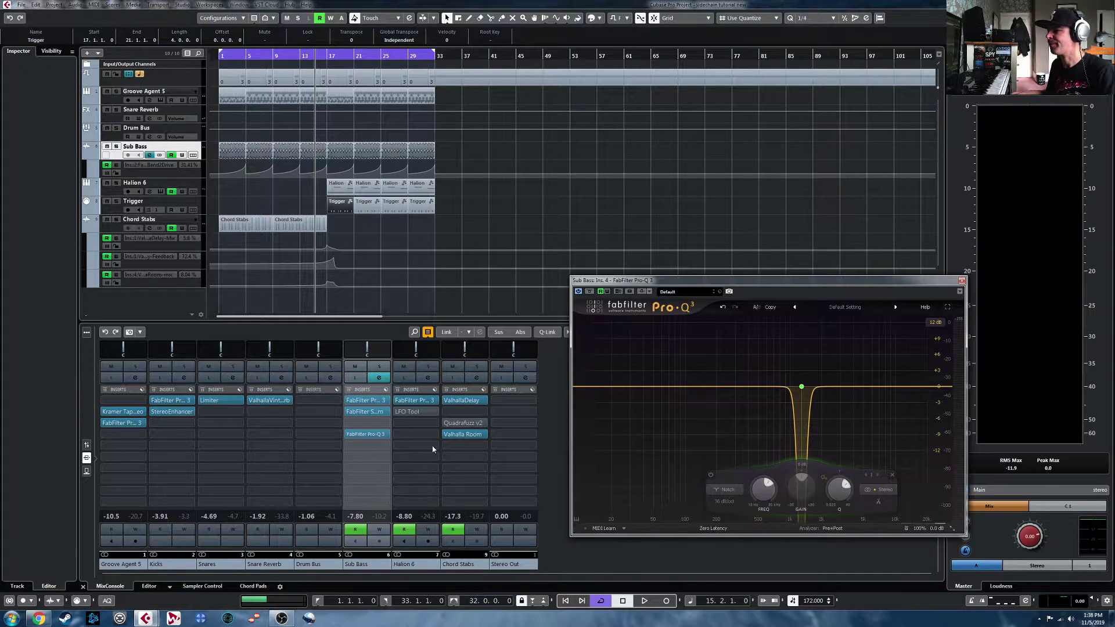
Set the Sub Bass LFO Tool's shape to the basic sine and its rate to 1/2, keeping both plug-in windows in view
{"action": "left_click_drag", "start_coordinate": [780, 345], "coordinate": [543, 332]}
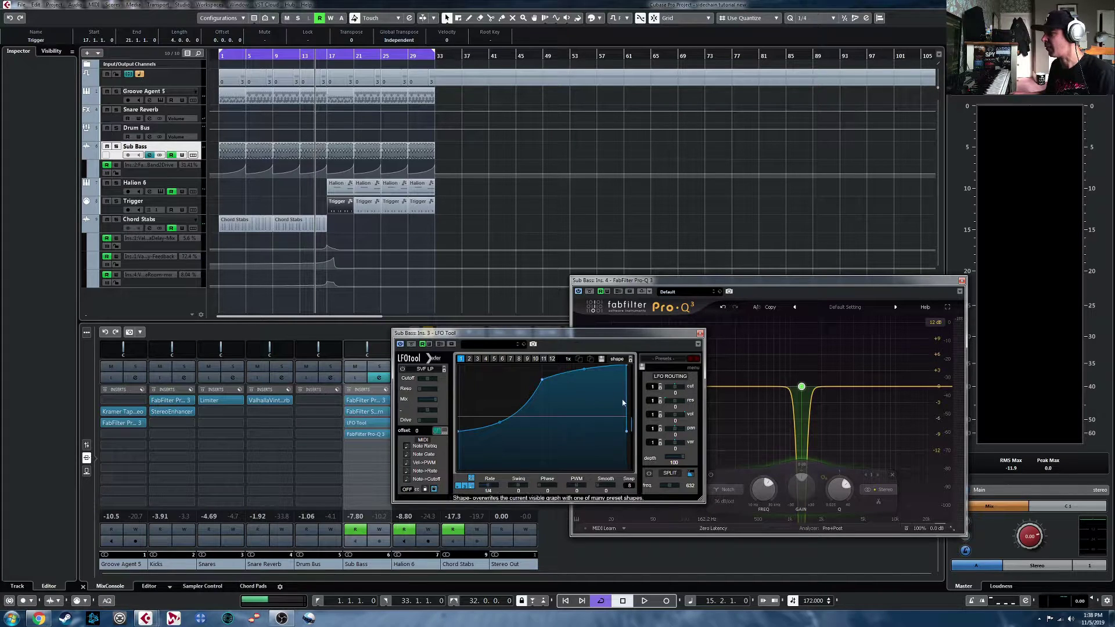
{"action": "left_click", "coordinate": [618, 359]}
{"action": "mouse_move", "coordinate": [636, 369]}
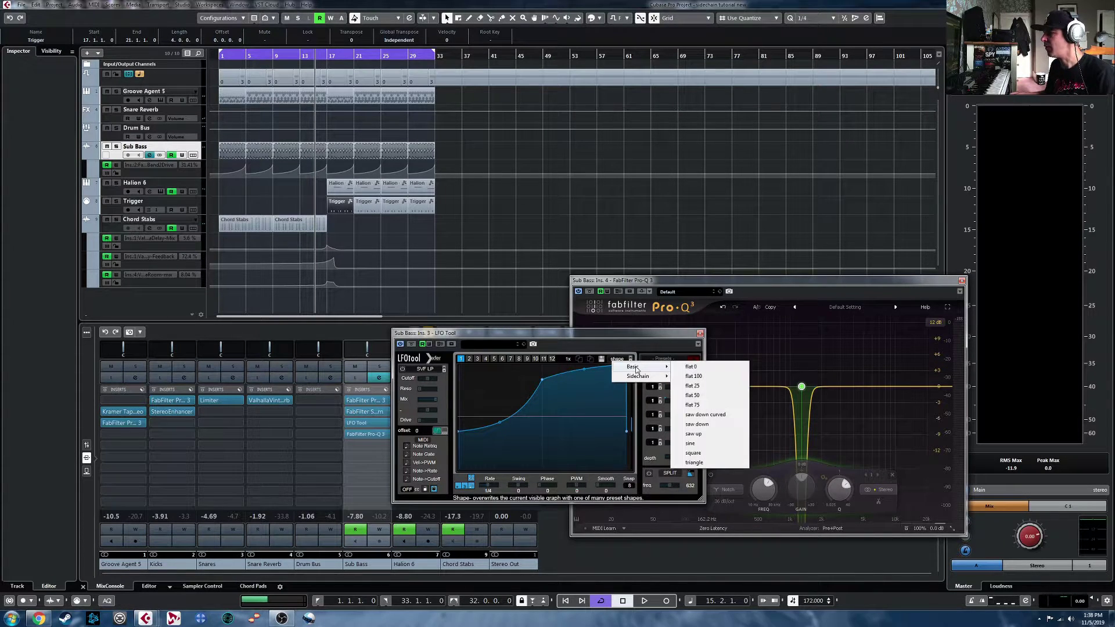
{"action": "left_click", "coordinate": [692, 444]}
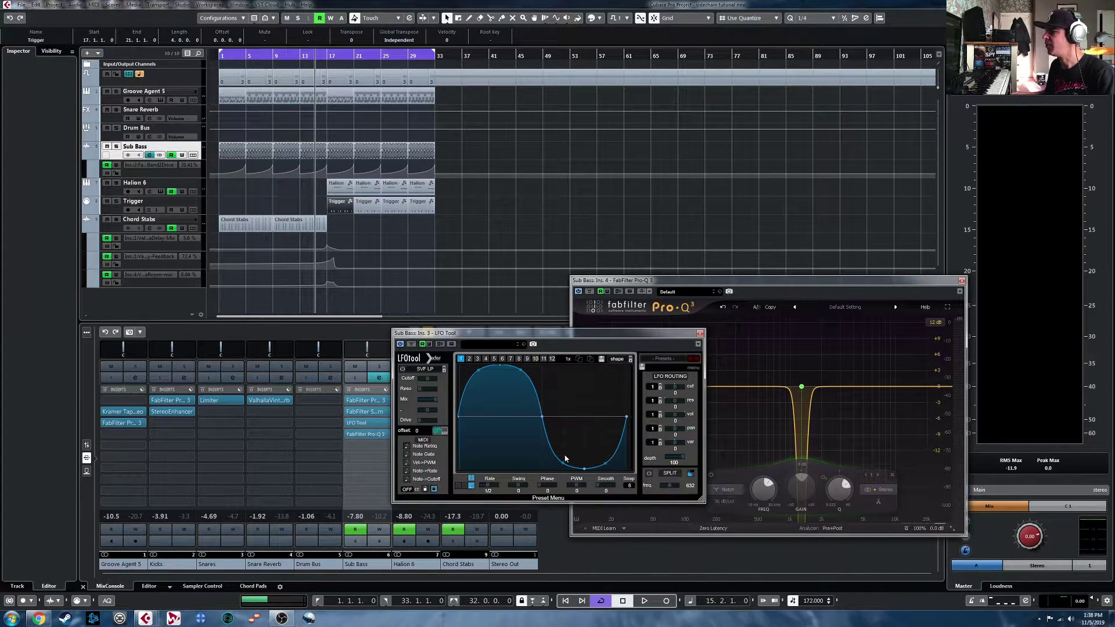
{"action": "left_click_drag", "start_coordinate": [548, 333], "coordinate": [407, 369]}
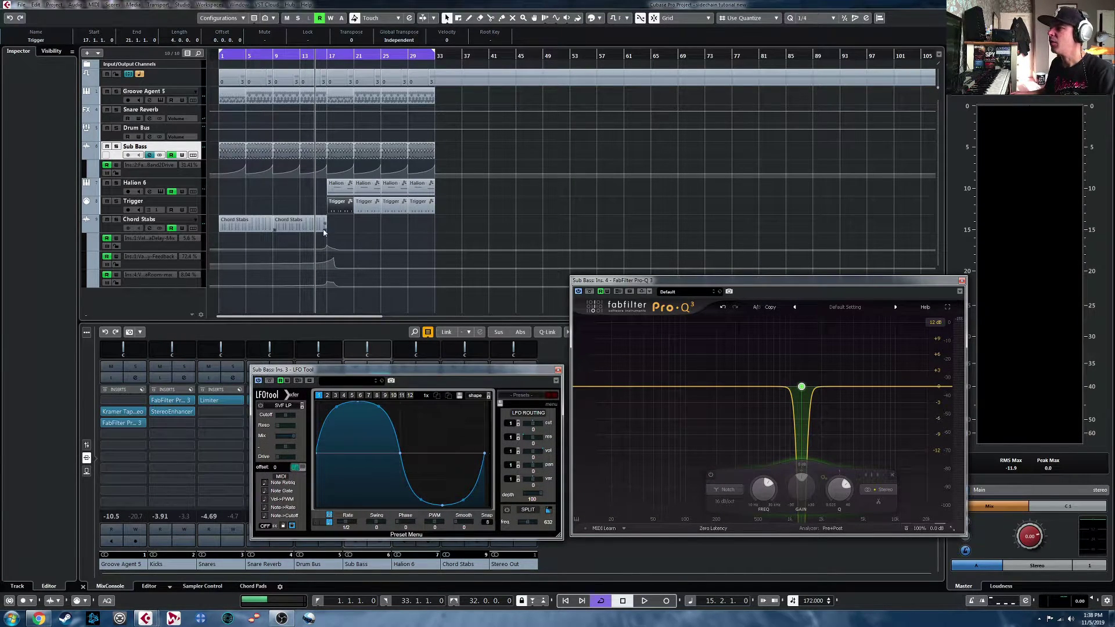
Hide the Sub Bass automation lane and add a MIDI track named LFO 1 below the Sub Bass track
{"action": "left_click", "coordinate": [116, 156]}
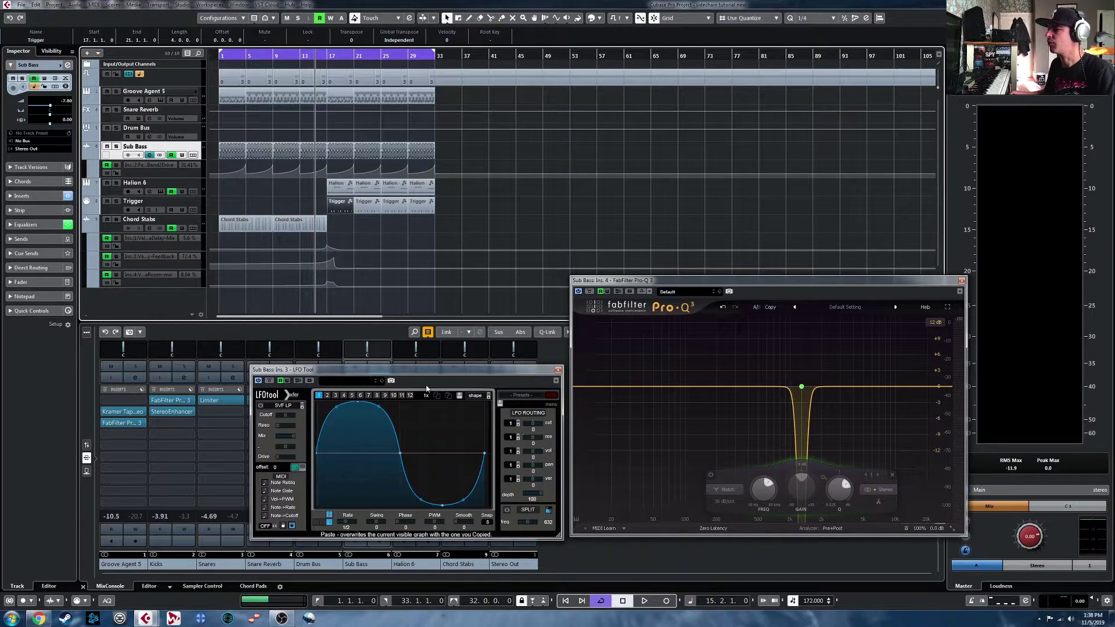
{"action": "left_click", "coordinate": [86, 156]}
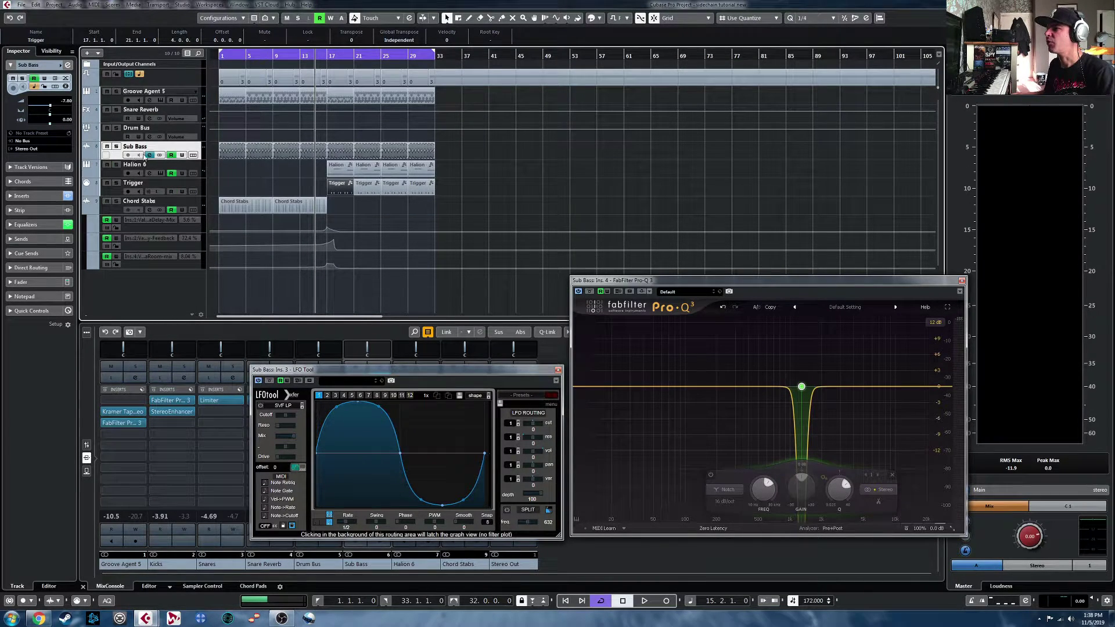
{"action": "right_click", "coordinate": [116, 157]}
{"action": "mouse_move", "coordinate": [245, 163]}
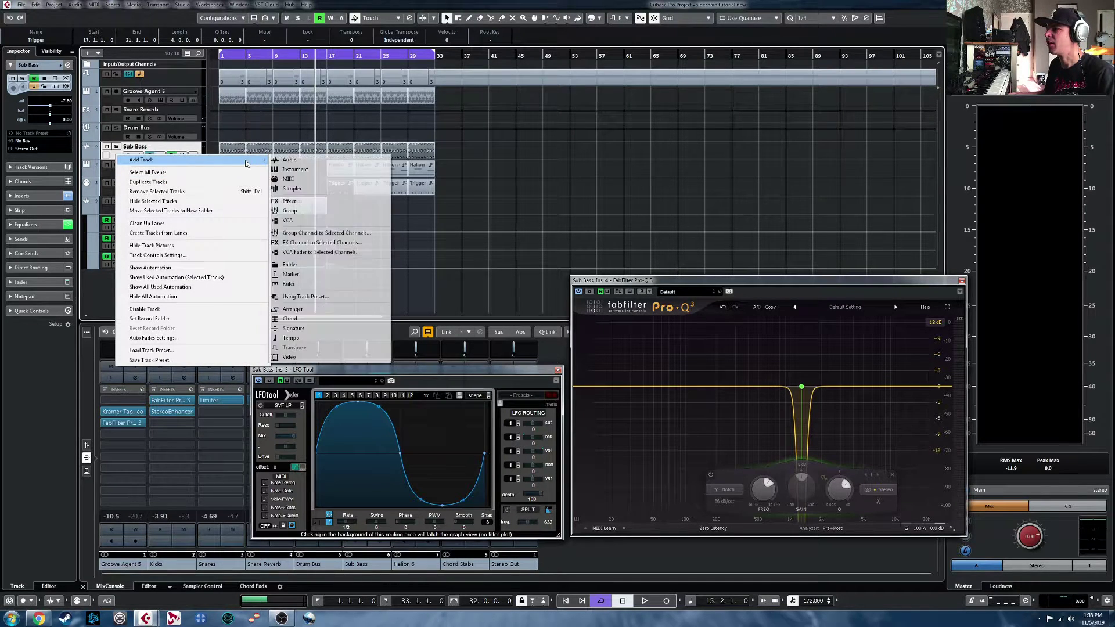
{"action": "left_click", "coordinate": [289, 179]}
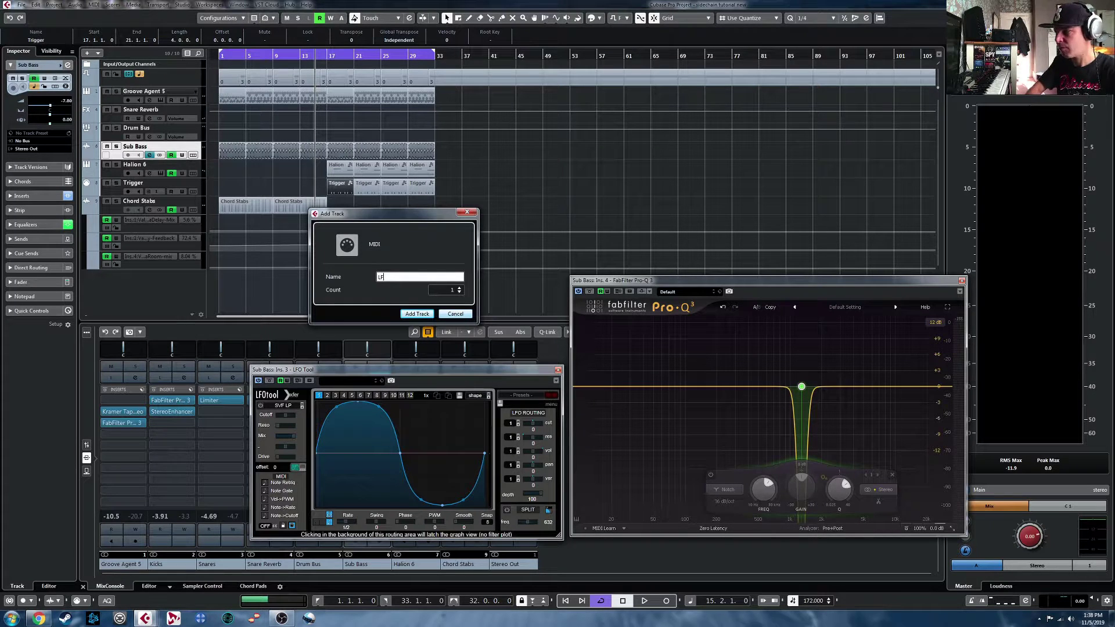
{"action": "key", "text": "Return"}
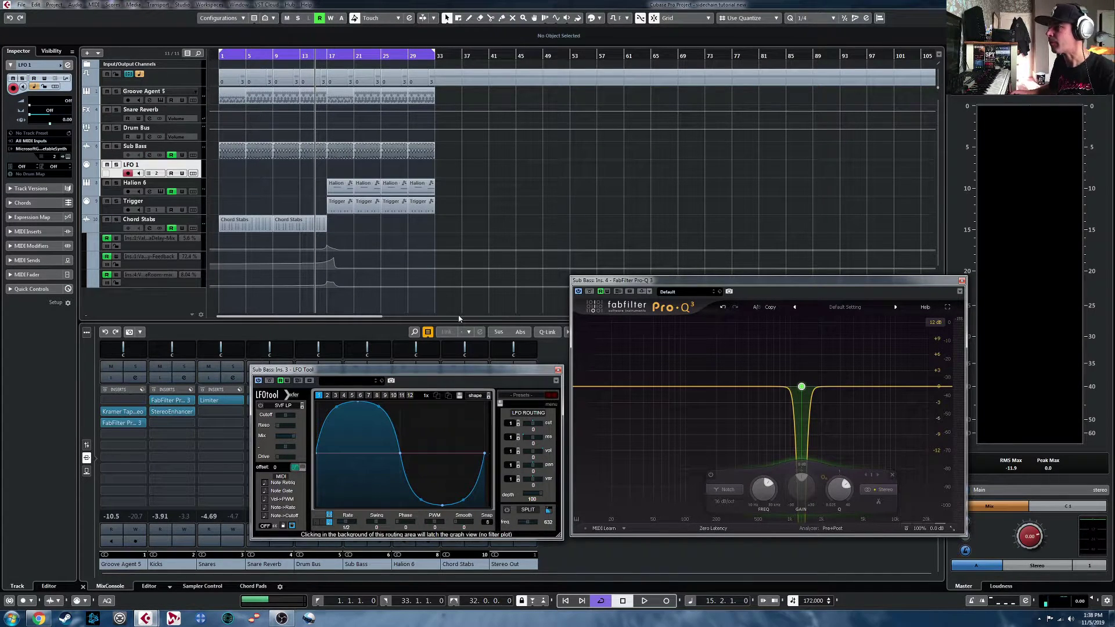
Route the LFO 1 track's input from the Sub Bass LFO Tool MIDI Out and its output to the insert 4 Pro-Q 3 MIDI In
{"action": "left_click", "coordinate": [39, 143]}
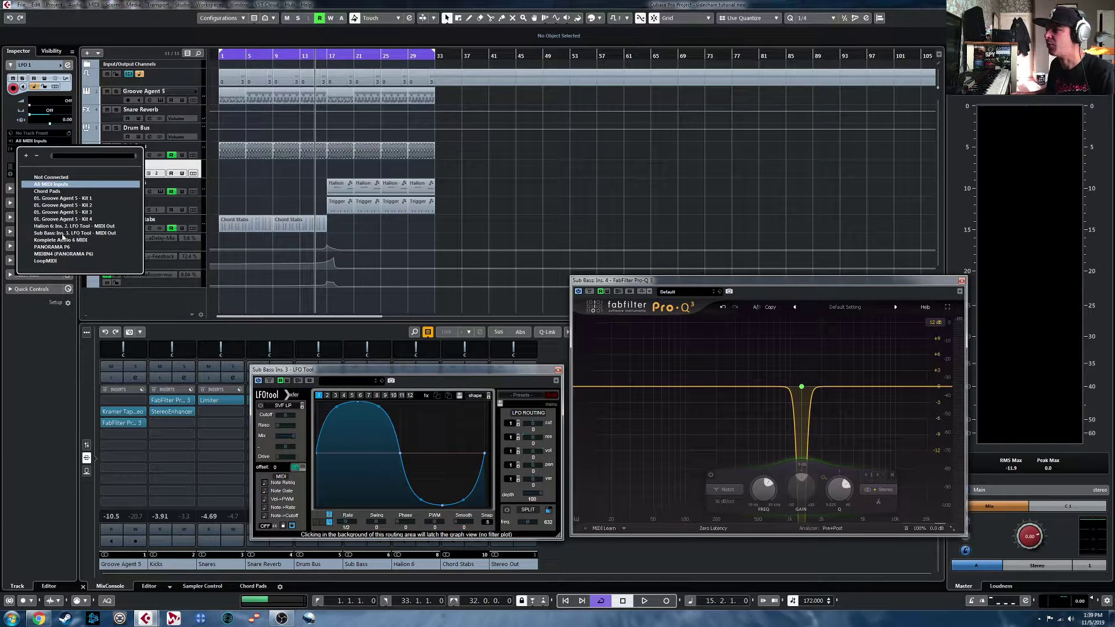
{"action": "left_click", "coordinate": [85, 234]}
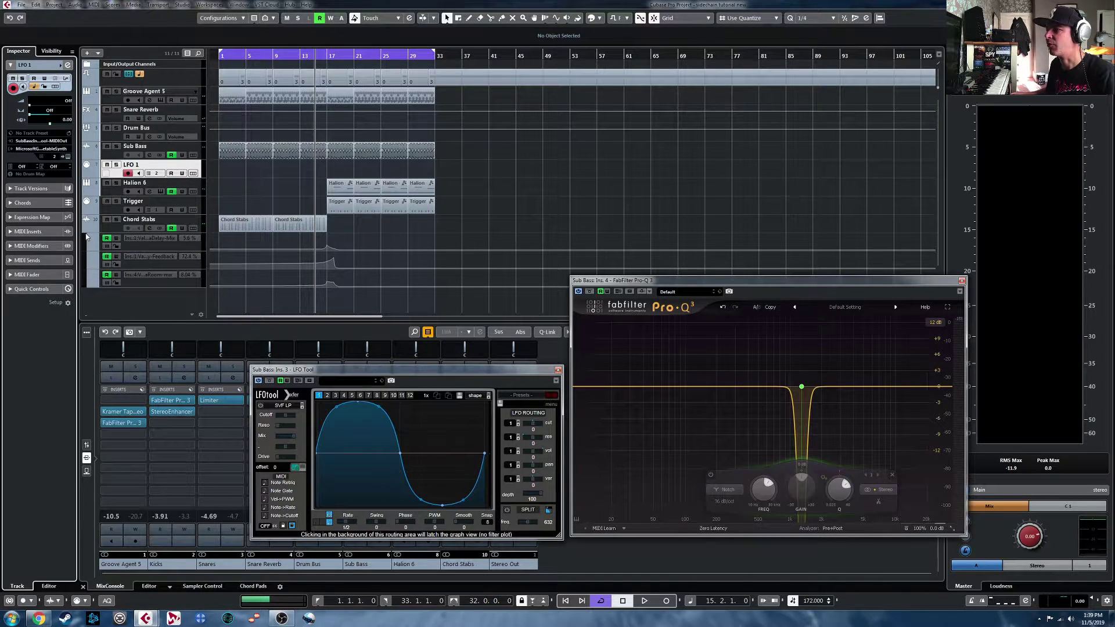
{"action": "left_click", "coordinate": [41, 149]}
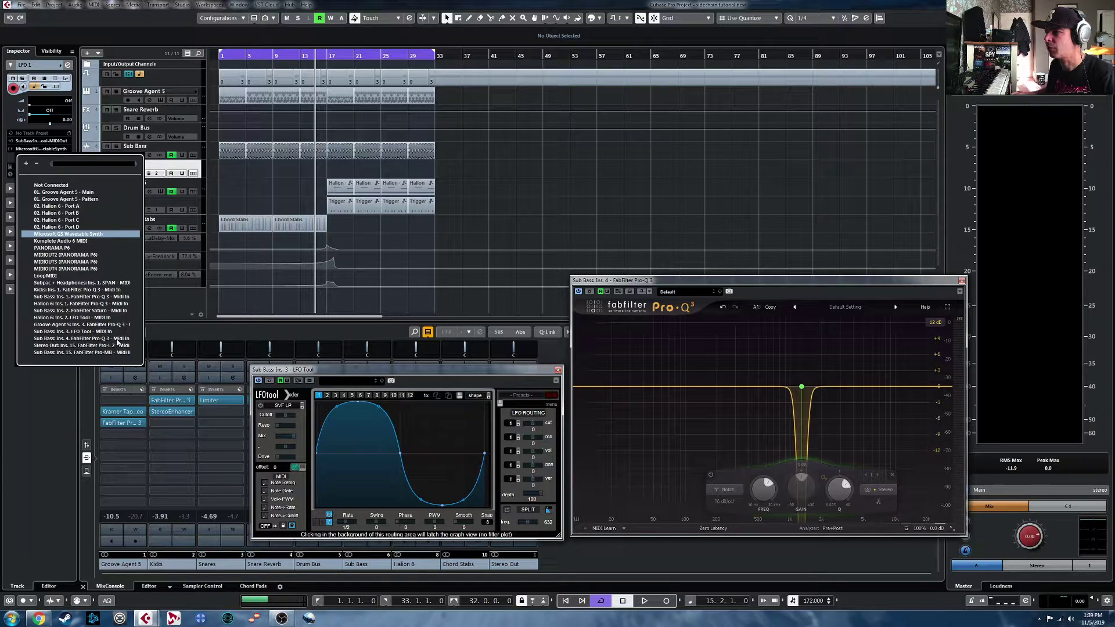
{"action": "left_click", "coordinate": [73, 338]}
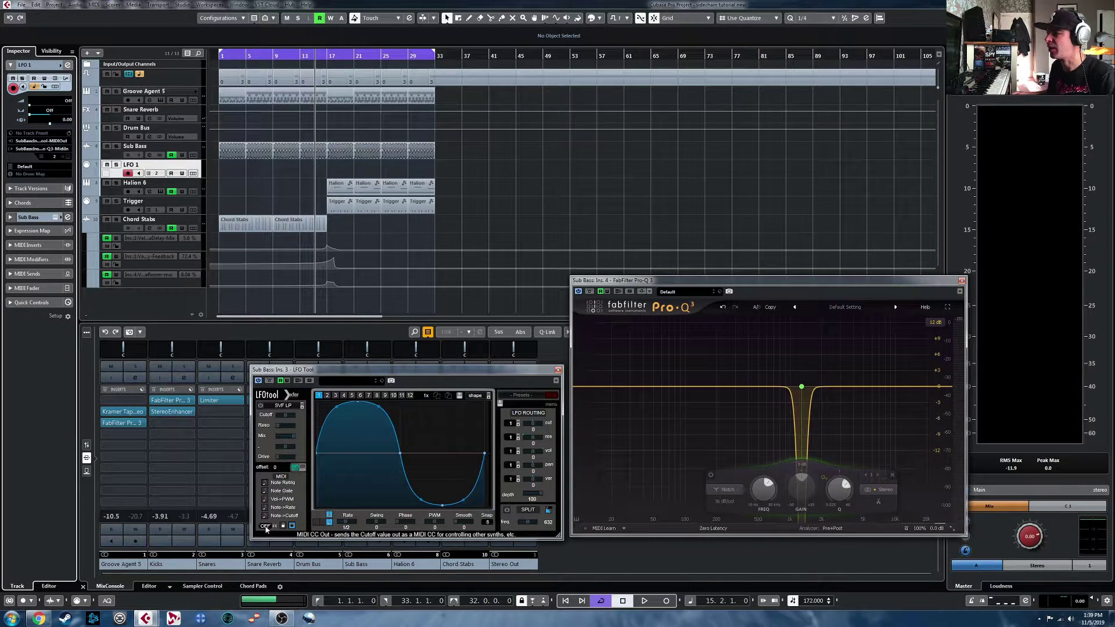
Send the LFO Tool's cutoff, modulated by 52, as MIDI CC 20 and MIDI-learn it to Pro-Q 3's Band 1 frequency during playback
{"action": "left_click_drag", "start_coordinate": [265, 527], "coordinate": [269, 491]}
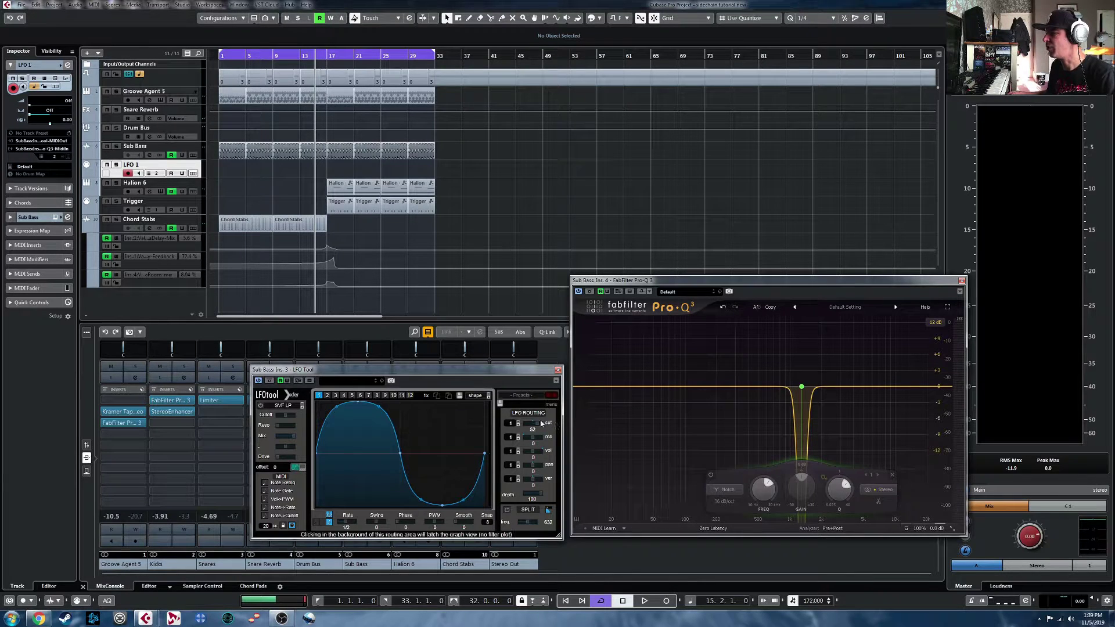
{"action": "left_click", "coordinate": [603, 528]}
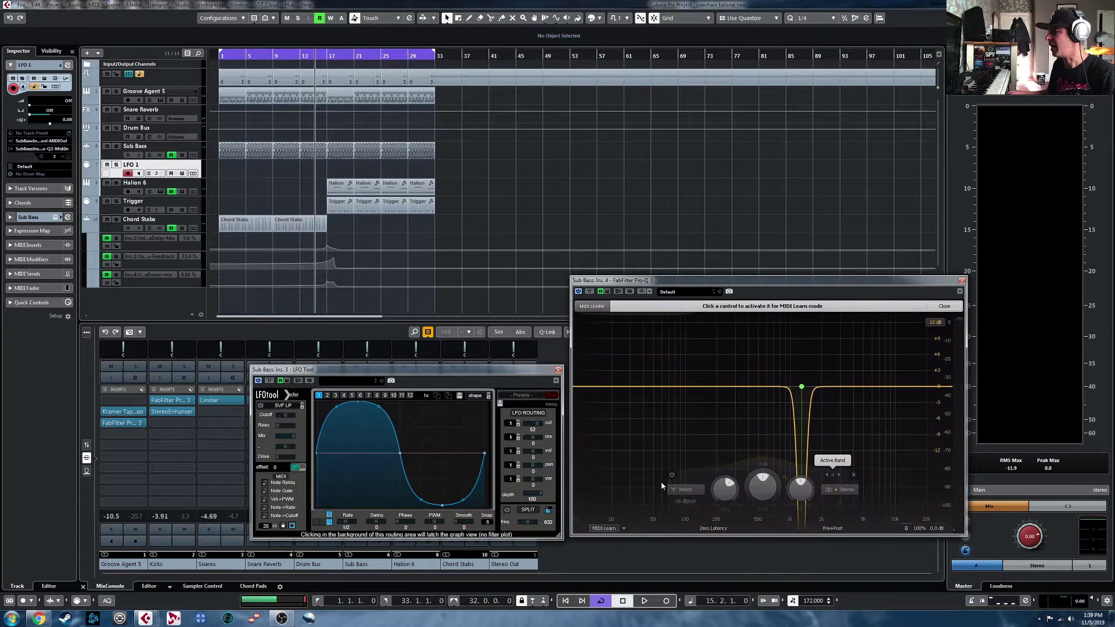
{"action": "left_click", "coordinate": [802, 388]}
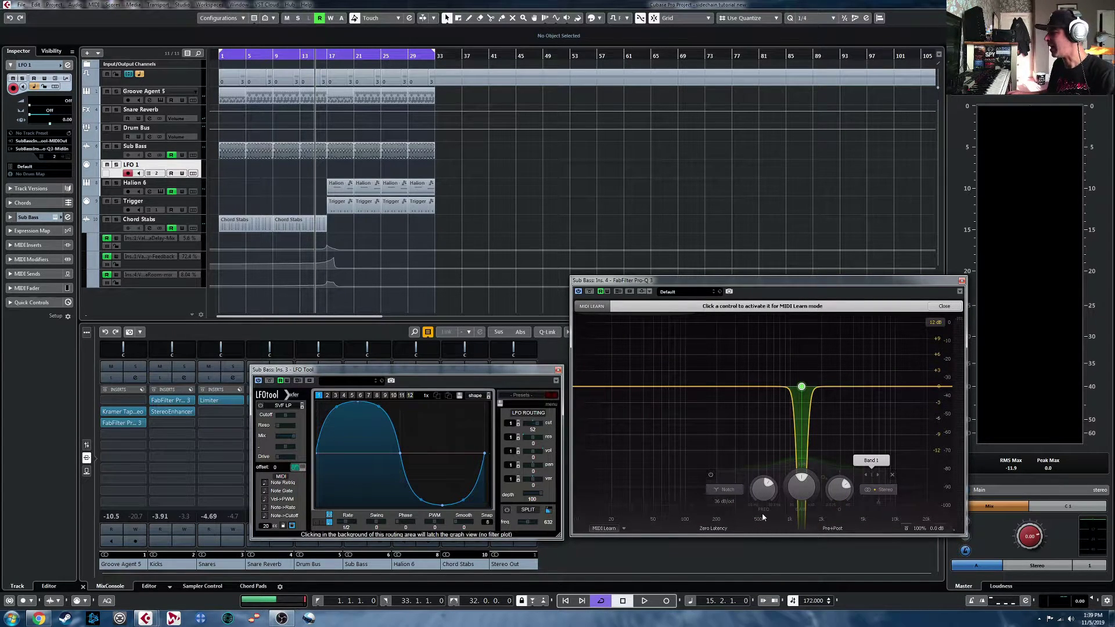
{"action": "left_click", "coordinate": [763, 491]}
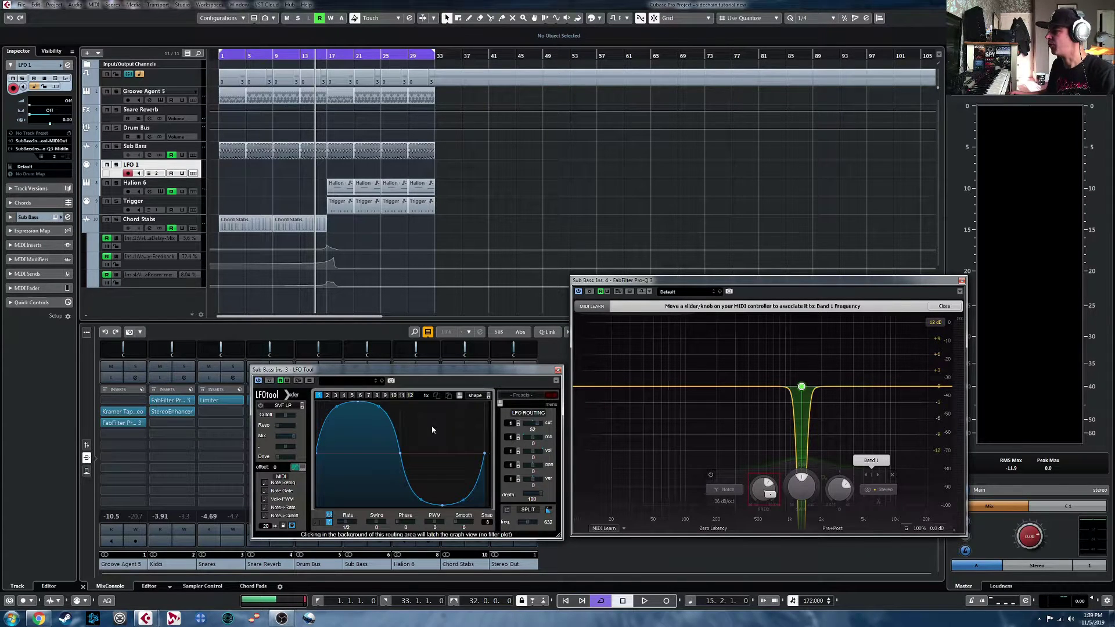
{"action": "key", "text": "space"}
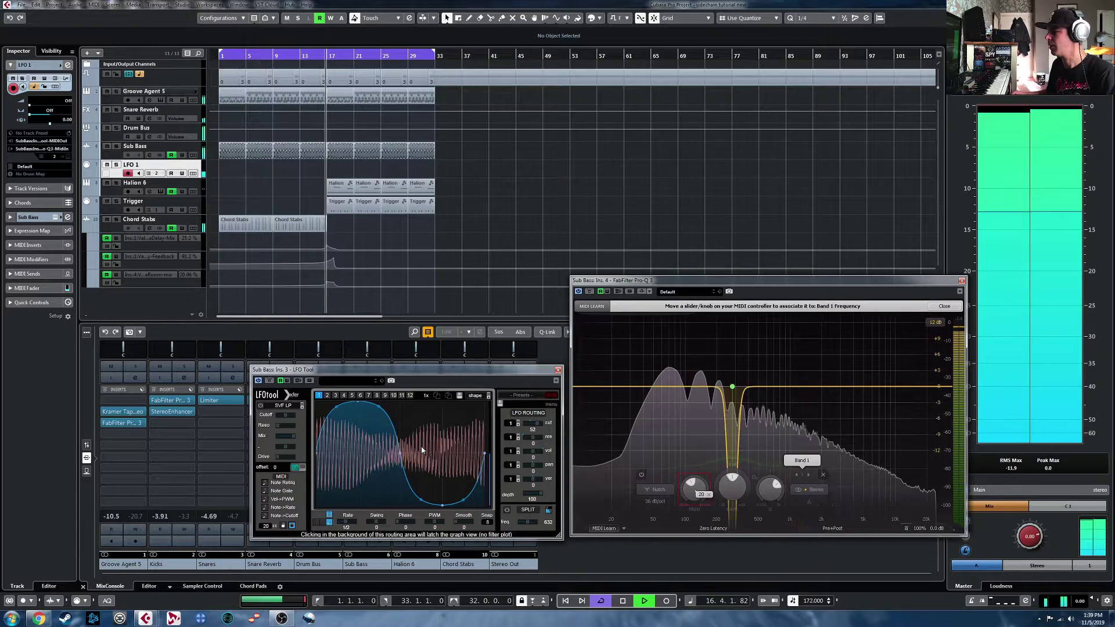
{"action": "key", "text": "space"}
{"action": "left_click", "coordinate": [605, 529]}
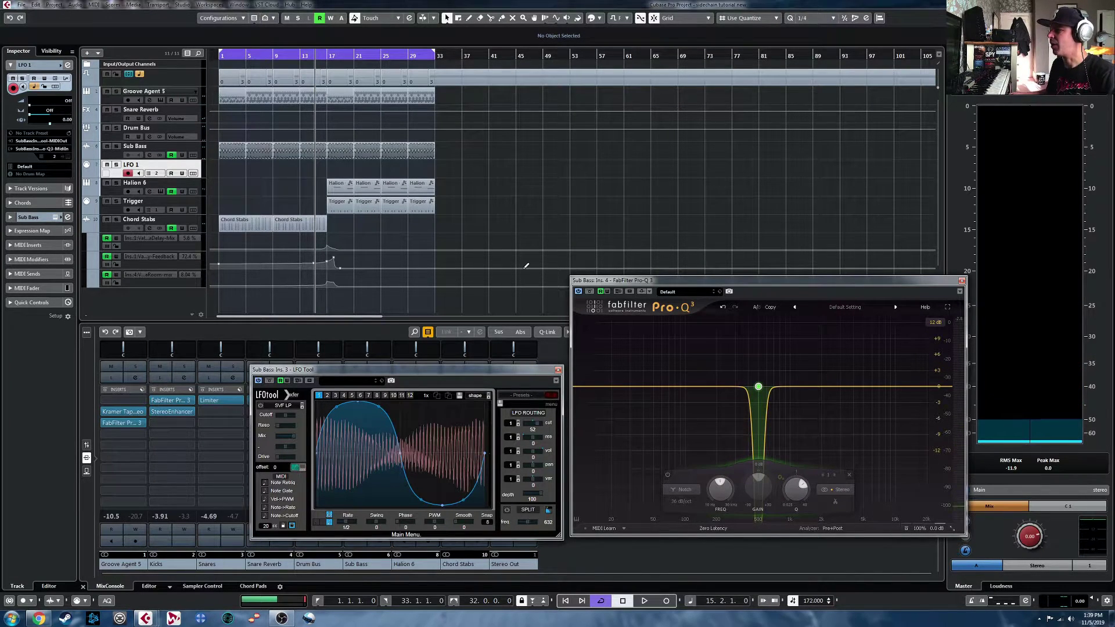
{"action": "key", "text": "space"}
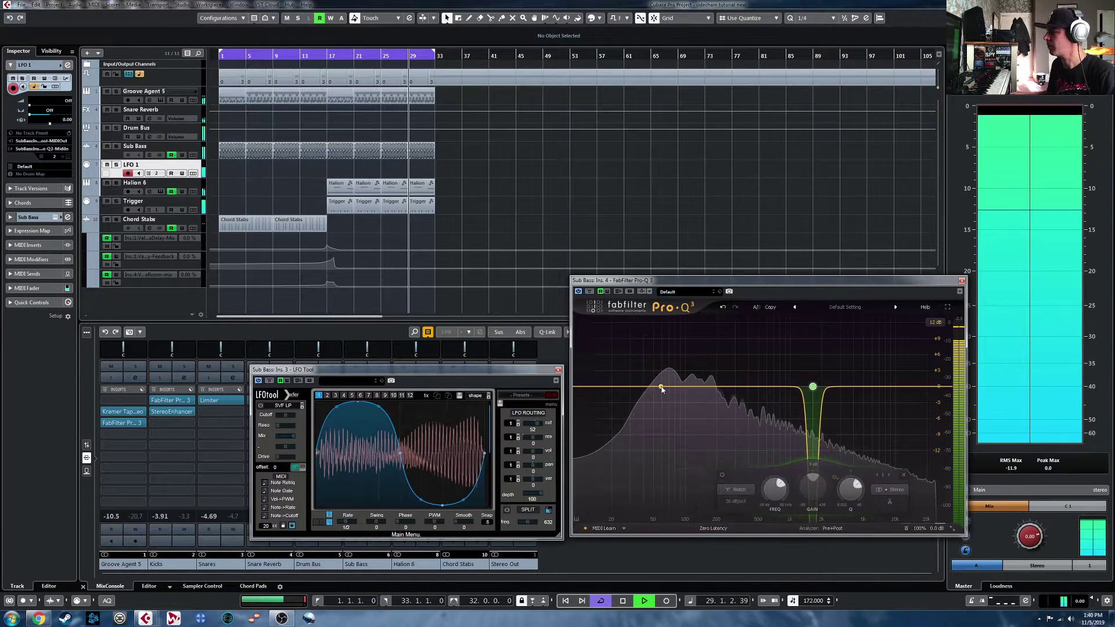
{"action": "key", "text": "space"}
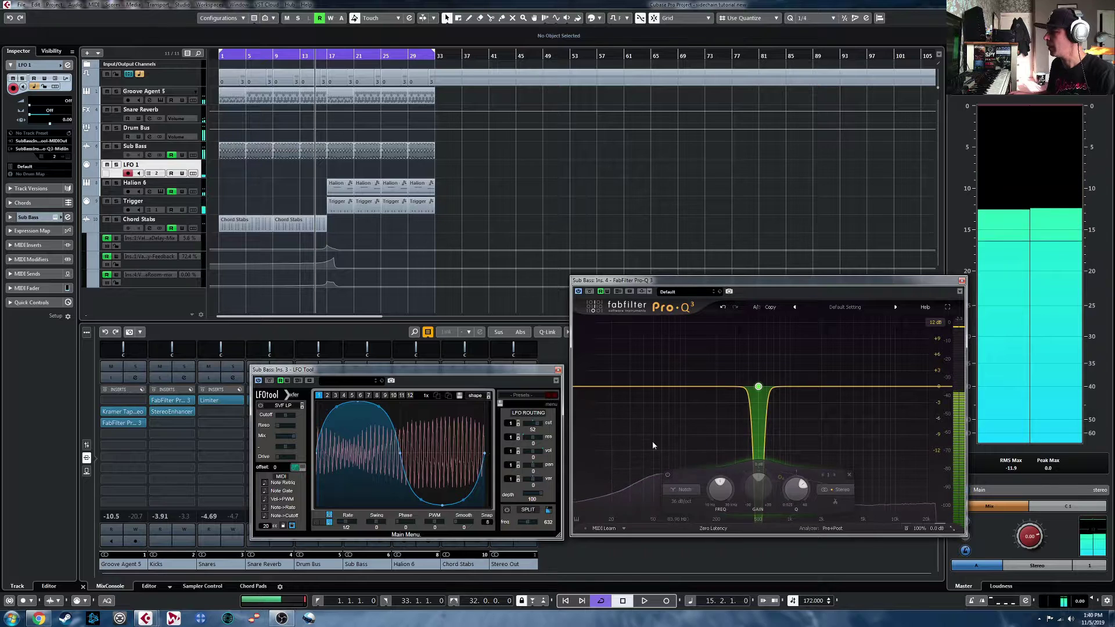
Set the Sub Bass LFO Tool's phase to about 93 and play the mix with the modulated notch
{"action": "left_click_drag", "start_coordinate": [287, 418], "coordinate": [295, 414]}
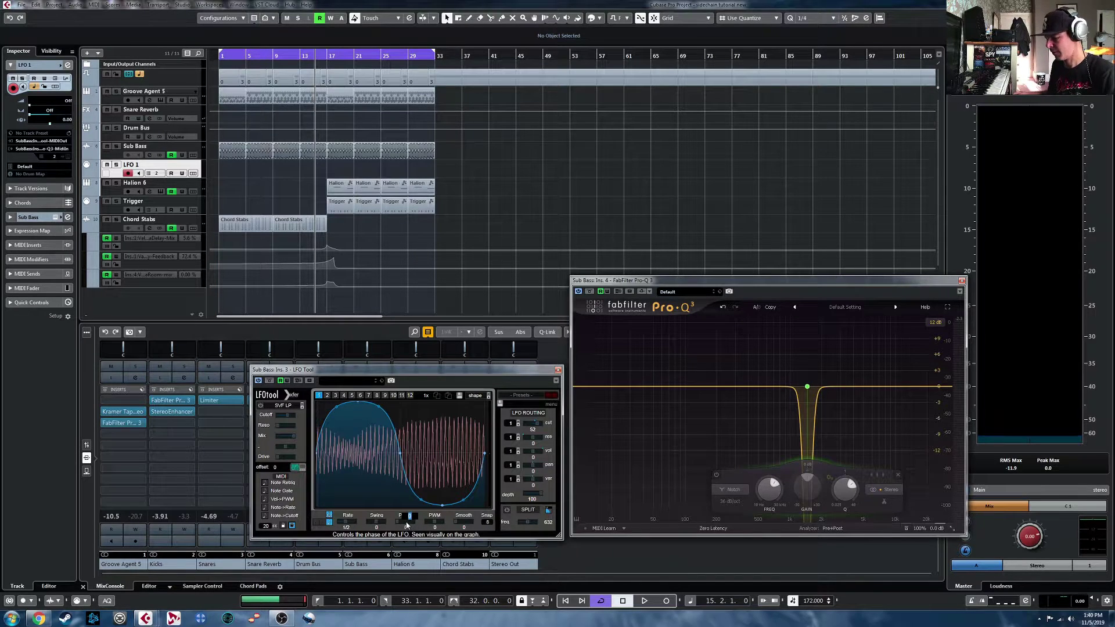
{"action": "key", "text": "Return"}
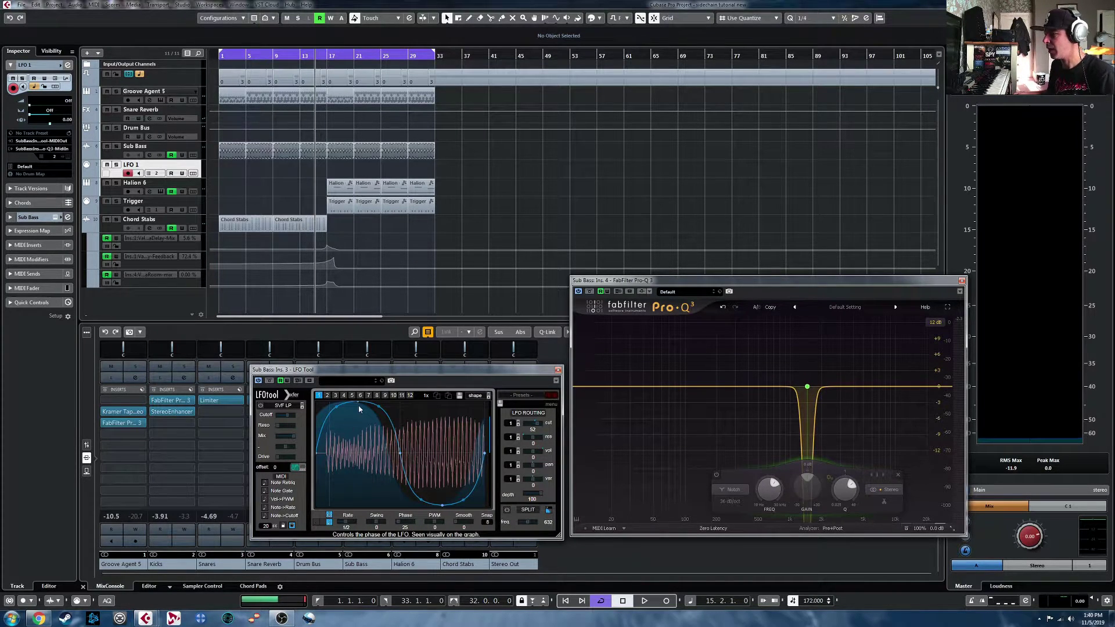
{"action": "left_click_drag", "start_coordinate": [401, 522], "coordinate": [412, 525]}
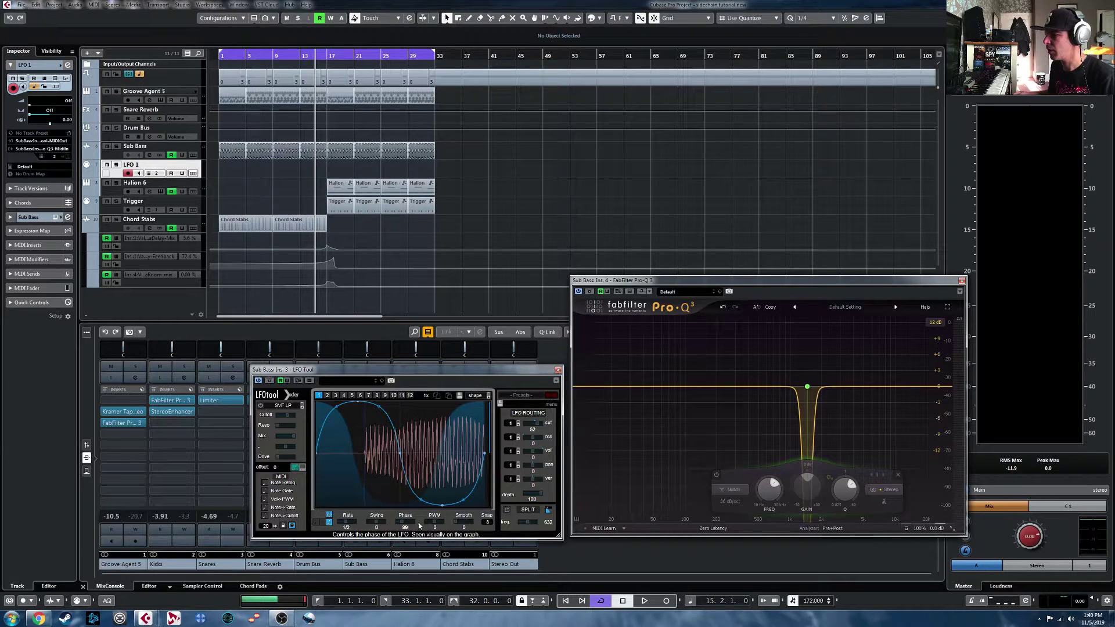
{"action": "left_click_drag", "start_coordinate": [417, 526], "coordinate": [420, 525]}
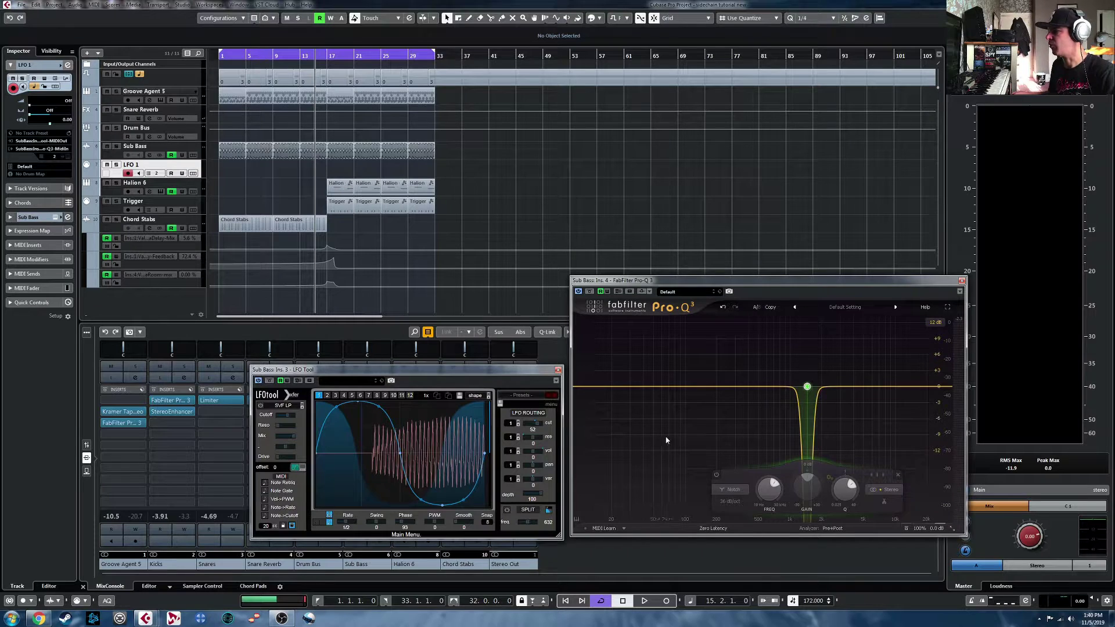
{"action": "key", "text": "space"}
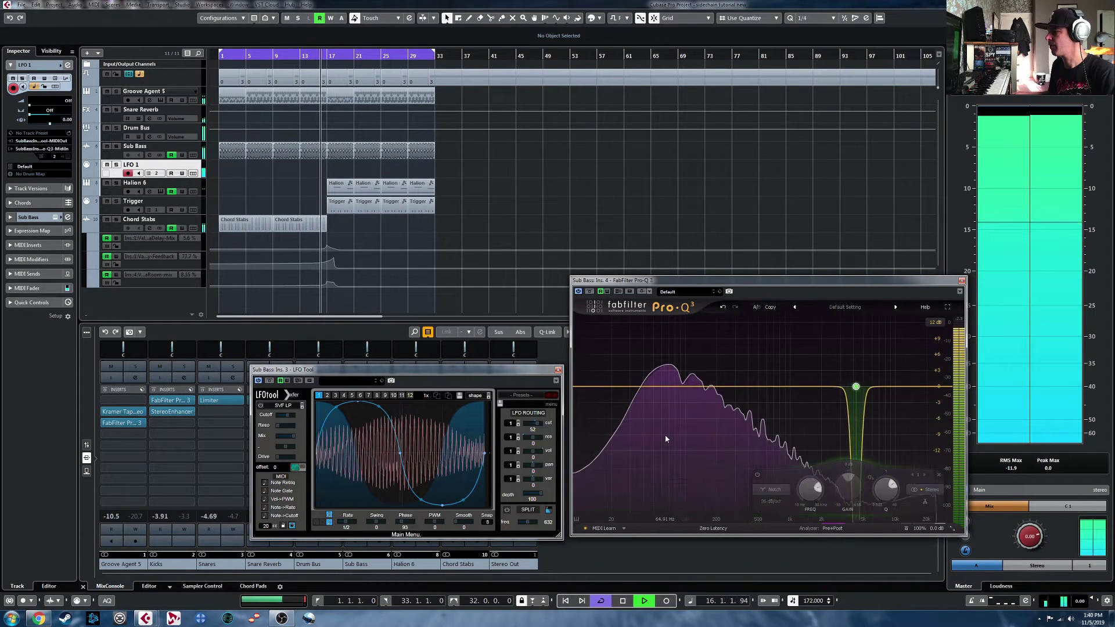
{"action": "mouse_move", "coordinate": [665, 441]}
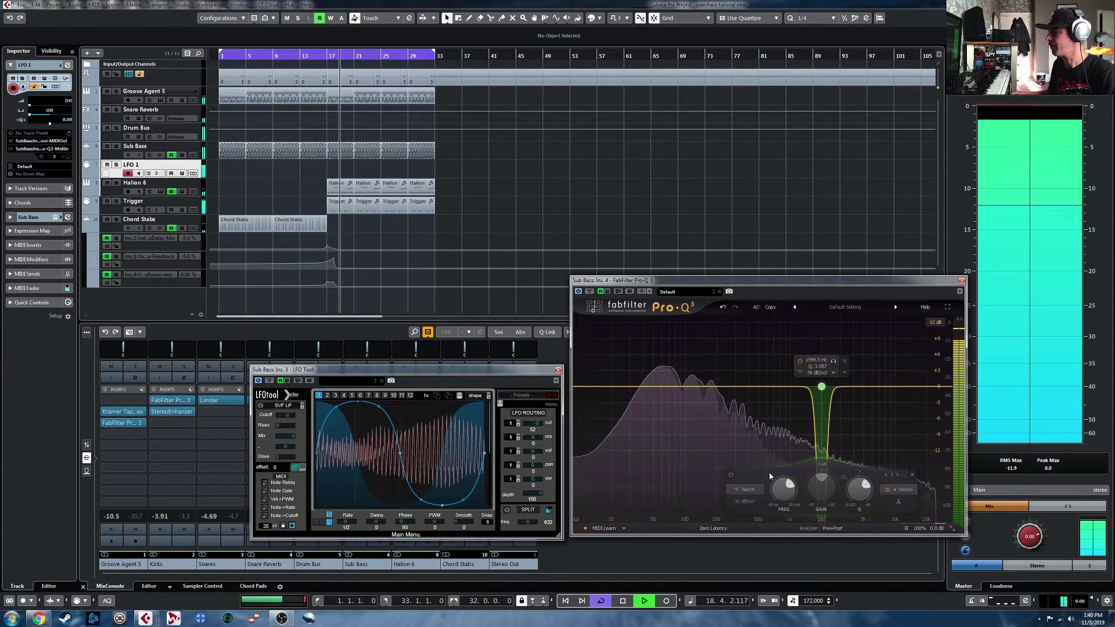
Steepen the Pro-Q 3 Band 1 notch to 96 dB/oct and adjust its Q to about 3.3 during playback
{"action": "mouse_move", "coordinate": [791, 488]}
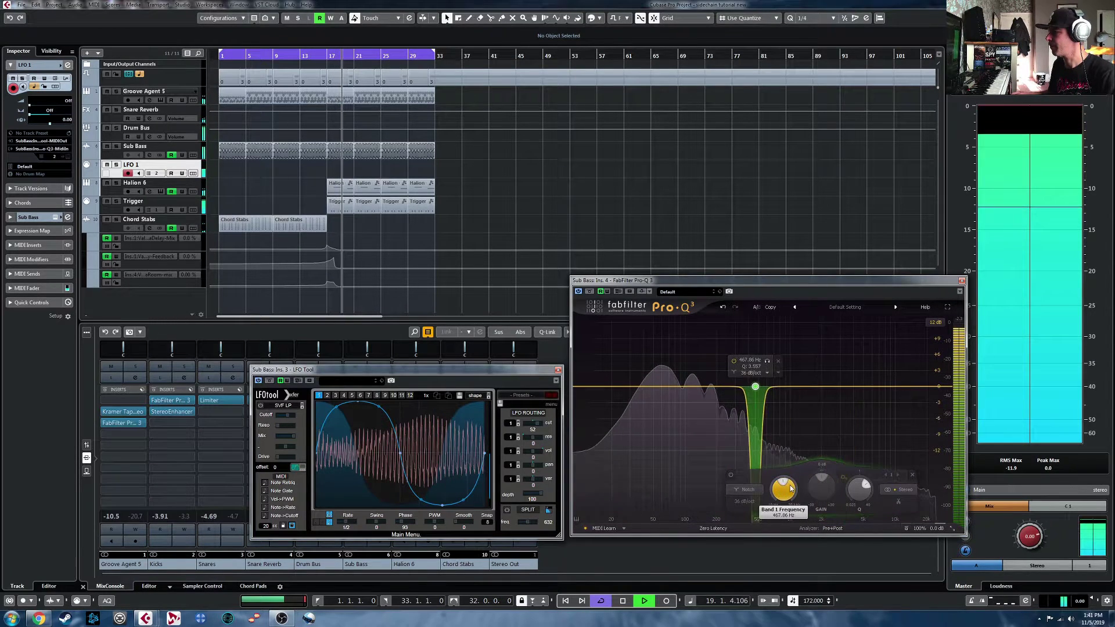
{"action": "left_click", "coordinate": [746, 502]}
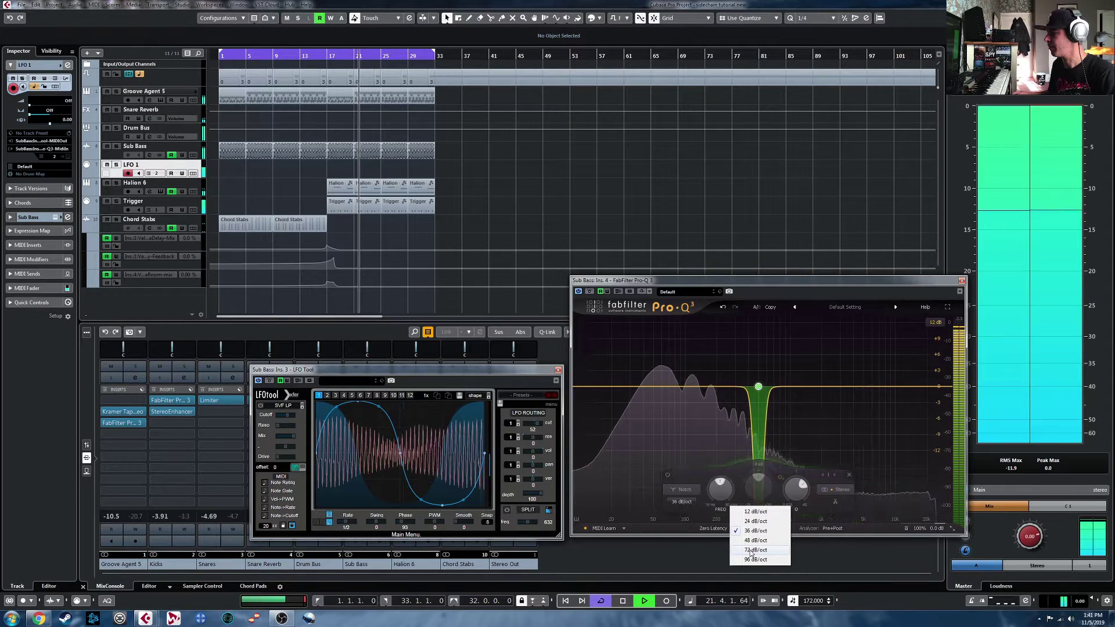
{"action": "left_click", "coordinate": [753, 560]}
{"action": "mouse_move", "coordinate": [798, 493]}
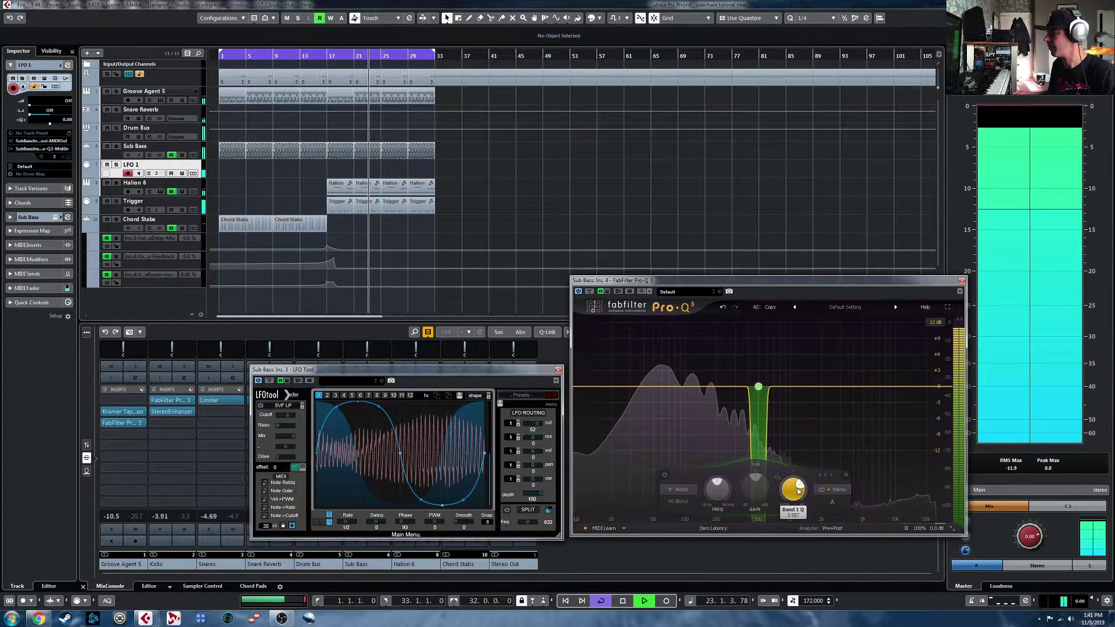
{"action": "scroll", "coordinate": [797, 491], "scroll_direction": "down", "scroll_amount": 10}
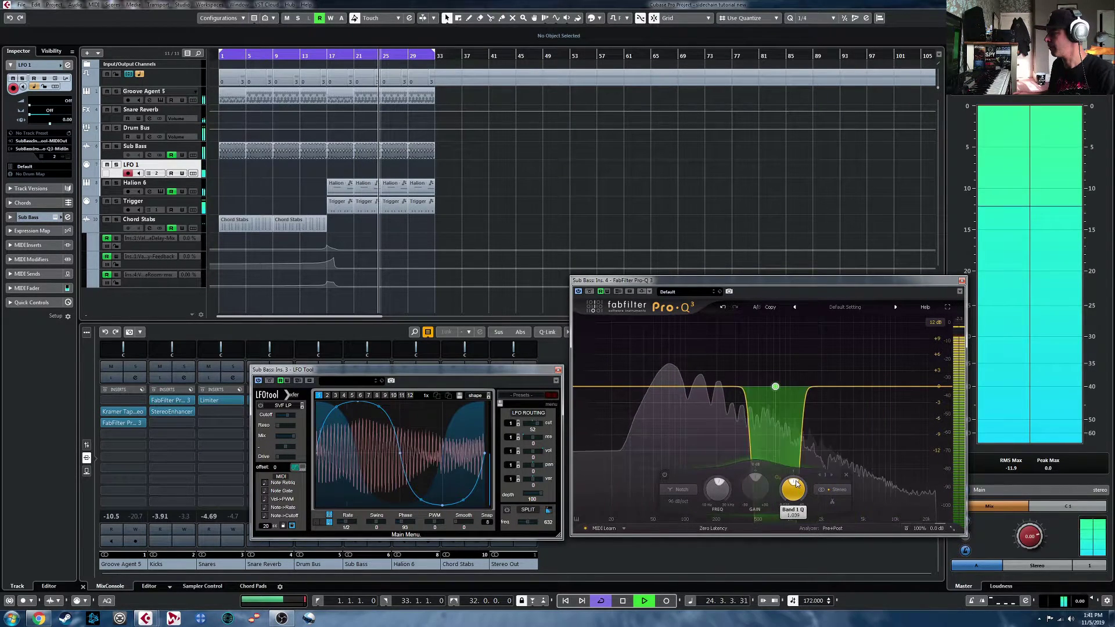
{"action": "scroll", "coordinate": [796, 489], "scroll_direction": "up", "scroll_amount": 2}
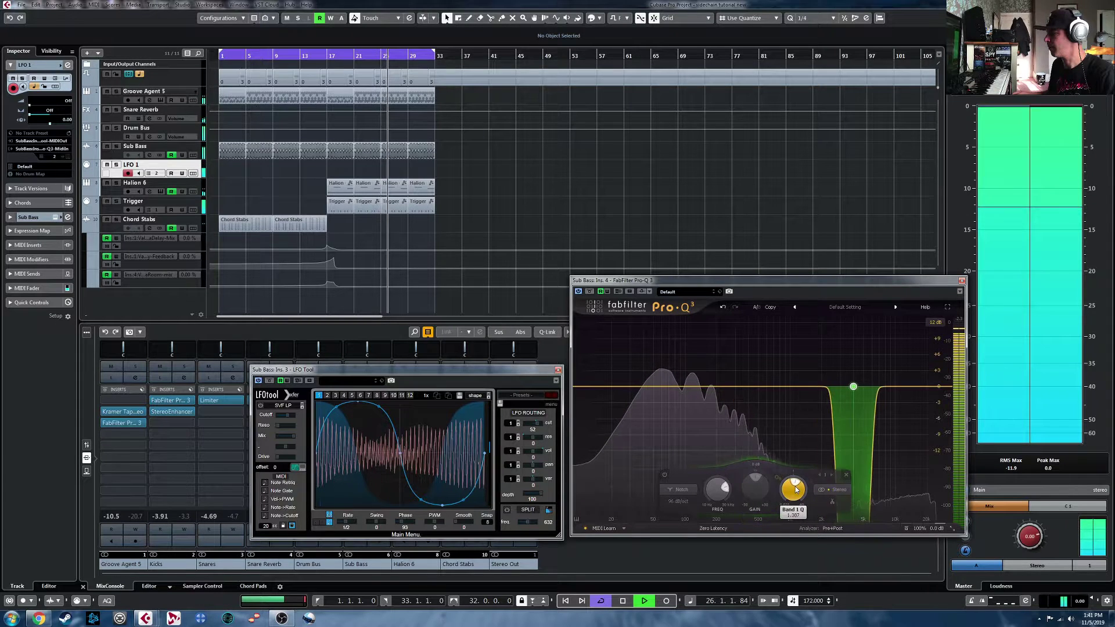
{"action": "scroll", "coordinate": [795, 491], "scroll_direction": "up", "scroll_amount": 4}
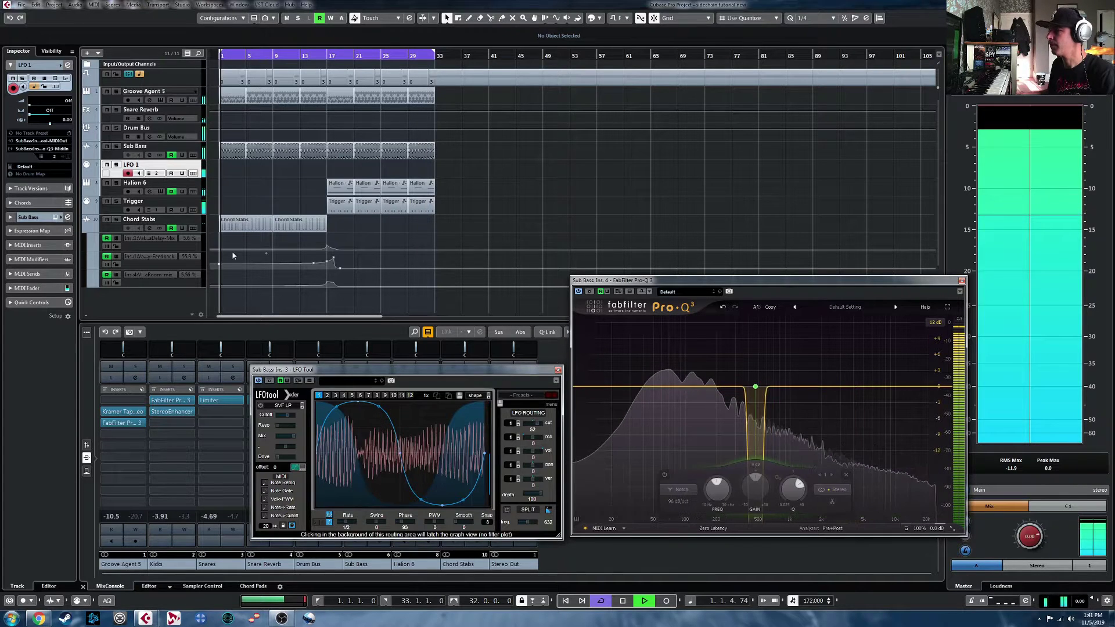
Mute the Chord Stabs and Halion 6 tracks, stop playback, and close the Pro-Q 3 and LFO Tool windows
{"action": "left_click", "coordinate": [107, 219]}
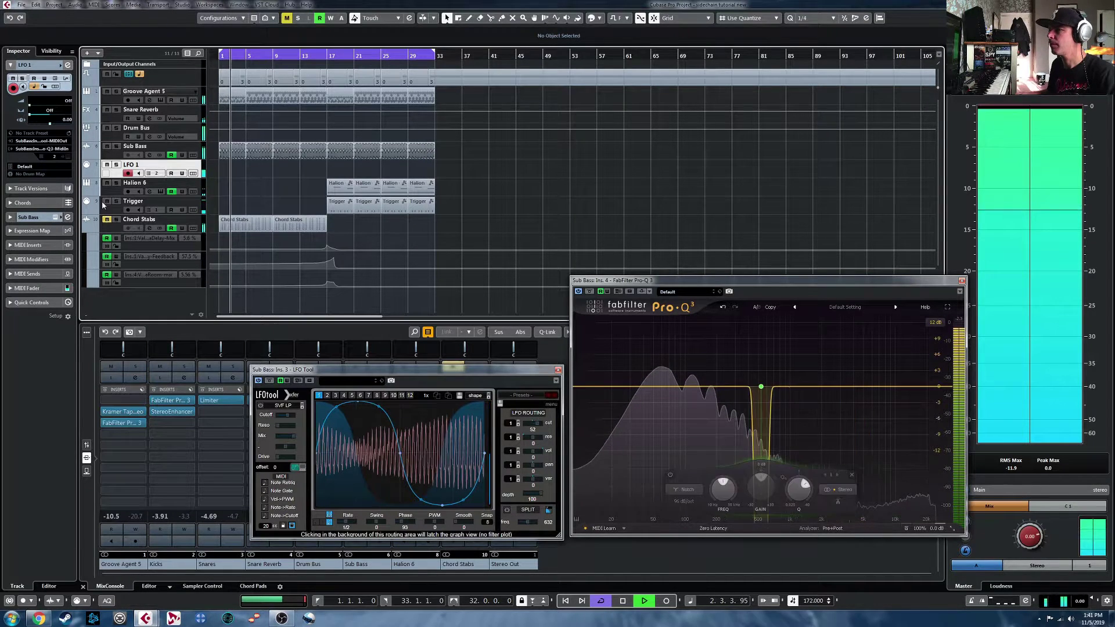
{"action": "left_click", "coordinate": [107, 182]}
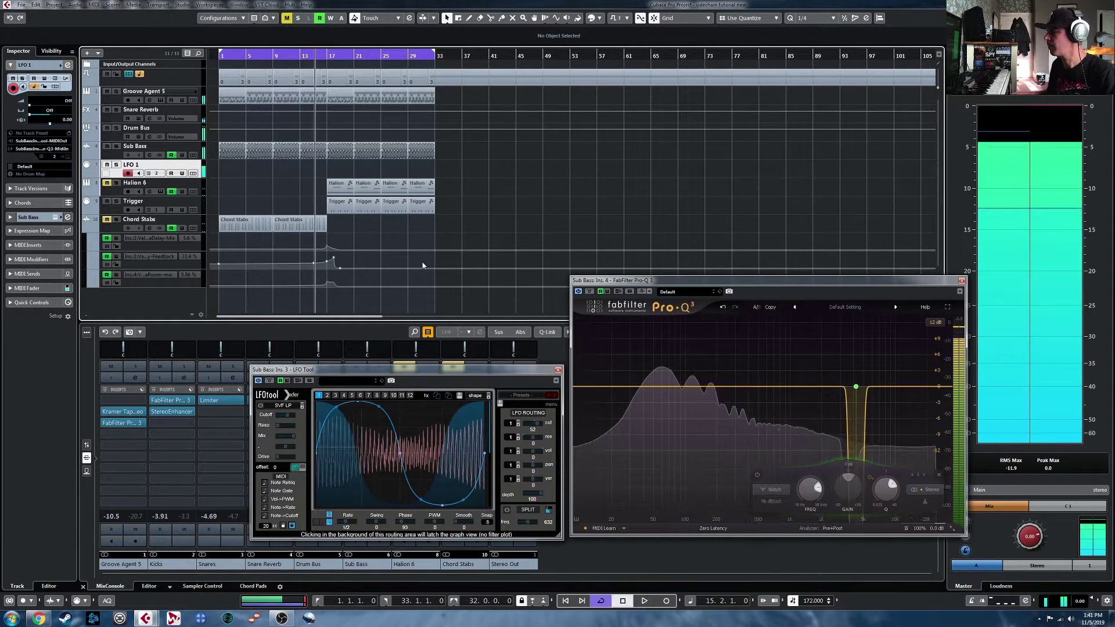
{"action": "key", "text": "space"}
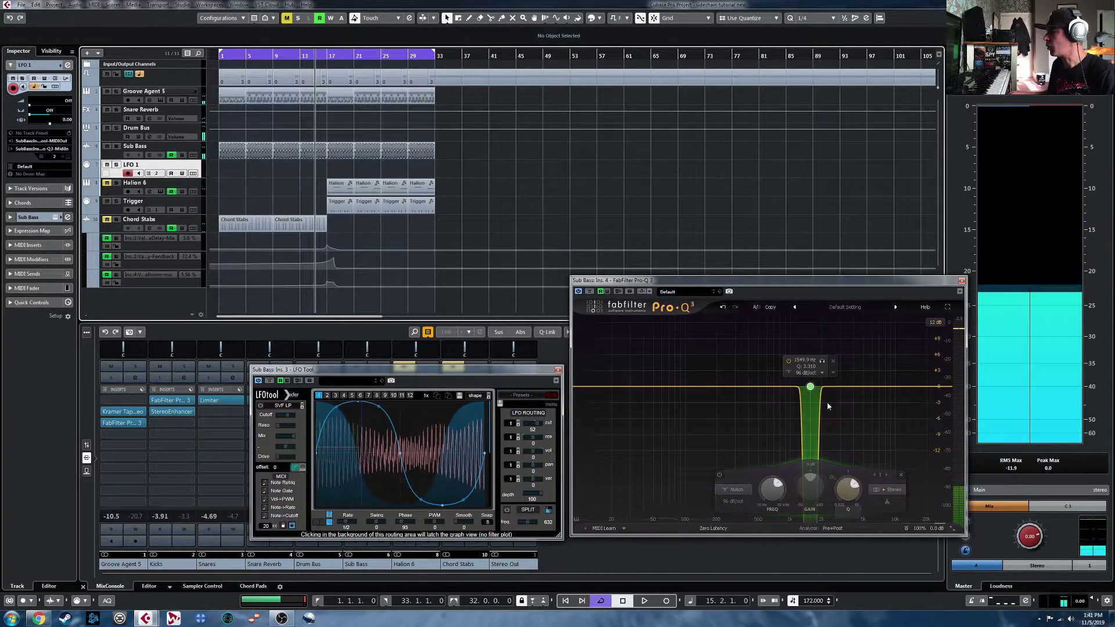
{"action": "left_click", "coordinate": [962, 280]}
{"action": "left_click", "coordinate": [558, 370]}
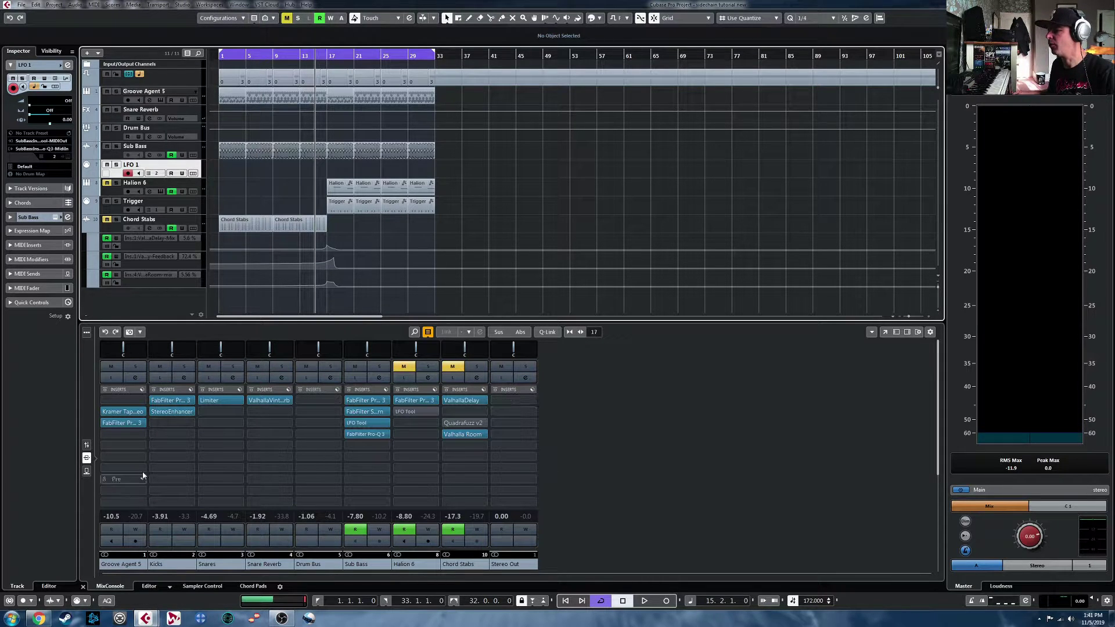
View the loopMIDI web page in Chrome and the loopback port set up in the loopMIDI application
{"action": "left_click", "coordinate": [38, 617]}
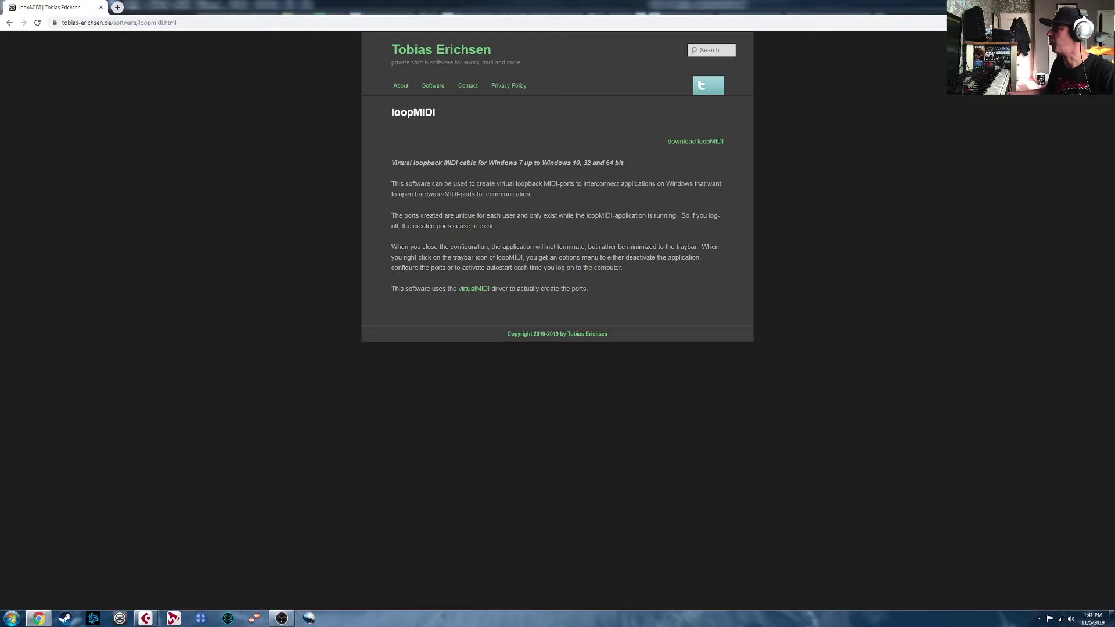
{"action": "left_click", "coordinate": [38, 618]}
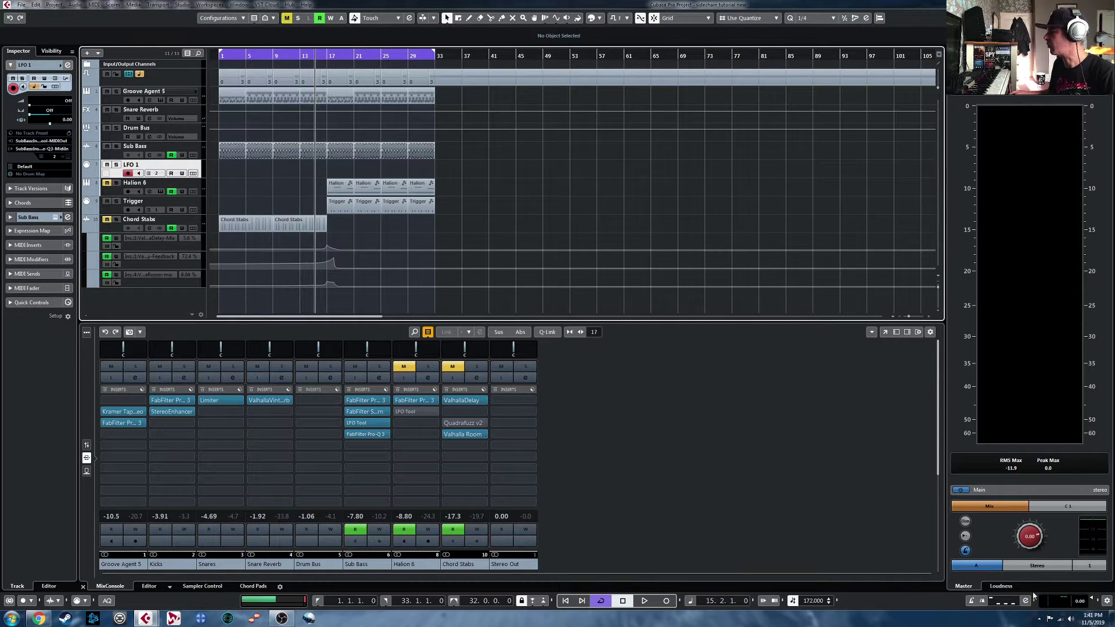
{"action": "left_click", "coordinate": [1040, 620]}
{"action": "left_click", "coordinate": [1025, 575]}
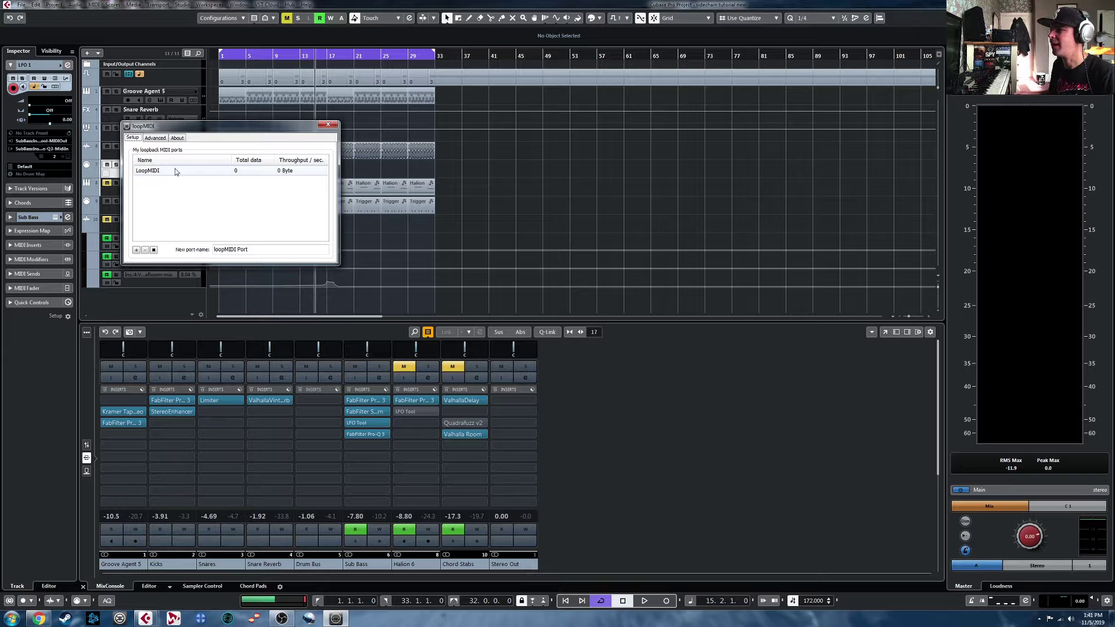
{"action": "left_click", "coordinate": [329, 126]}
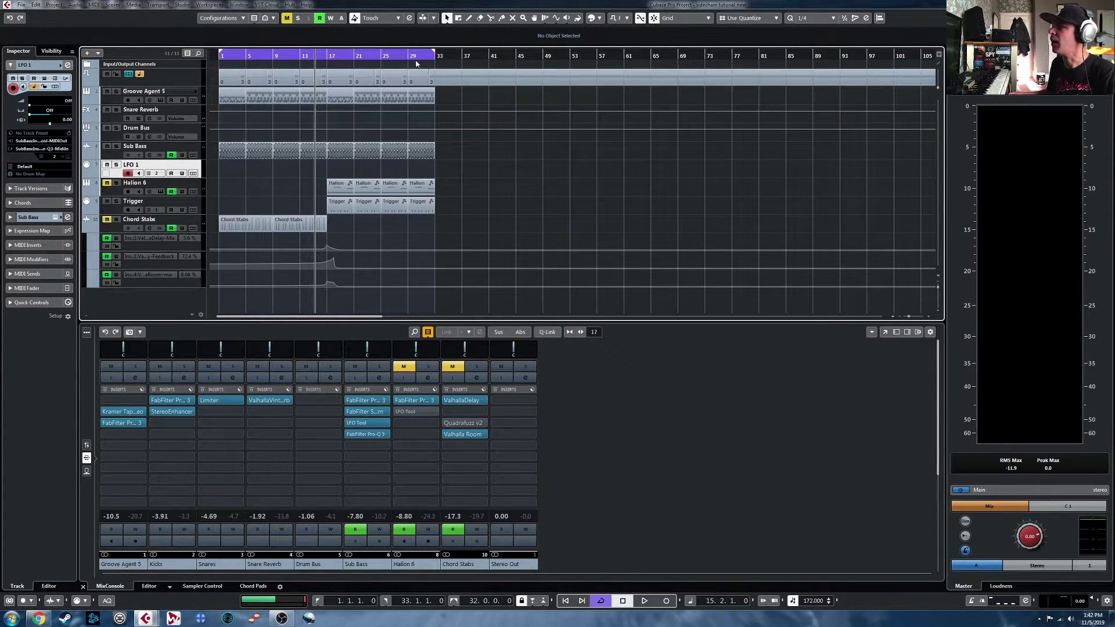
Set the quantize value to 1/1 and shorten the loop range to bars 1 to 17
{"action": "left_click", "coordinate": [804, 20]}
{"action": "left_click", "coordinate": [808, 21]}
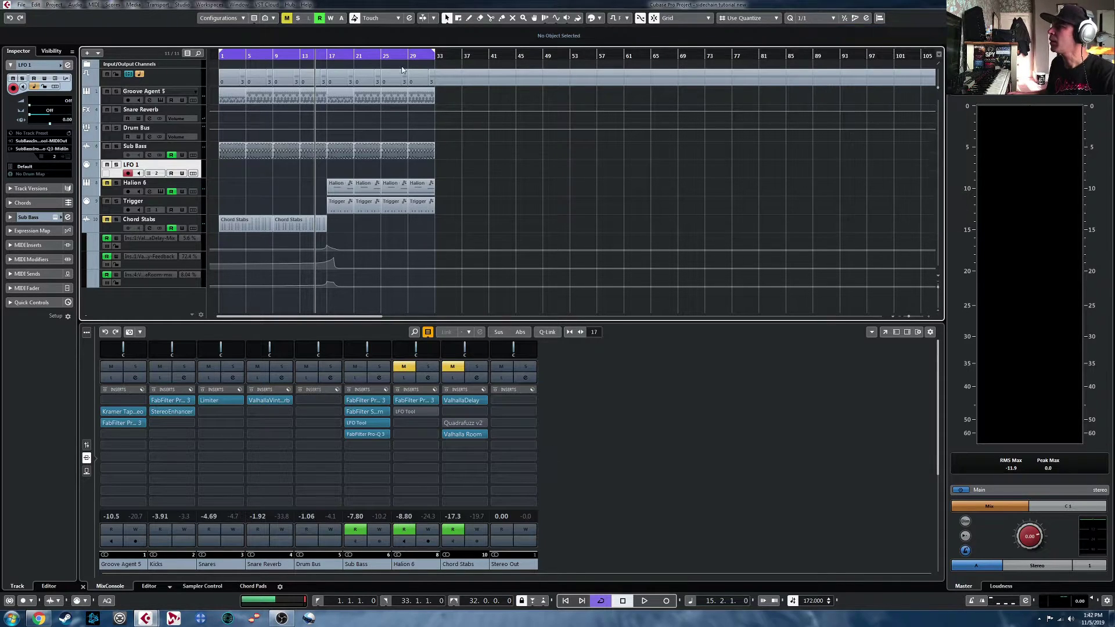
{"action": "left_click", "coordinate": [326, 60], "text": "alt"}
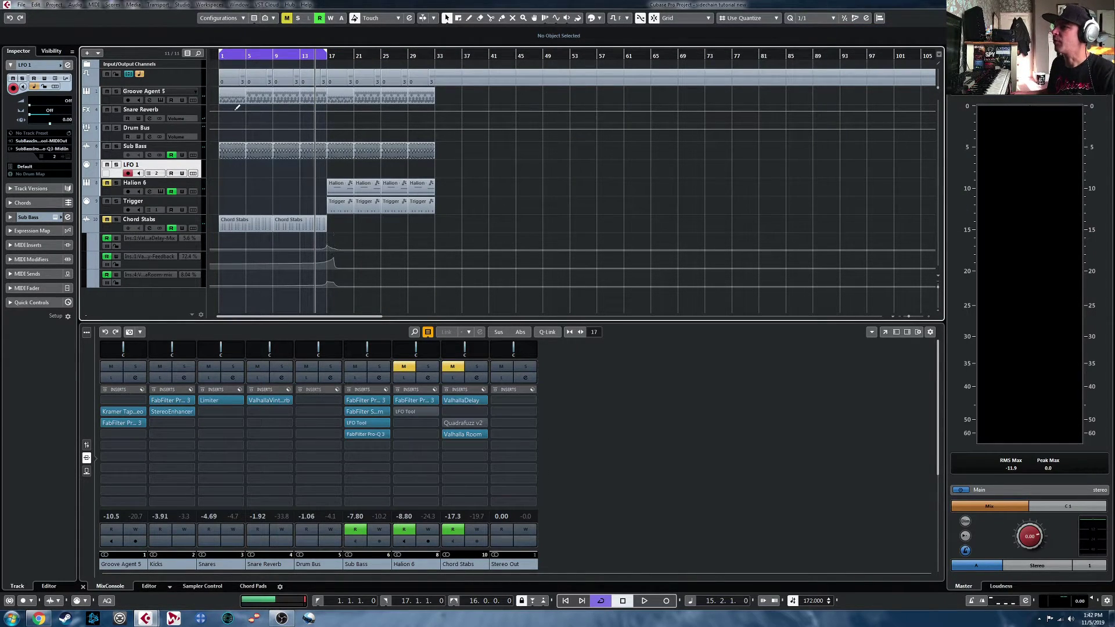
{"action": "mouse_move", "coordinate": [323, 53]}
{"action": "left_mouse_down"}
{"action": "mouse_move", "coordinate": [289, 60]}
{"action": "mouse_move", "coordinate": [329, 63]}
{"action": "left_mouse_up"}
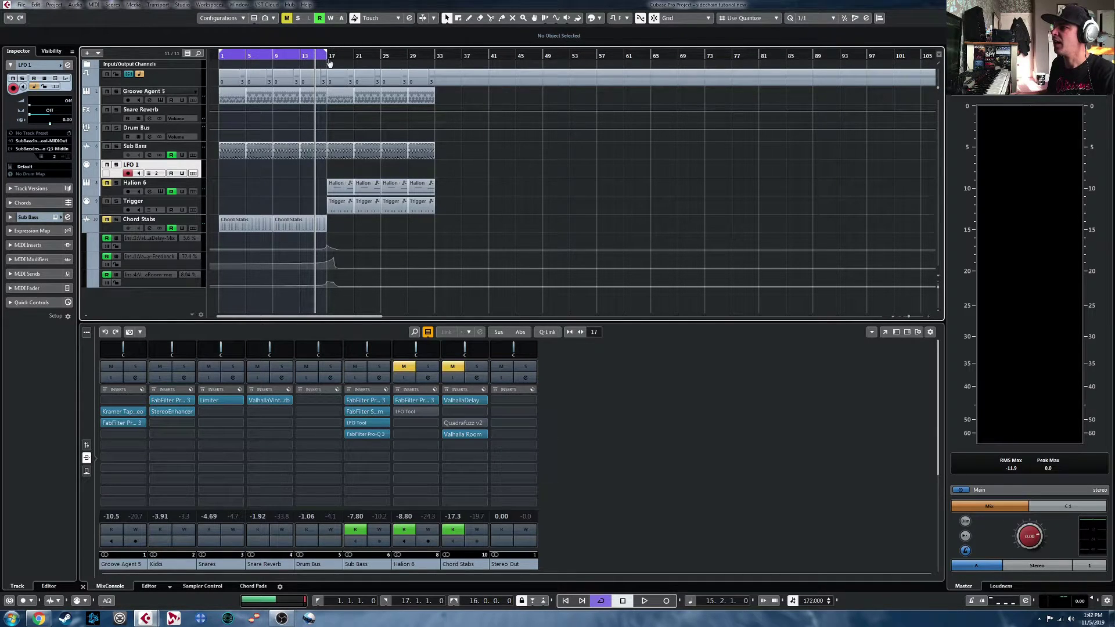
Hide the Chord Stabs automation lanes and add a MIDI track named LFO 2 below the Chord Stabs track
{"action": "left_click", "coordinate": [87, 229]}
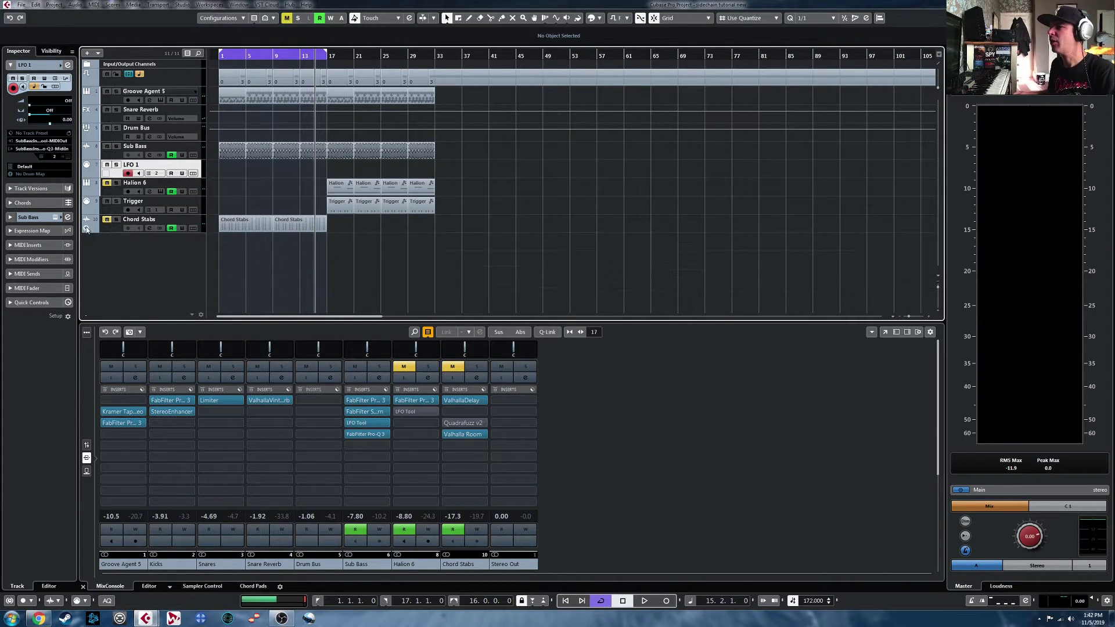
{"action": "left_click", "coordinate": [112, 231]}
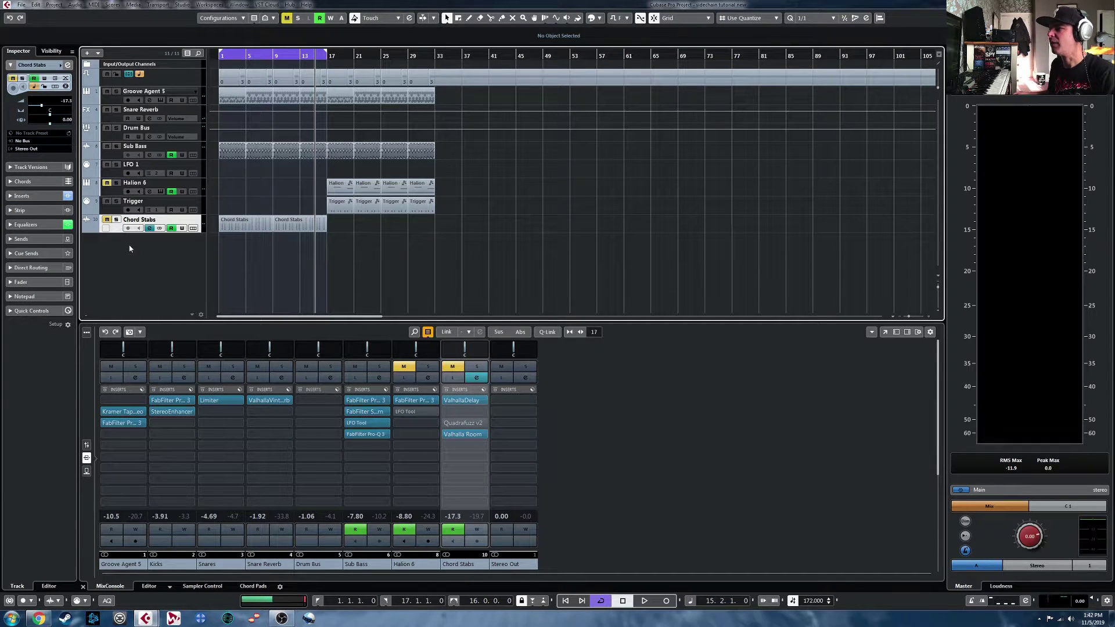
{"action": "right_click", "coordinate": [130, 249]}
{"action": "left_click", "coordinate": [161, 270]}
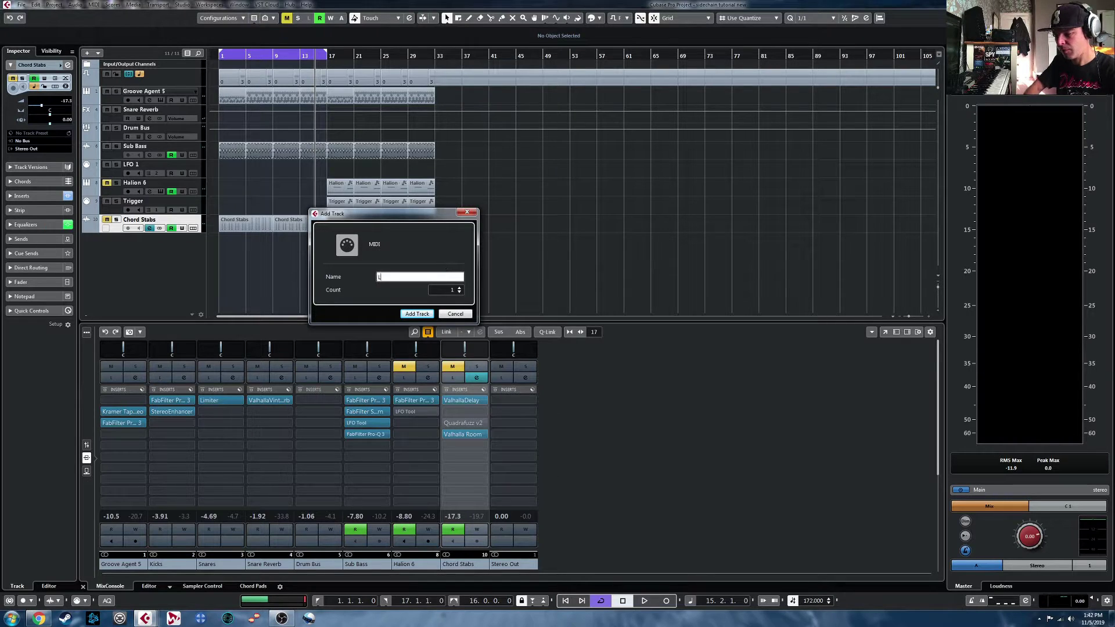
{"action": "type", "text": "LFO 2"}
{"action": "key", "text": "Return"}
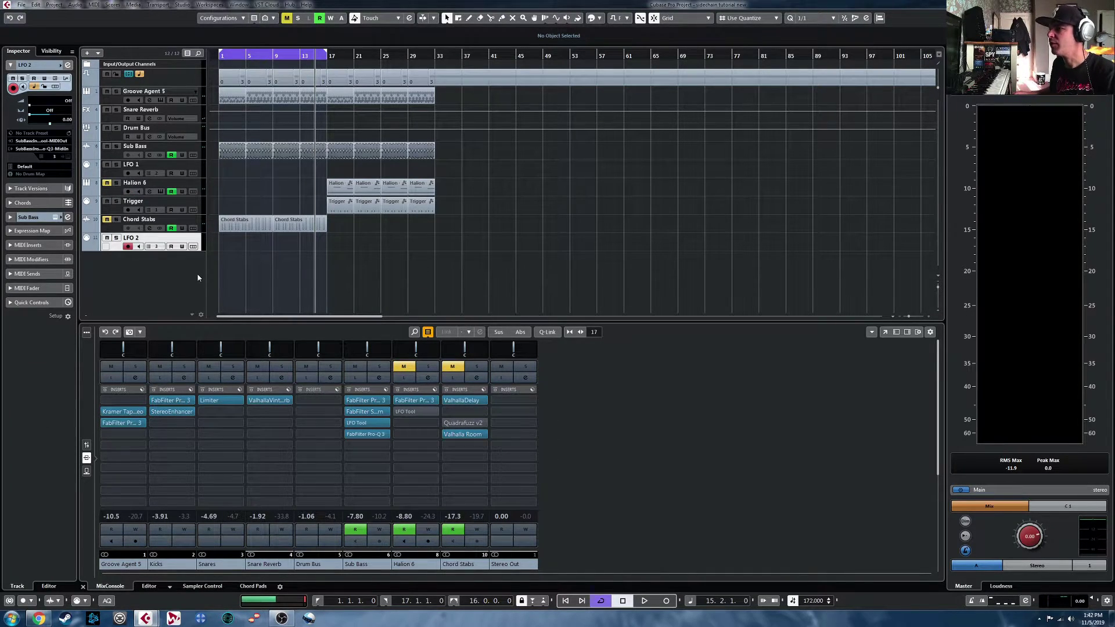
Enable Quadrafuzz v2 on the Chord Stabs channel and load LFO Tool into its second insert slot
{"action": "left_click", "coordinate": [453, 424]}
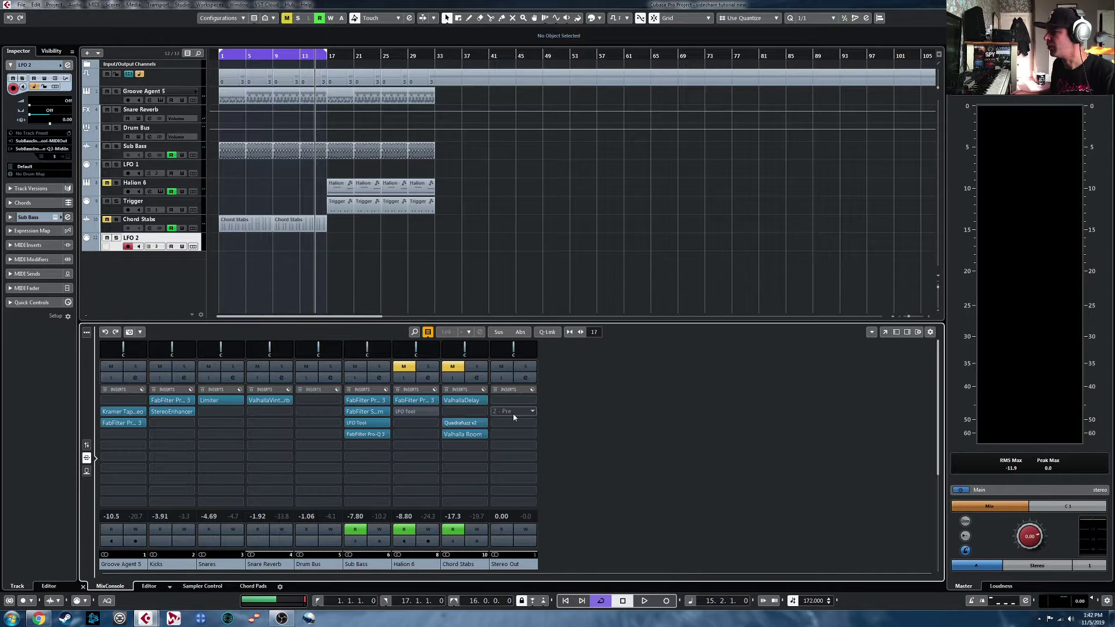
{"action": "left_click", "coordinate": [454, 471]}
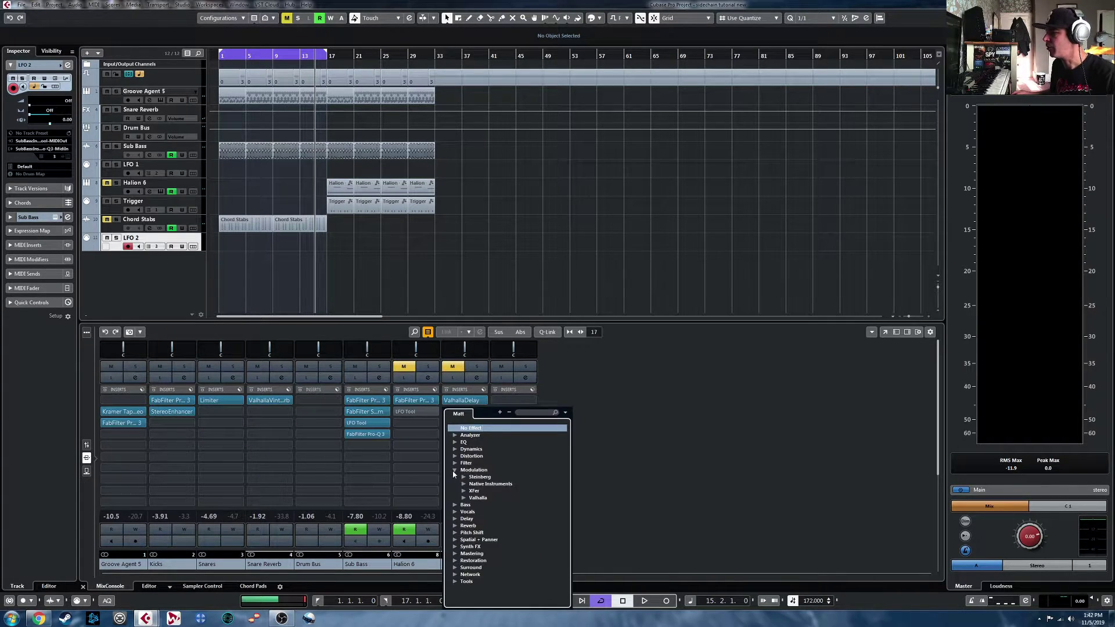
{"action": "left_click", "coordinate": [464, 491]}
{"action": "left_click", "coordinate": [492, 504]}
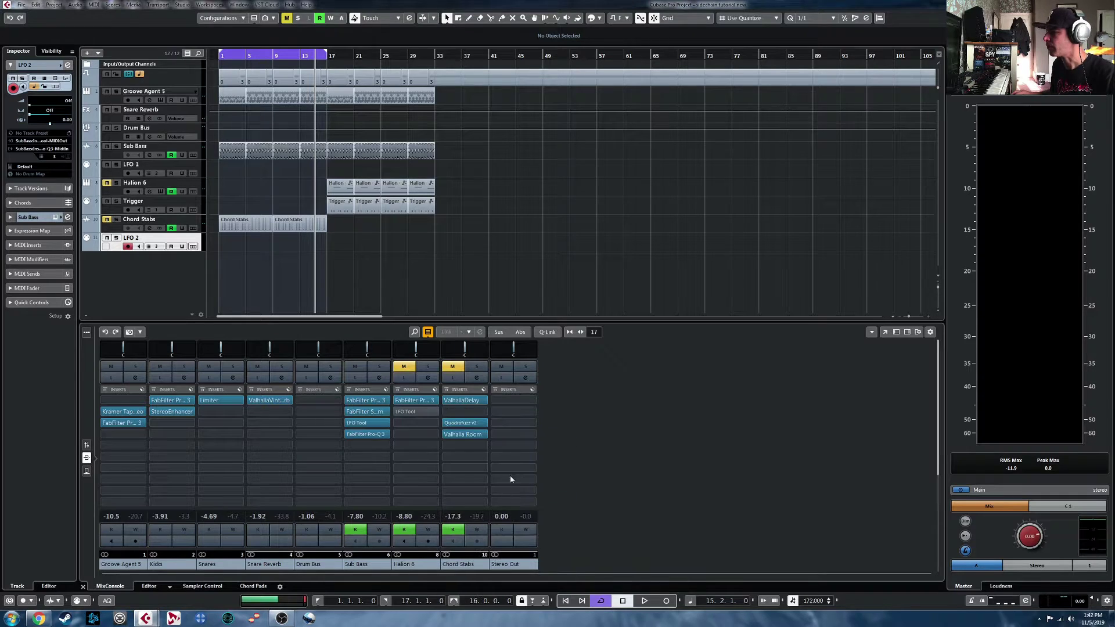
{"action": "left_click", "coordinate": [468, 414]}
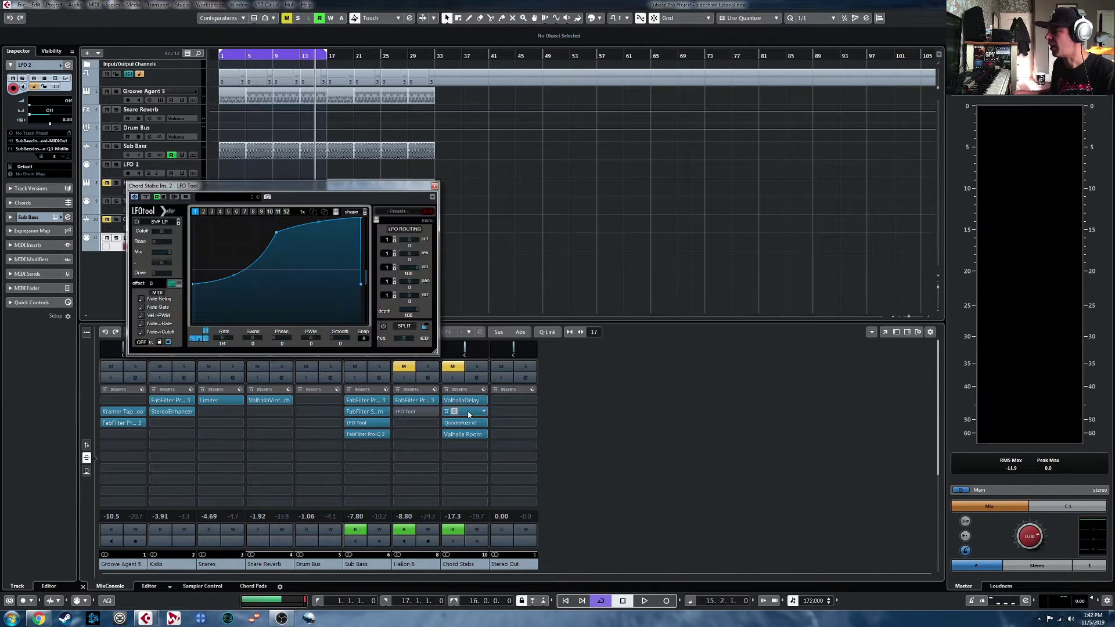
{"action": "left_click", "coordinate": [434, 186]}
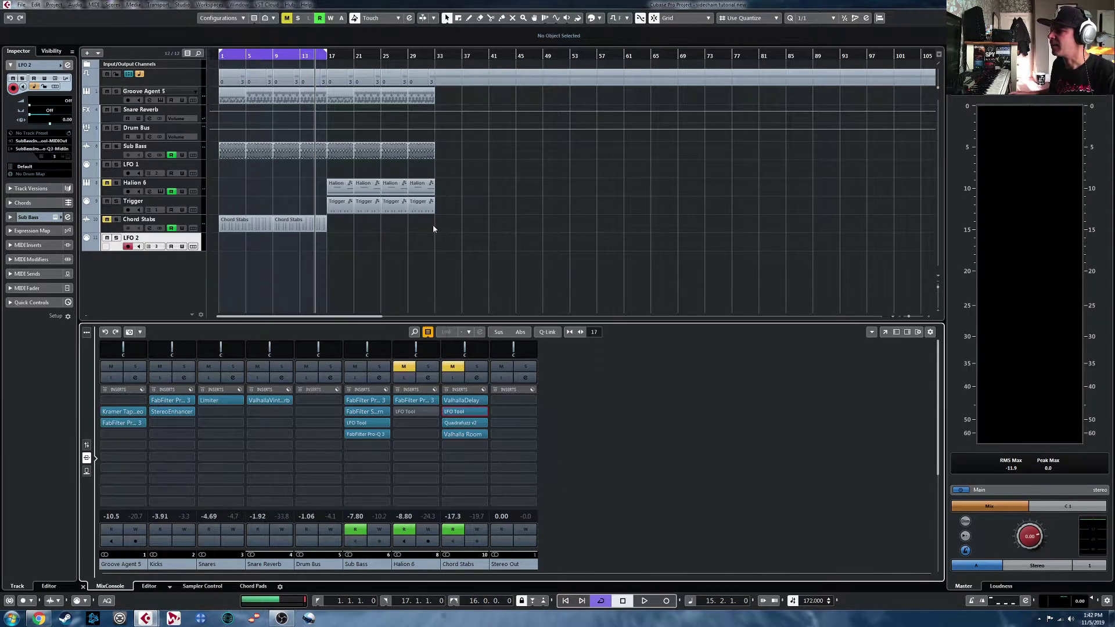
Copy the Sub Bass LFO Tool with its settings onto the second Chord Stabs insert and open the copy
{"action": "left_click", "coordinate": [480, 412]}
{"action": "left_click", "coordinate": [471, 433]}
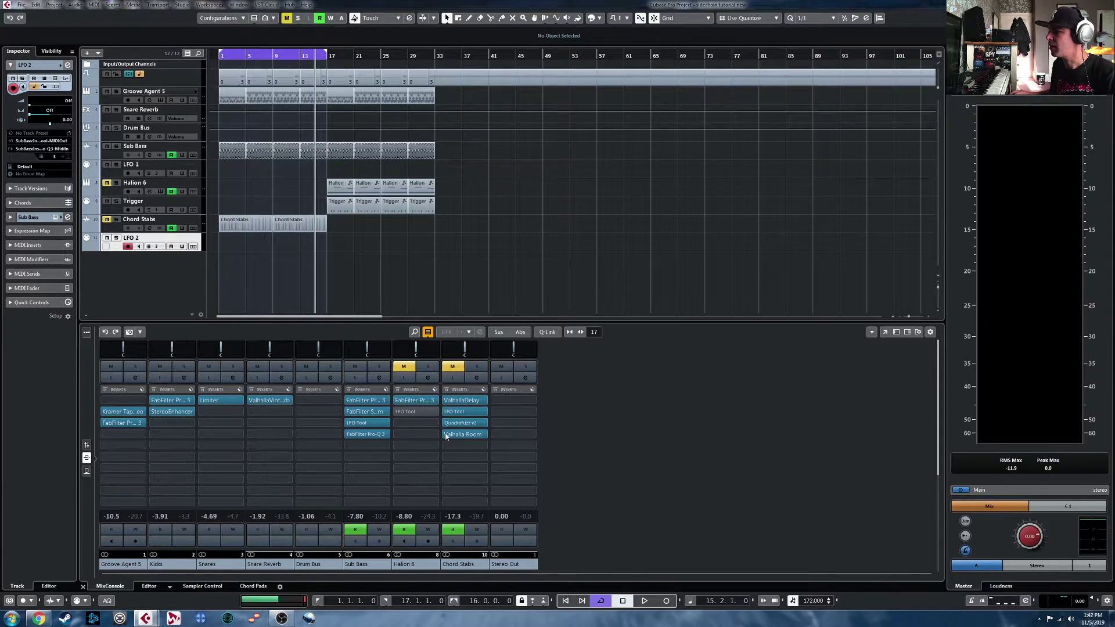
{"action": "left_click_drag", "start_coordinate": [364, 424], "coordinate": [462, 412]}
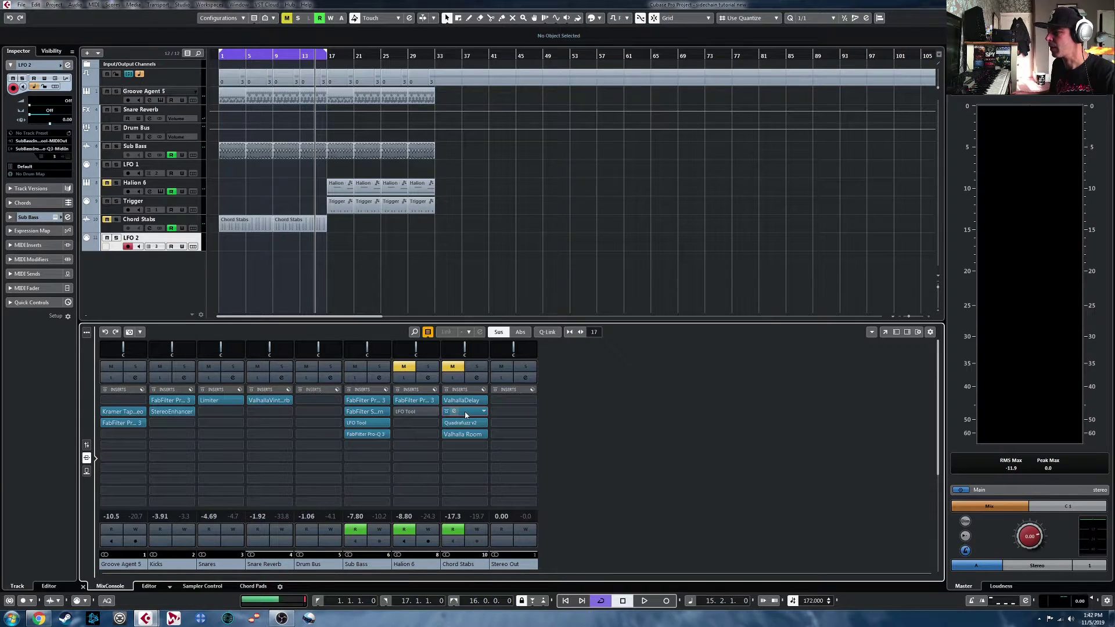
{"action": "left_click", "coordinate": [465, 413]}
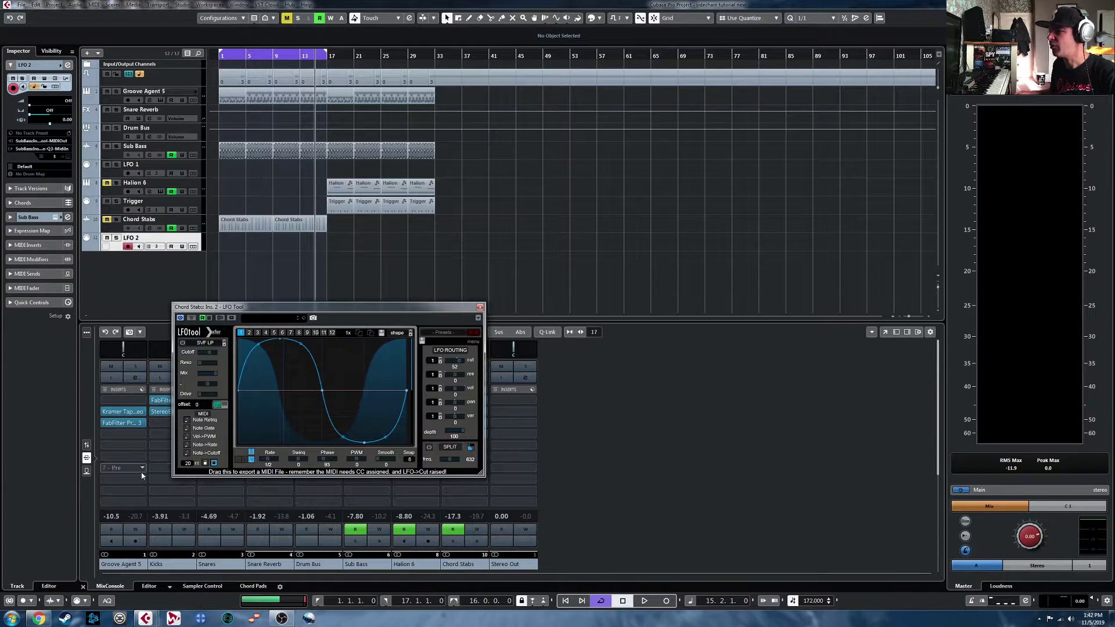
Set the Chord Stabs LFO Tool to MIDI CC 21 with phase 0, and enable Note Retrig
{"action": "left_click_drag", "start_coordinate": [191, 463], "coordinate": [192, 462]}
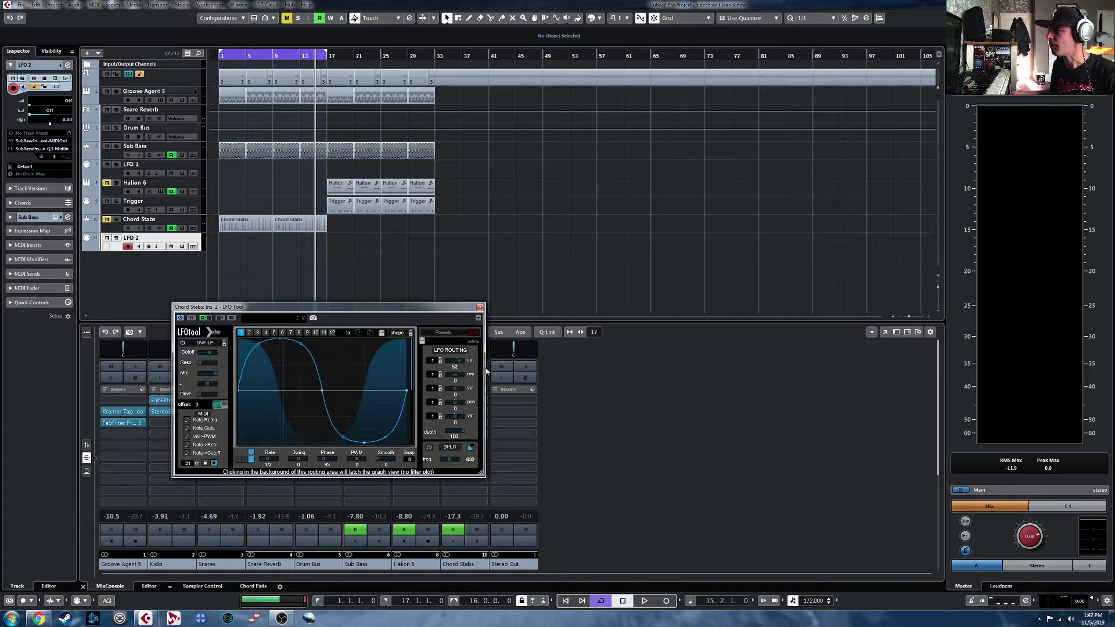
{"action": "left_click_drag", "start_coordinate": [325, 459], "coordinate": [288, 459]}
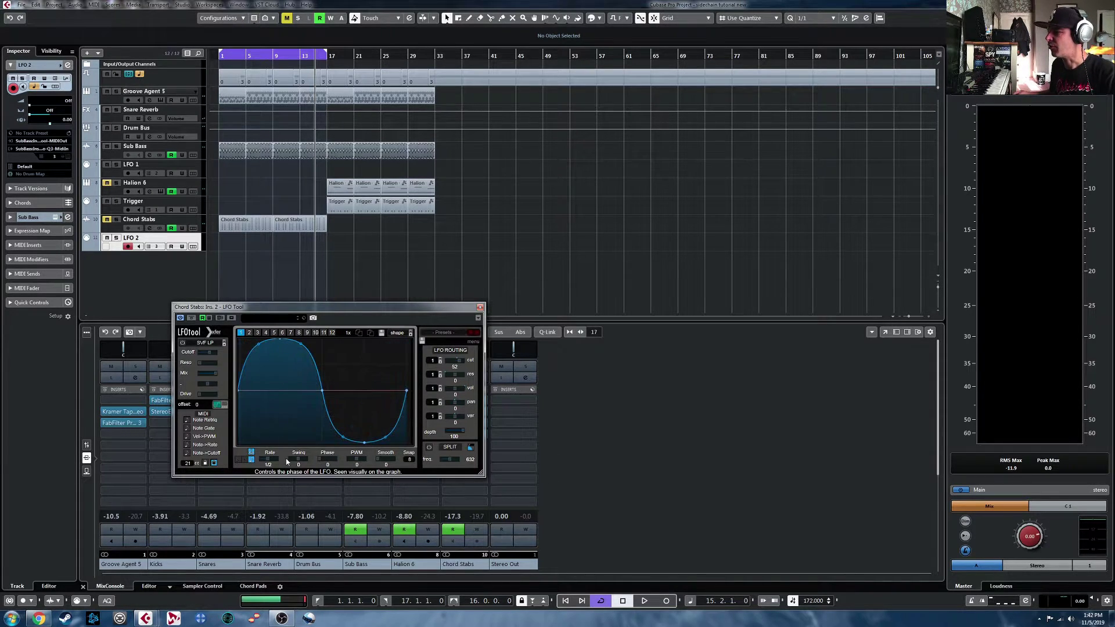
{"action": "left_click", "coordinate": [187, 421]}
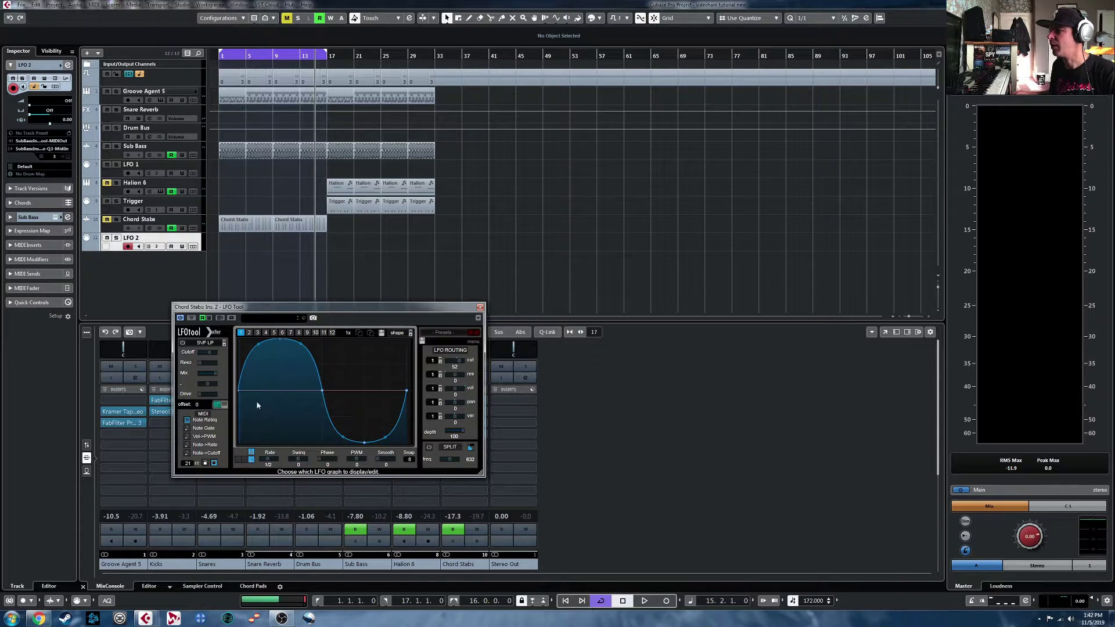
{"action": "left_click", "coordinate": [480, 309]}
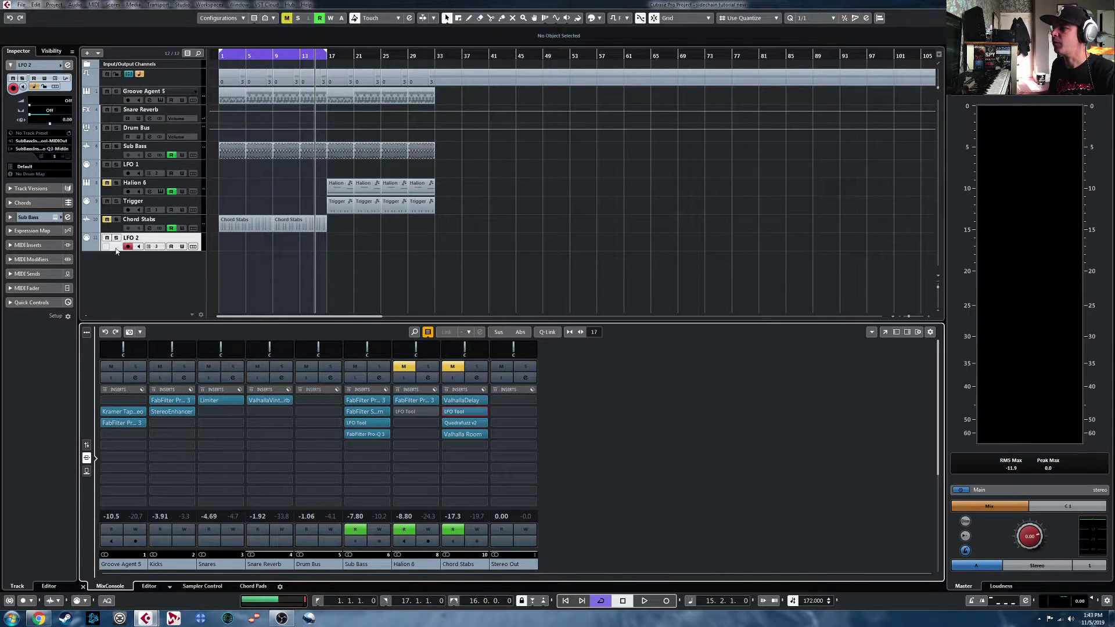
Set the LFO 2 track's MIDI input to the Chord Stabs LFO Tool MIDI Out and its output to LoopMIDI on channel 1
{"action": "left_click", "coordinate": [40, 149]}
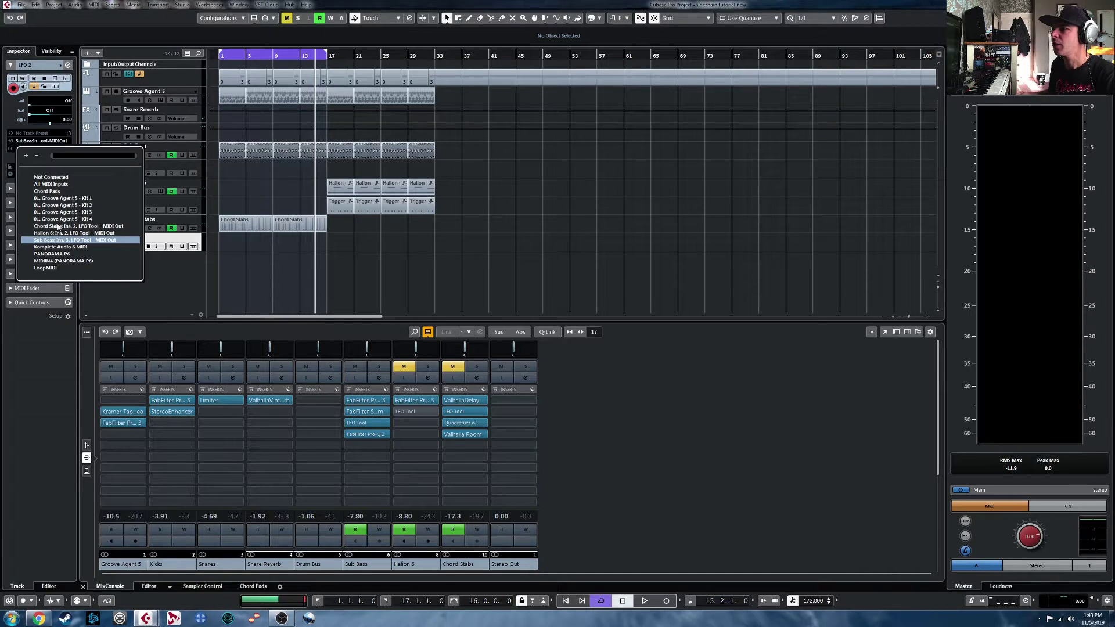
{"action": "left_click", "coordinate": [96, 226]}
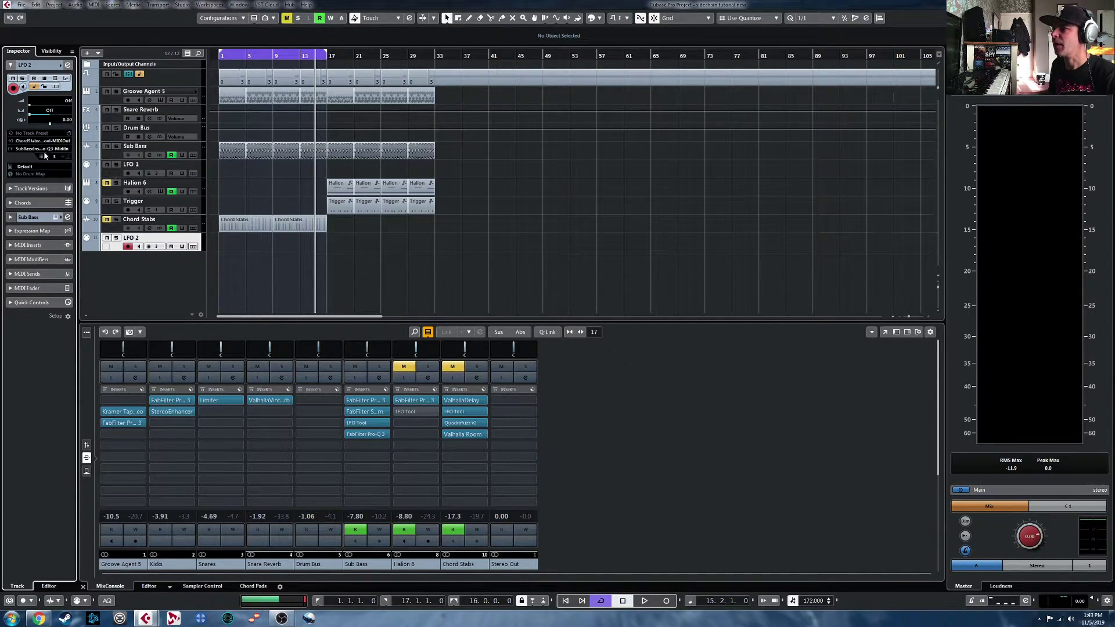
{"action": "left_click", "coordinate": [41, 151]}
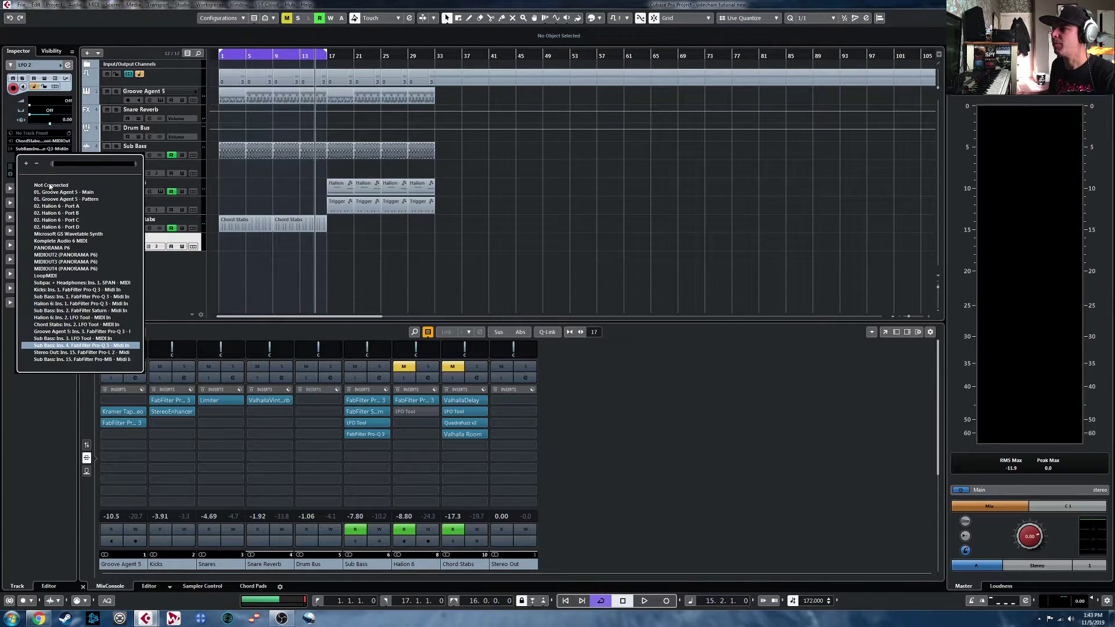
{"action": "left_click", "coordinate": [46, 276]}
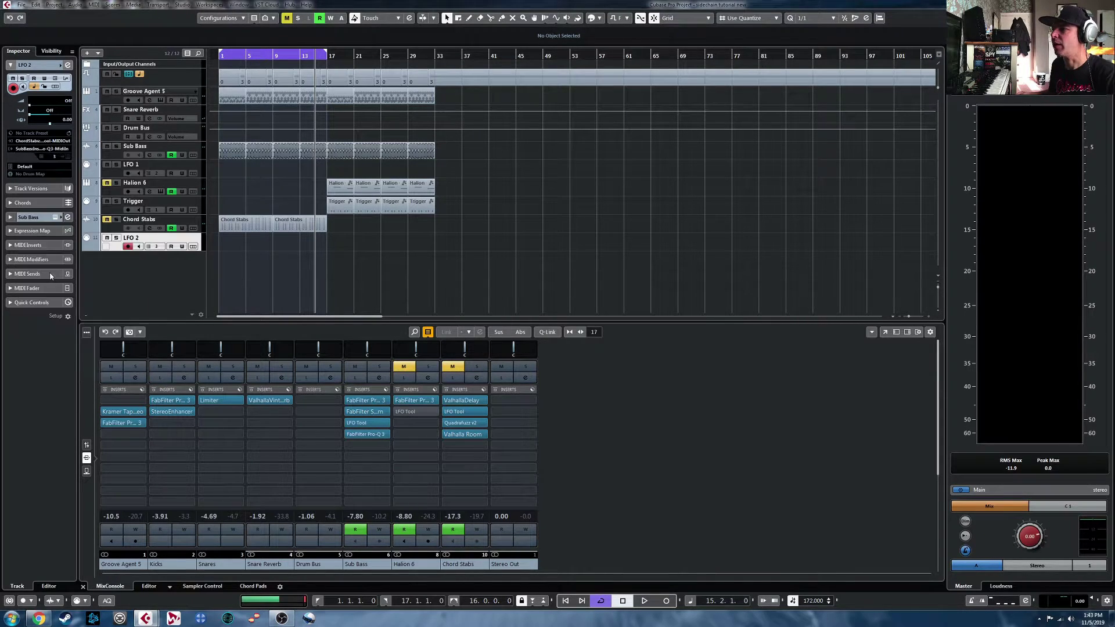
{"action": "left_click", "coordinate": [54, 157]}
{"action": "left_click", "coordinate": [63, 176]}
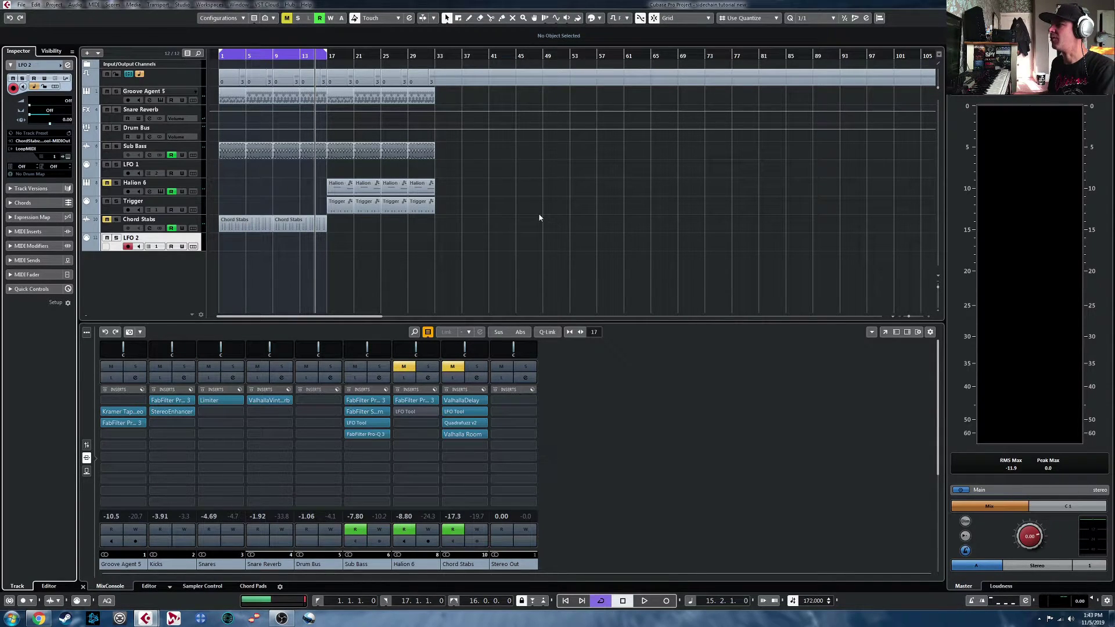
Add a Generic Remote device in Studio Setup, naming its first control LFO 2 and giving it address 21
{"action": "key", "text": "shift+F4"}
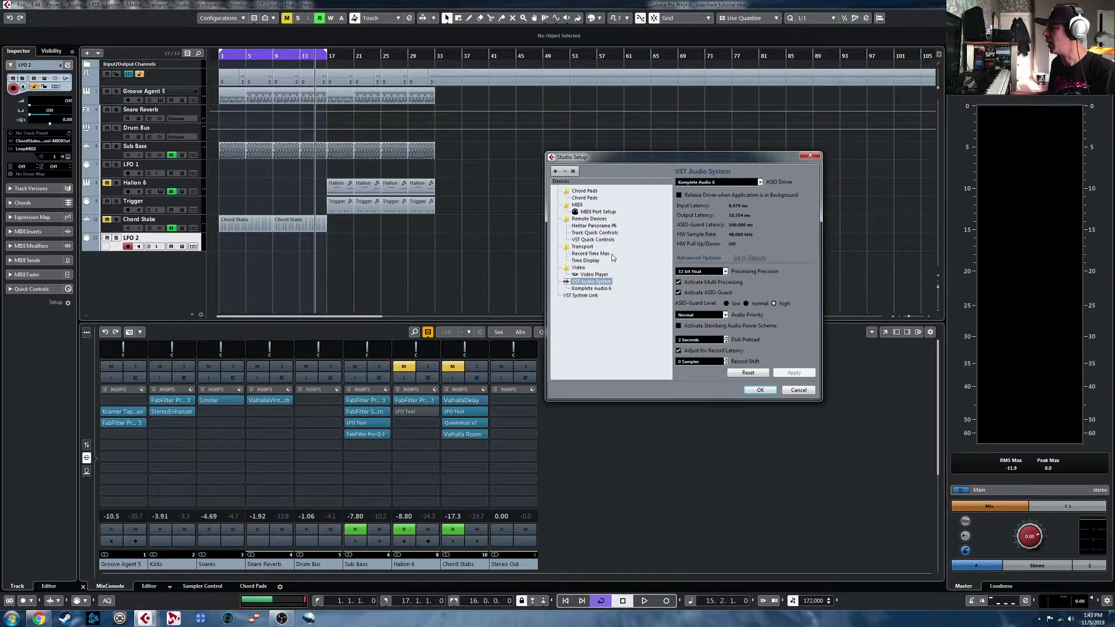
{"action": "left_click", "coordinate": [590, 220]}
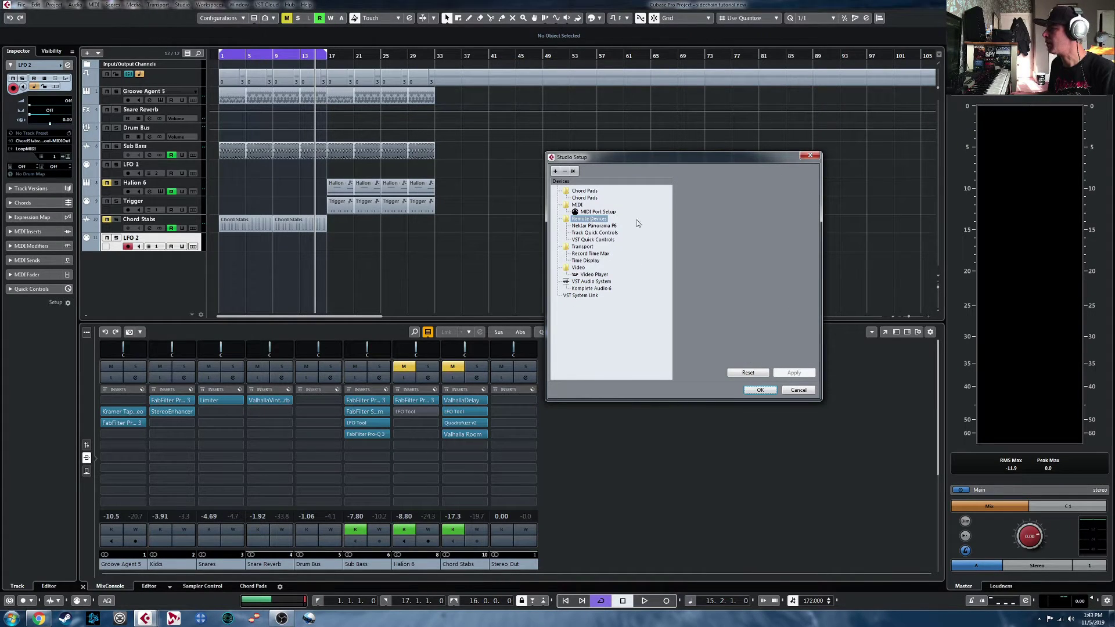
{"action": "left_click", "coordinate": [555, 170]}
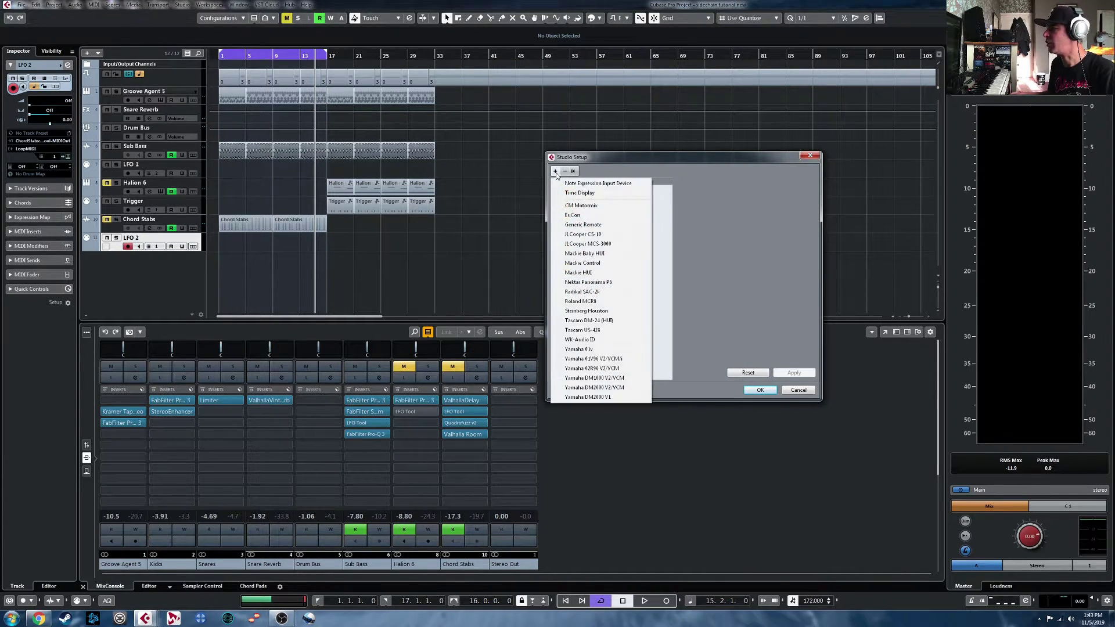
{"action": "left_click", "coordinate": [588, 225]}
{"action": "left_click", "coordinate": [688, 212]}
{"action": "type", "text": "LFO 2"}
{"action": "key", "text": "Return"}
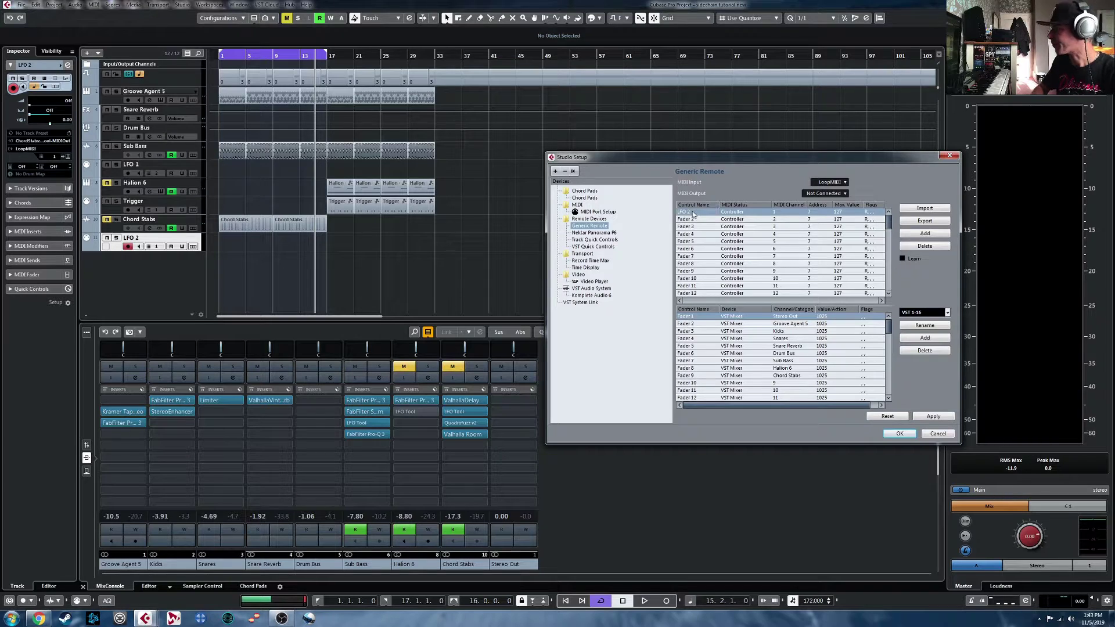
{"action": "left_click", "coordinate": [815, 211]}
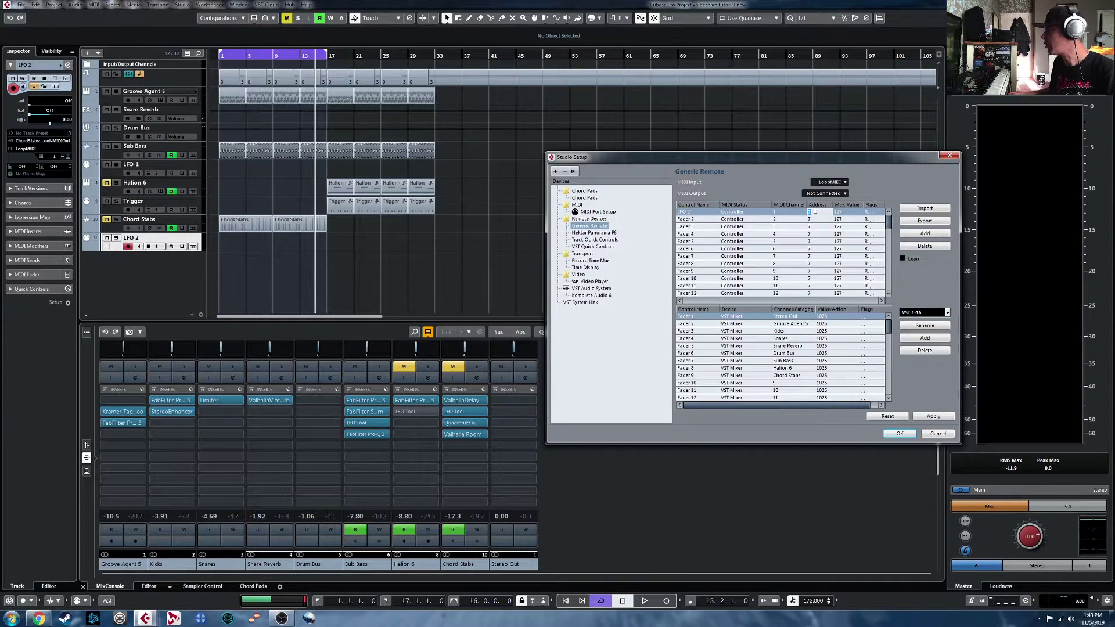
{"action": "key", "text": "Return"}
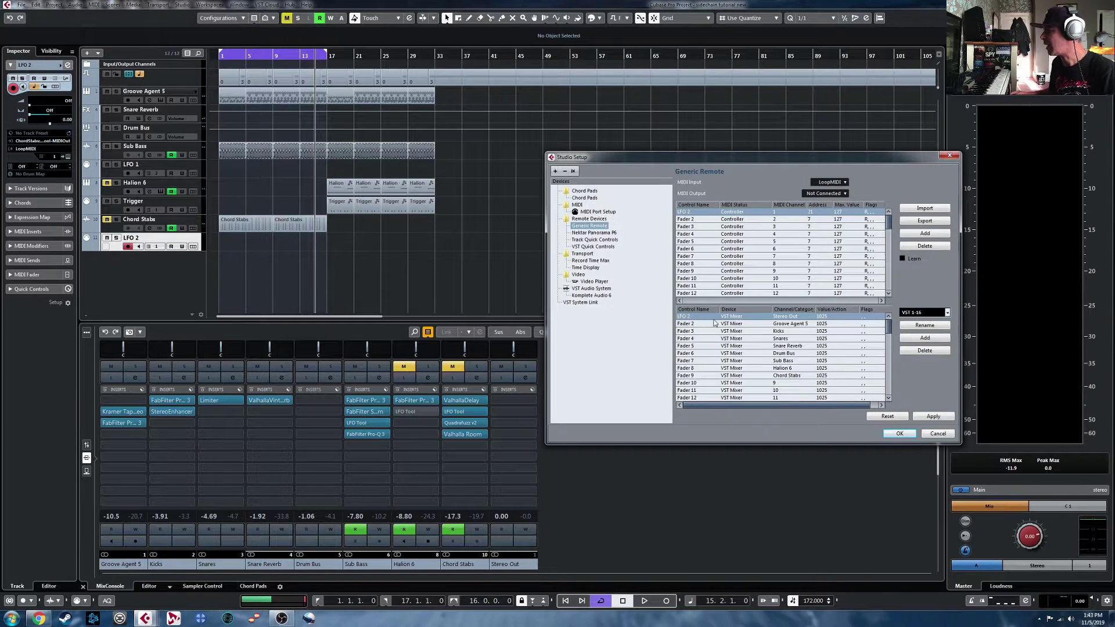
Map the LFO 2 remote control to Mixer, Chord Stabs and a band 3 parameter of the Quadrafuzz v2 insert, and save the device setup
{"action": "left_click", "coordinate": [732, 316]}
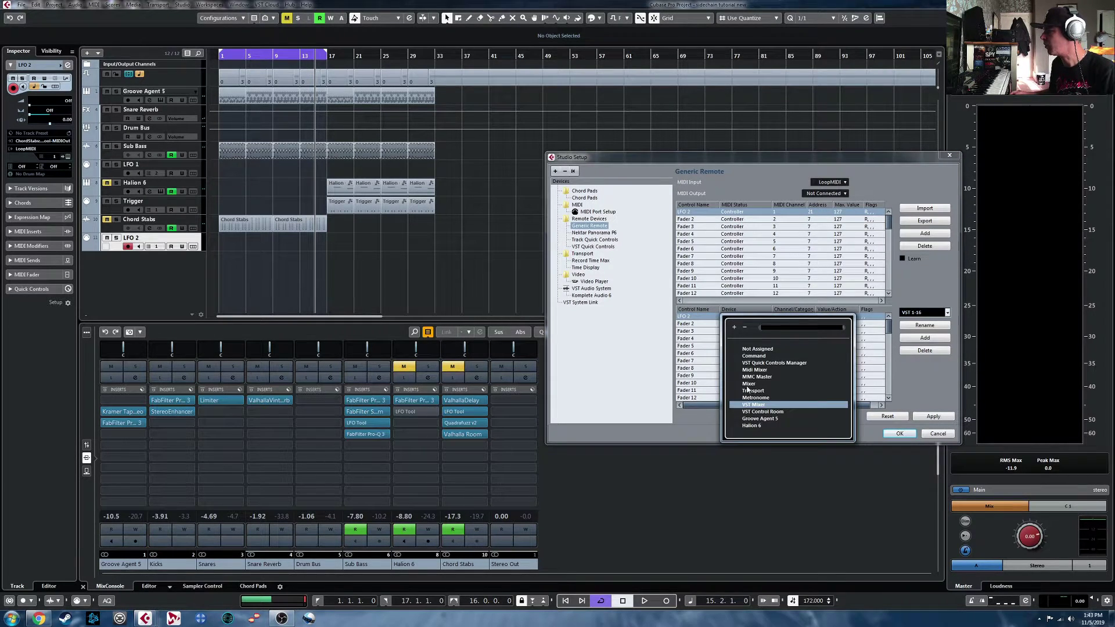
{"action": "left_click", "coordinate": [748, 385]}
{"action": "left_click", "coordinate": [793, 318]}
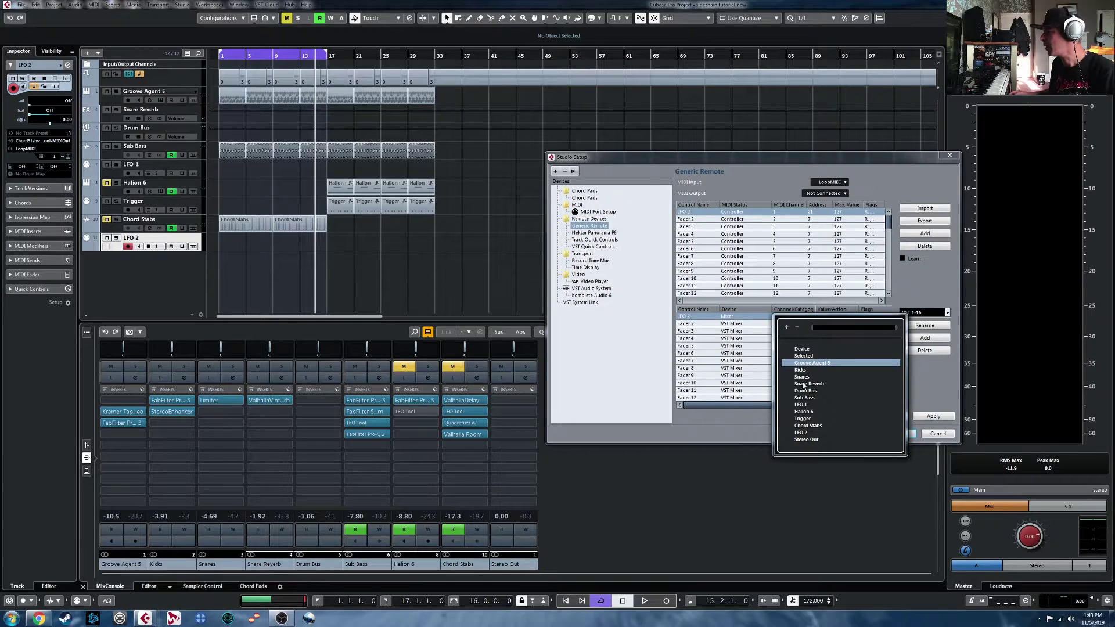
{"action": "left_click", "coordinate": [807, 426]}
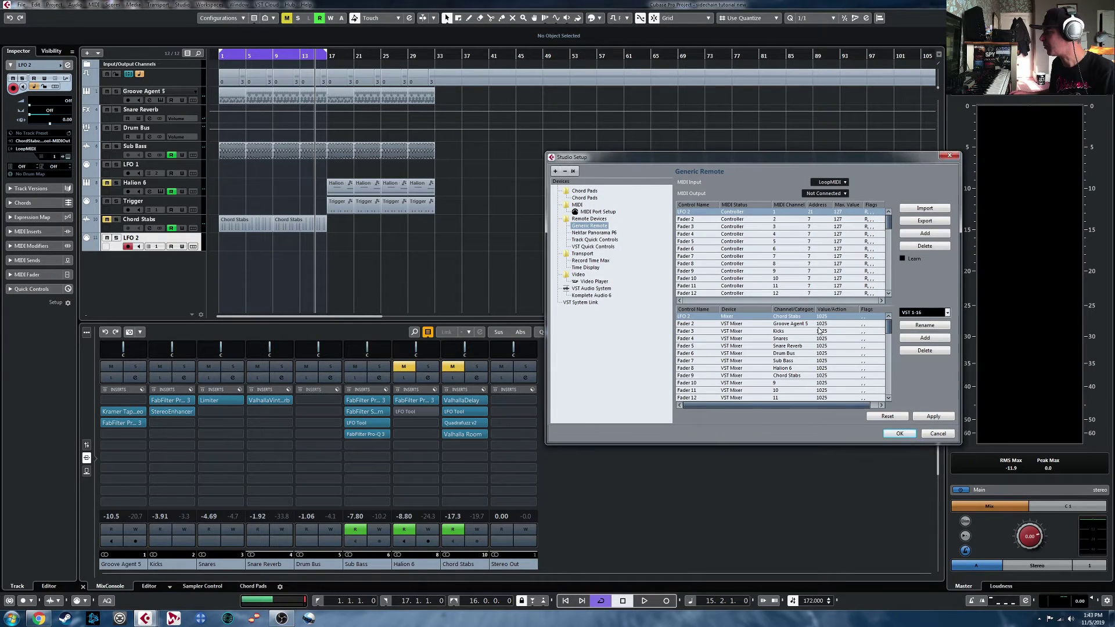
{"action": "left_click", "coordinate": [828, 318]}
{"action": "left_click", "coordinate": [833, 433]}
{"action": "scroll", "coordinate": [880, 416], "scroll_direction": "down", "scroll_amount": 10}
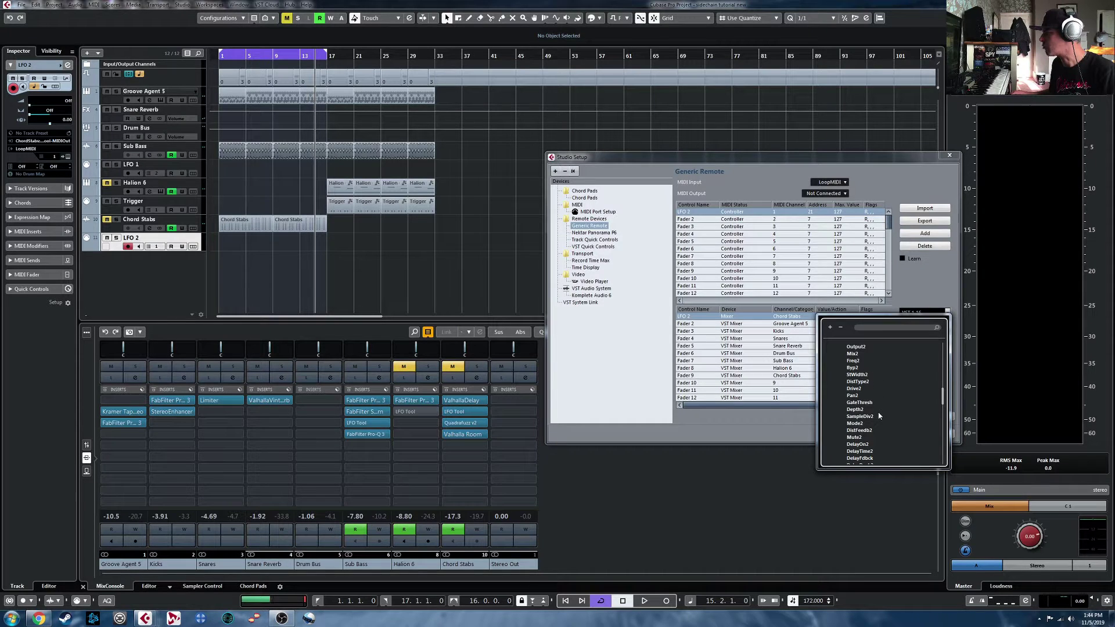
{"action": "scroll", "coordinate": [880, 416], "scroll_direction": "down", "scroll_amount": 5}
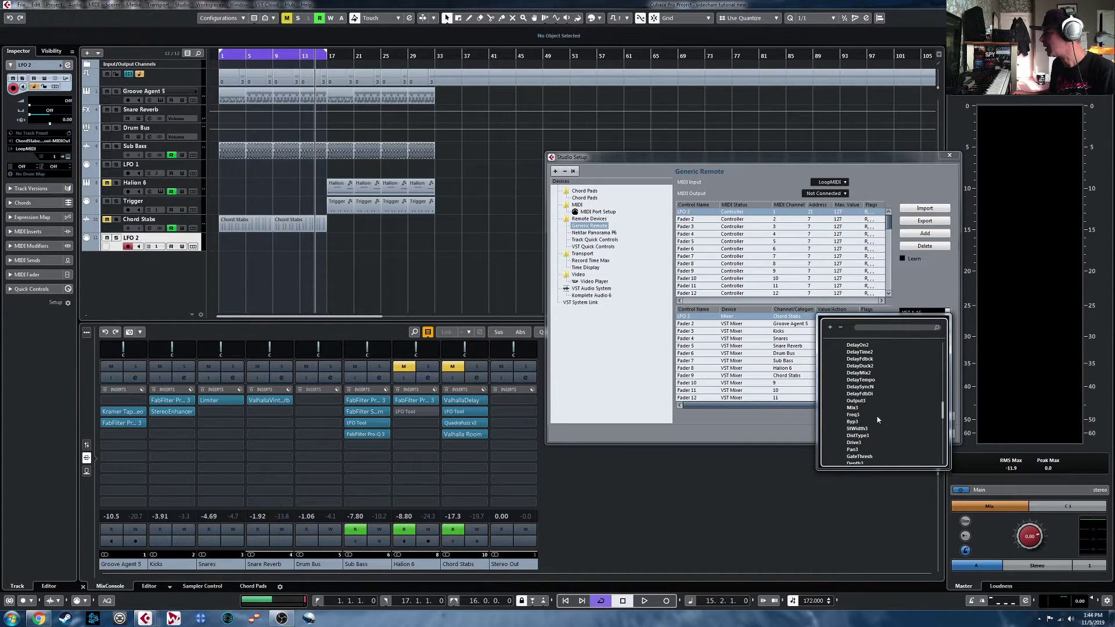
{"action": "left_click", "coordinate": [872, 428]}
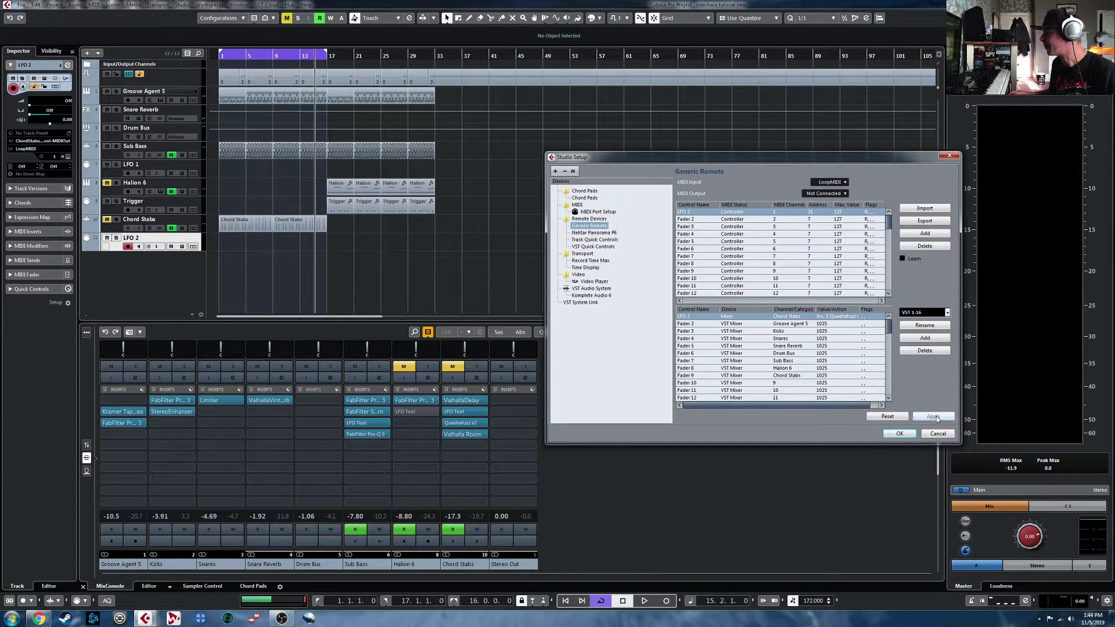
{"action": "left_click", "coordinate": [899, 433]}
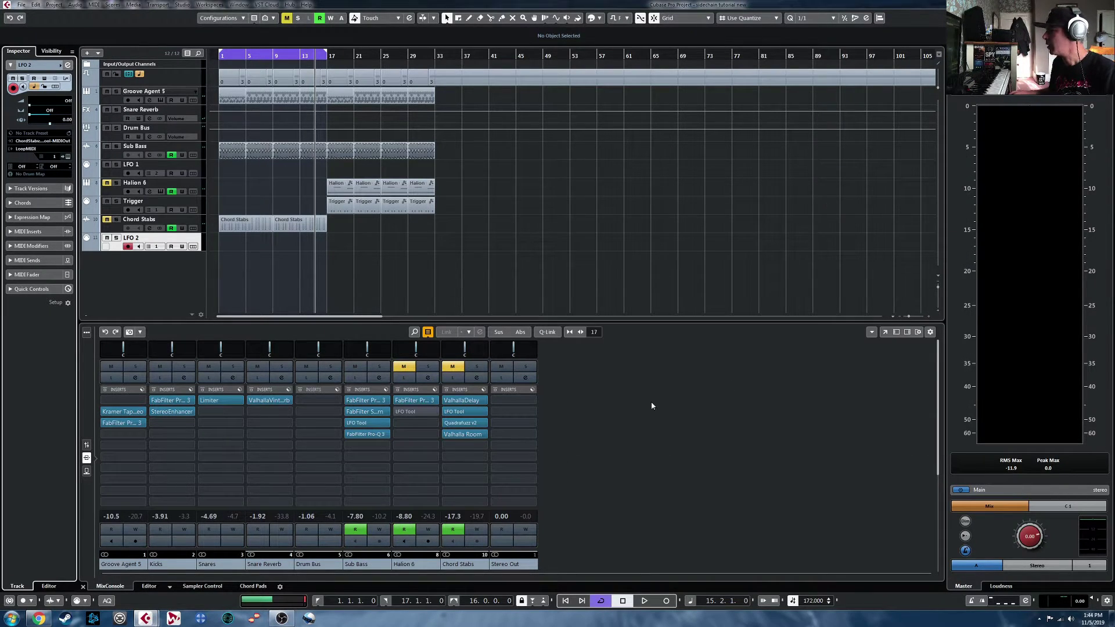
{"action": "key", "text": "shift+F4"}
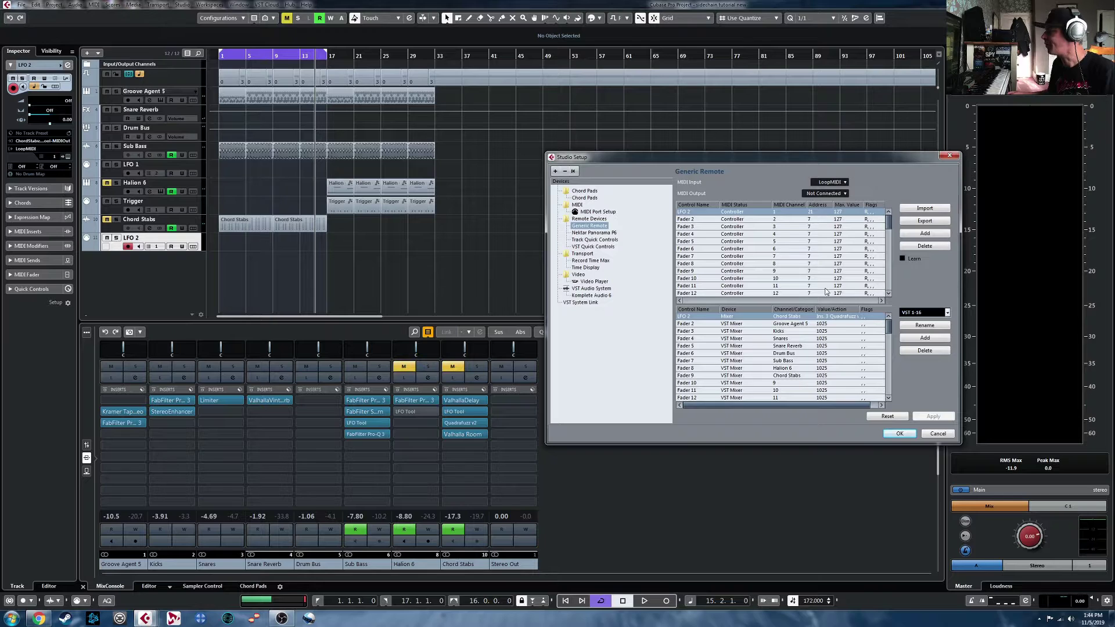
{"action": "left_click", "coordinate": [900, 433]}
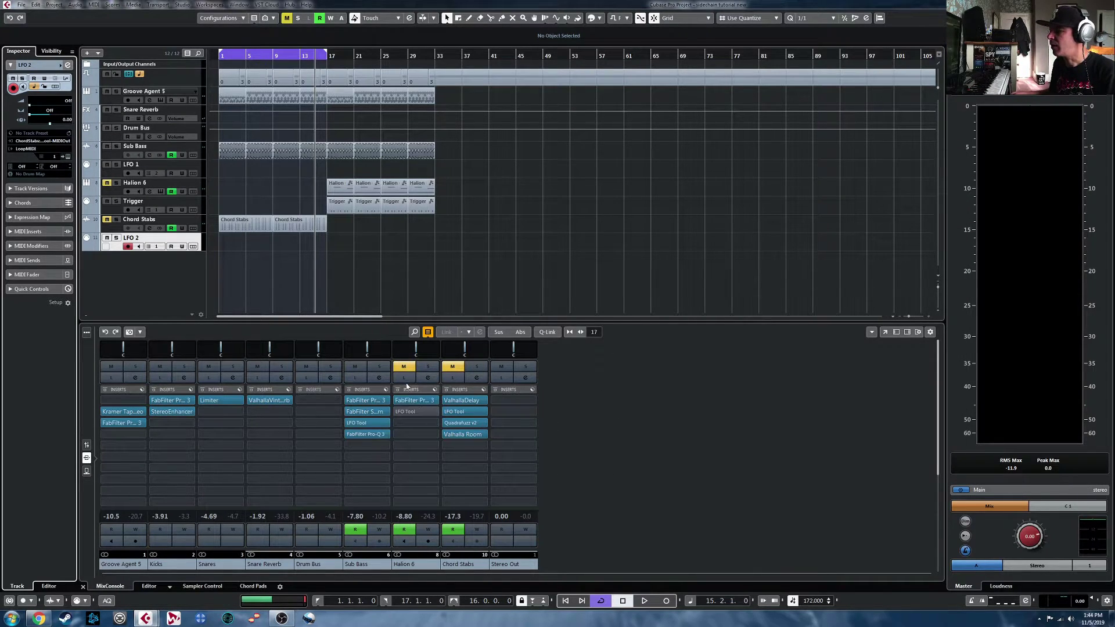
Open Quadrafuzz v2 on Chord Stabs and disable bands 1, 2 and 4, leaving only band 3 active
{"action": "left_click", "coordinate": [471, 426]}
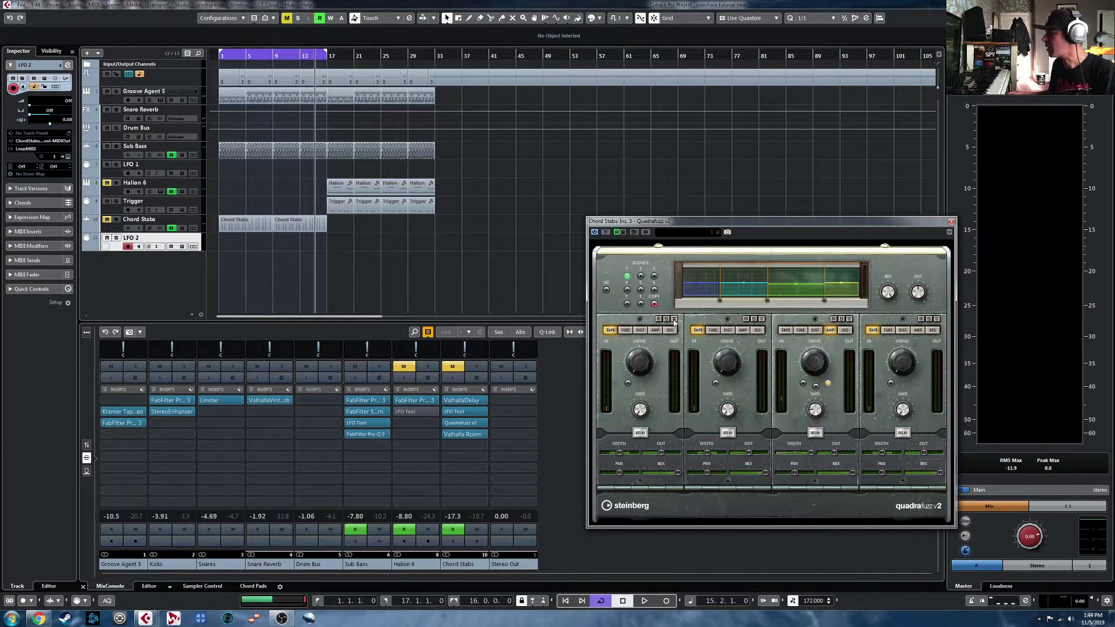
{"action": "left_click", "coordinate": [674, 320]}
{"action": "left_click", "coordinate": [761, 320]}
{"action": "left_click", "coordinate": [936, 319]}
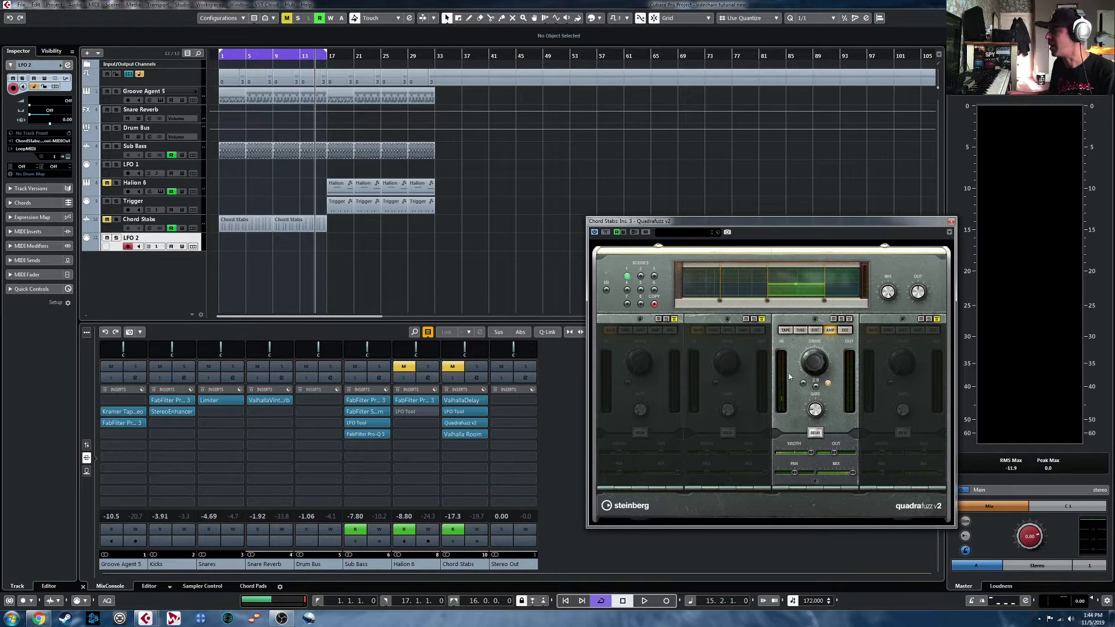
Set the rate of the Chord Stabs LFO Tool to 2 bar and close the plug-in
{"action": "left_click", "coordinate": [454, 411]}
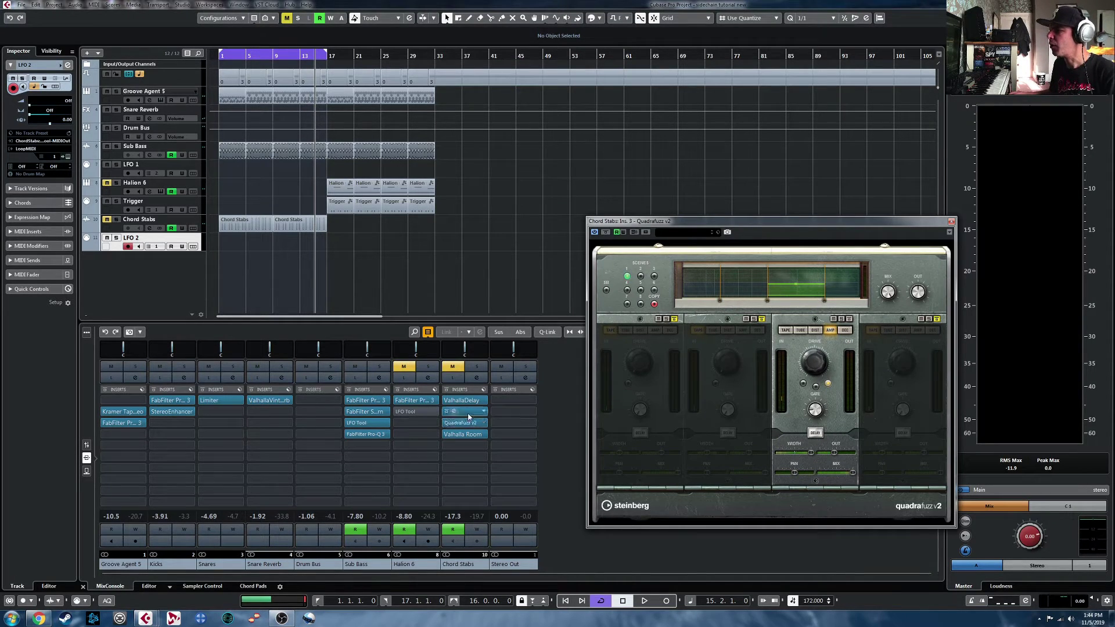
{"action": "left_click_drag", "start_coordinate": [268, 460], "coordinate": [255, 462]}
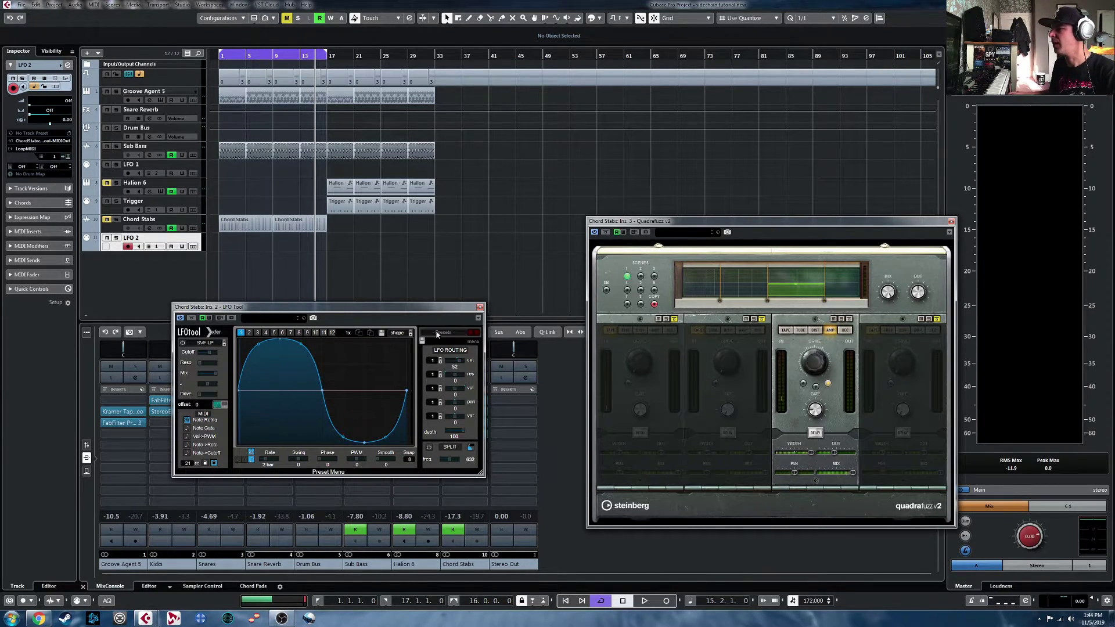
{"action": "left_click", "coordinate": [480, 308]}
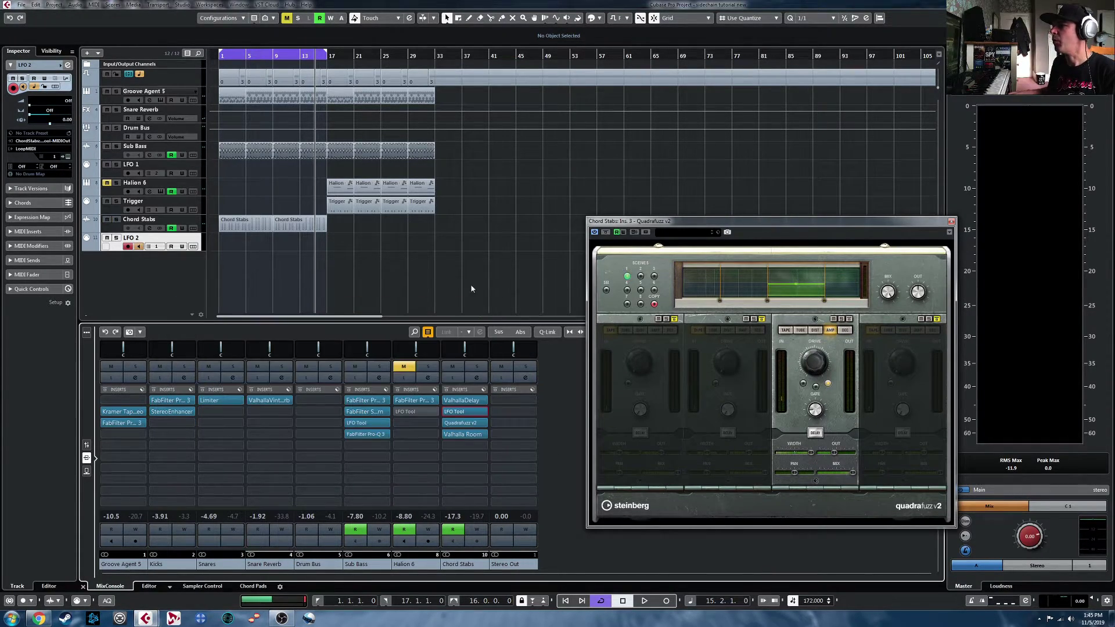
Add a MIDI track named Trigger below LFO 2 and draw a part on it from bar 9 to bar 17
{"action": "right_click", "coordinate": [153, 262]}
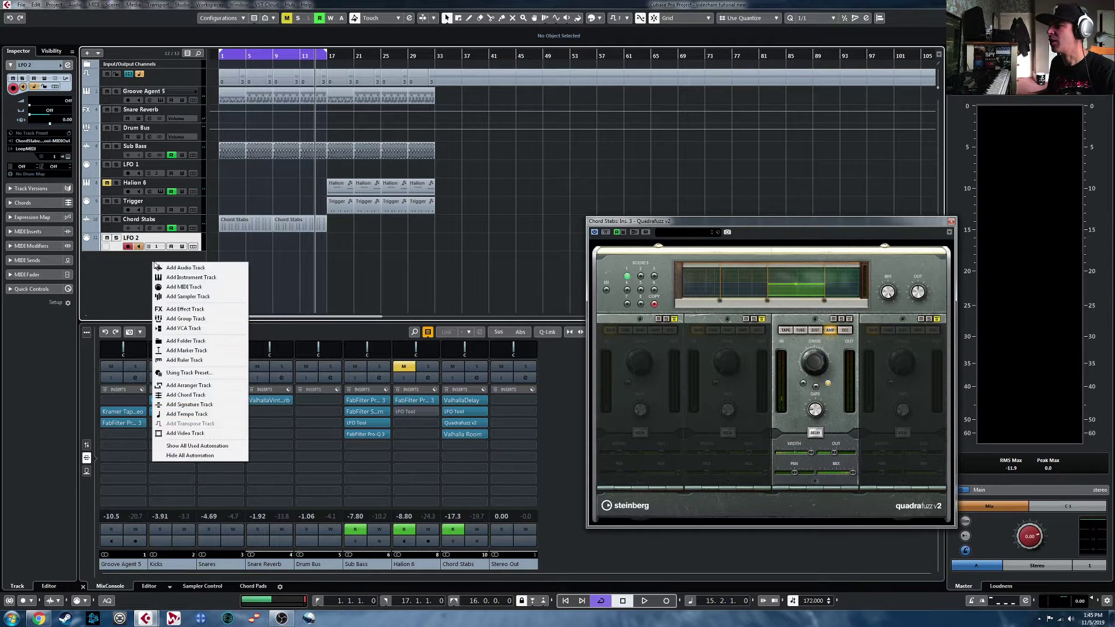
{"action": "left_click", "coordinate": [185, 287]}
{"action": "type", "text": "Trigger"}
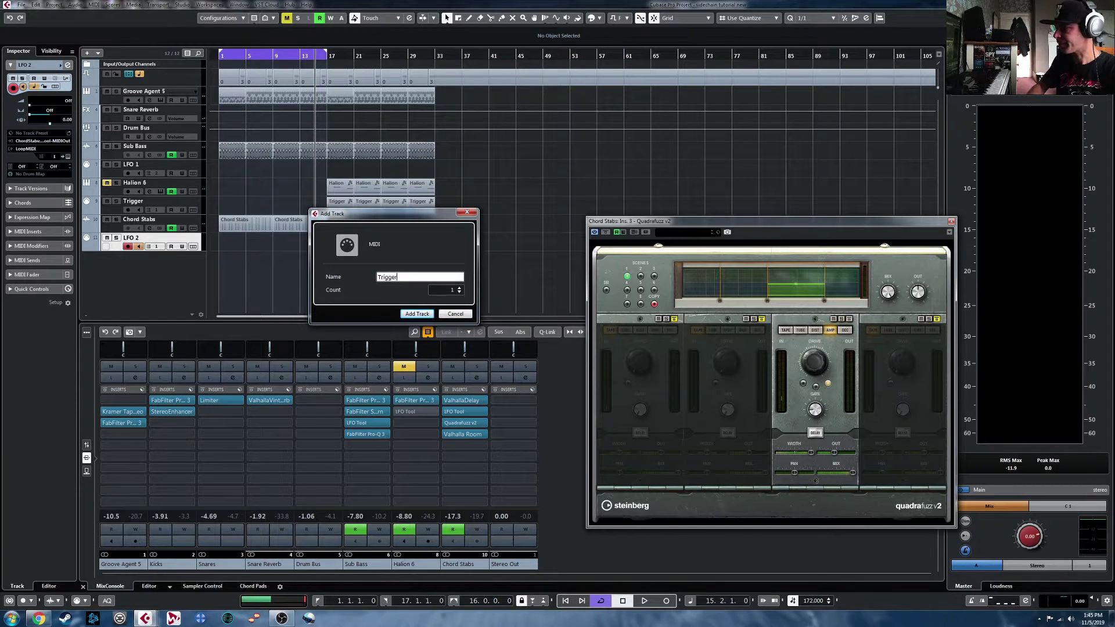
{"action": "left_click", "coordinate": [427, 315]}
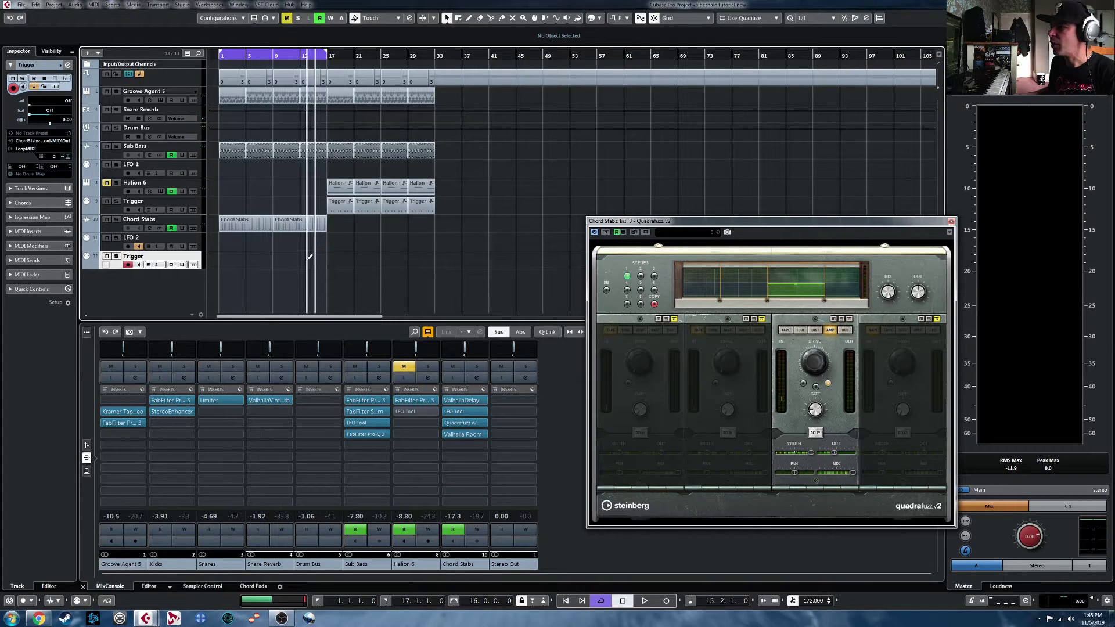
{"action": "mouse_move", "coordinate": [278, 260]}
{"action": "left_mouse_down"}
{"action": "mouse_move", "coordinate": [349, 262]}
{"action": "mouse_move", "coordinate": [313, 263]}
{"action": "left_mouse_up"}
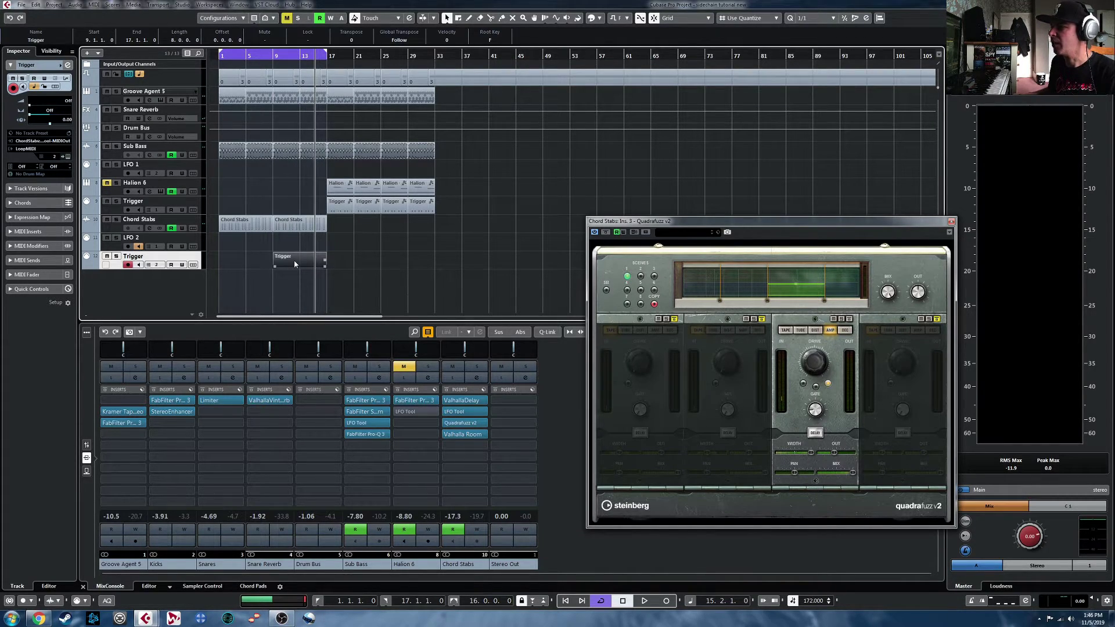
Enter a two-bar note at bar 9 in the new Trigger part and duplicate it three times to fill the part up to bar 17
{"action": "double_click", "coordinate": [295, 263]}
{"action": "left_click", "coordinate": [277, 432]}
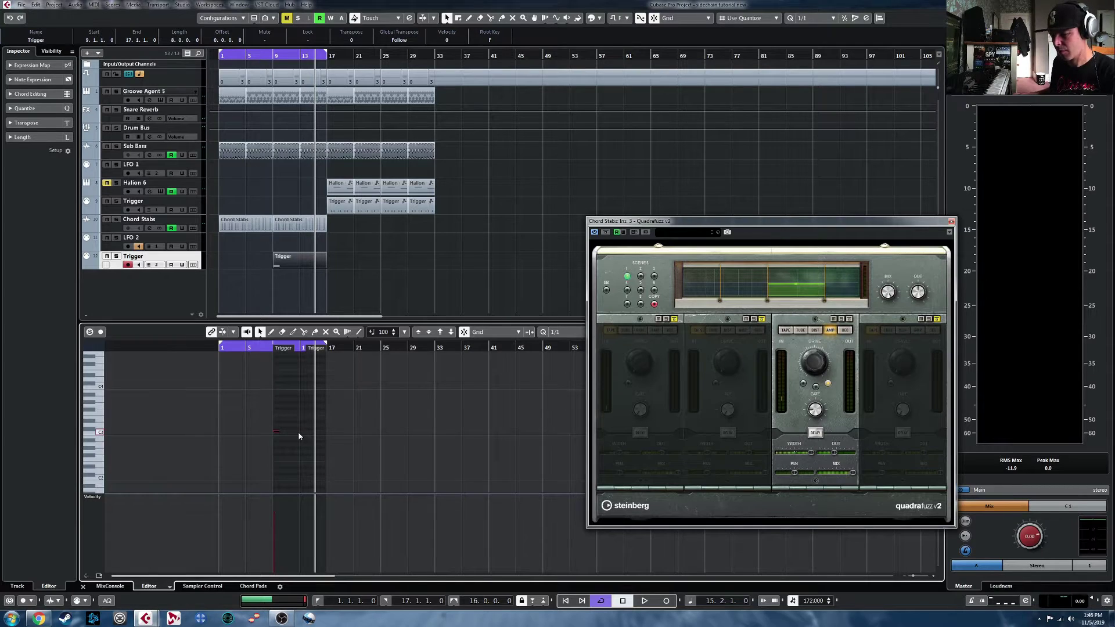
{"action": "key", "text": "h"}
{"action": "key", "text": "h"}
{"action": "key", "text": "h"}
{"action": "key", "text": "h"}
{"action": "key", "text": "h"}
{"action": "key", "text": "h"}
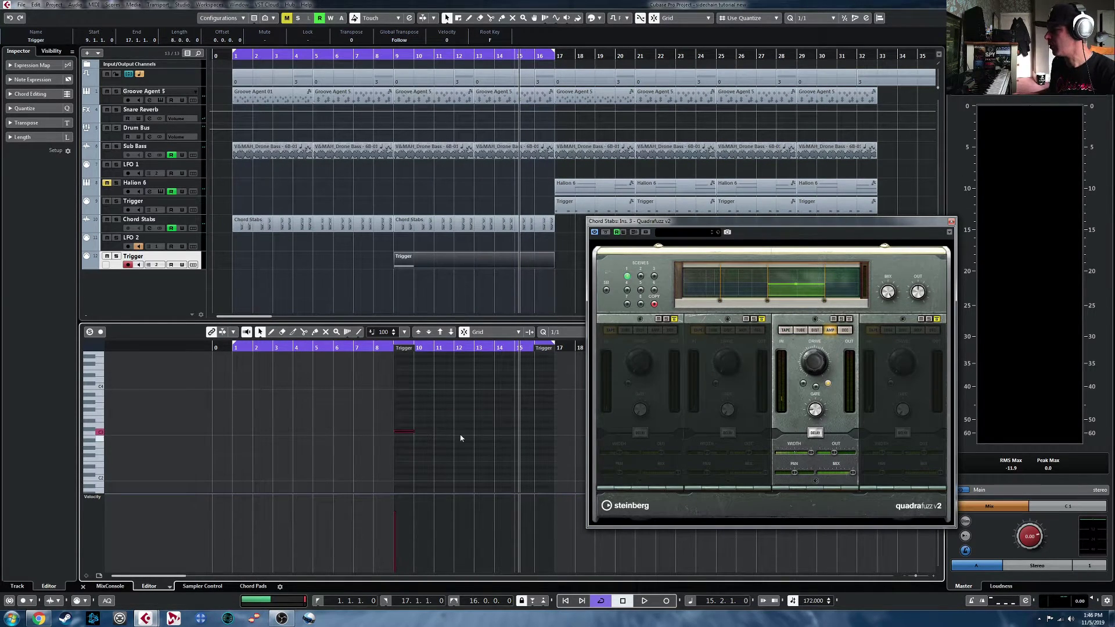
{"action": "left_click_drag", "start_coordinate": [414, 432], "coordinate": [431, 432]}
{"action": "key", "text": "ctrl+d"}
{"action": "key", "text": "ctrl+d"}
{"action": "key", "text": "ctrl+d"}
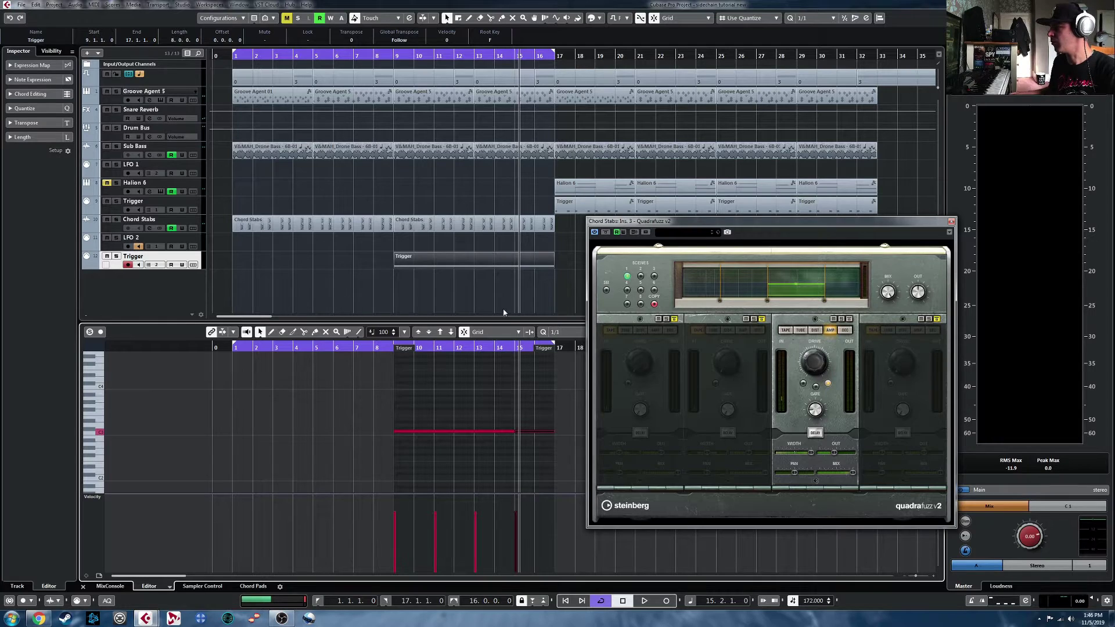
Set the new Trigger track's input to Not Connected and route its output to the Chord Stabs LFO Tool's MIDI In
{"action": "left_click", "coordinate": [120, 265]}
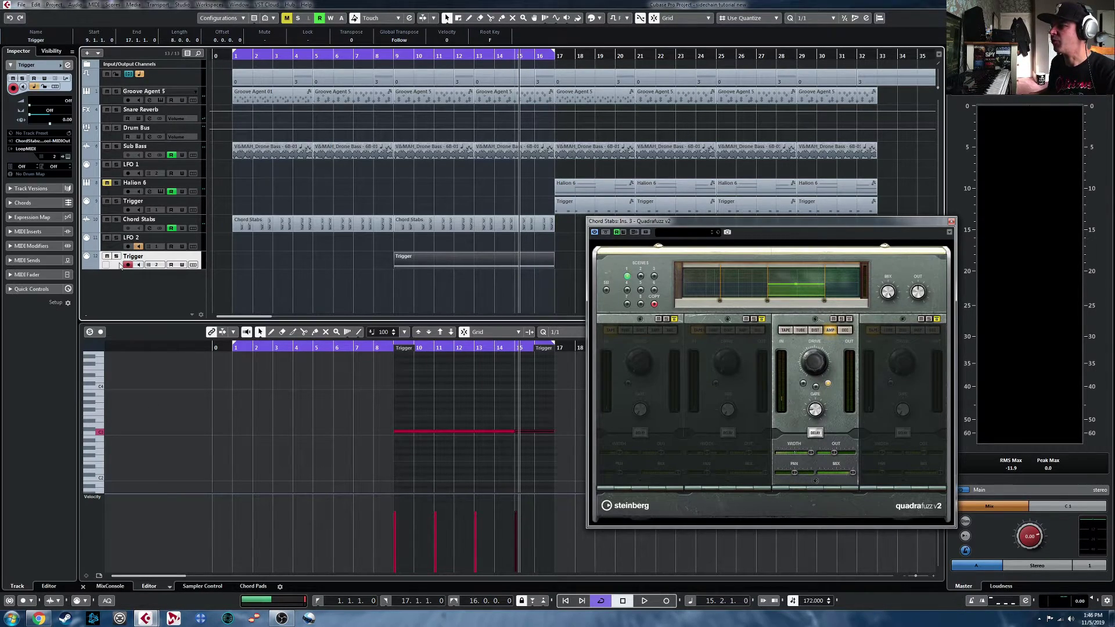
{"action": "left_click", "coordinate": [44, 141]}
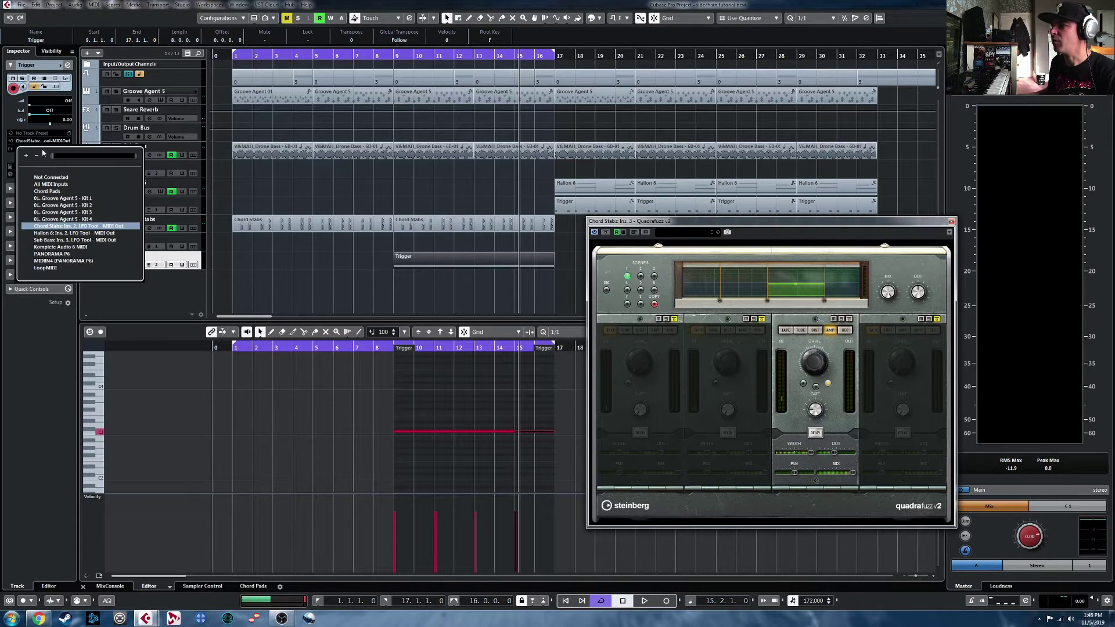
{"action": "left_click", "coordinate": [50, 178]}
{"action": "left_click", "coordinate": [33, 149]}
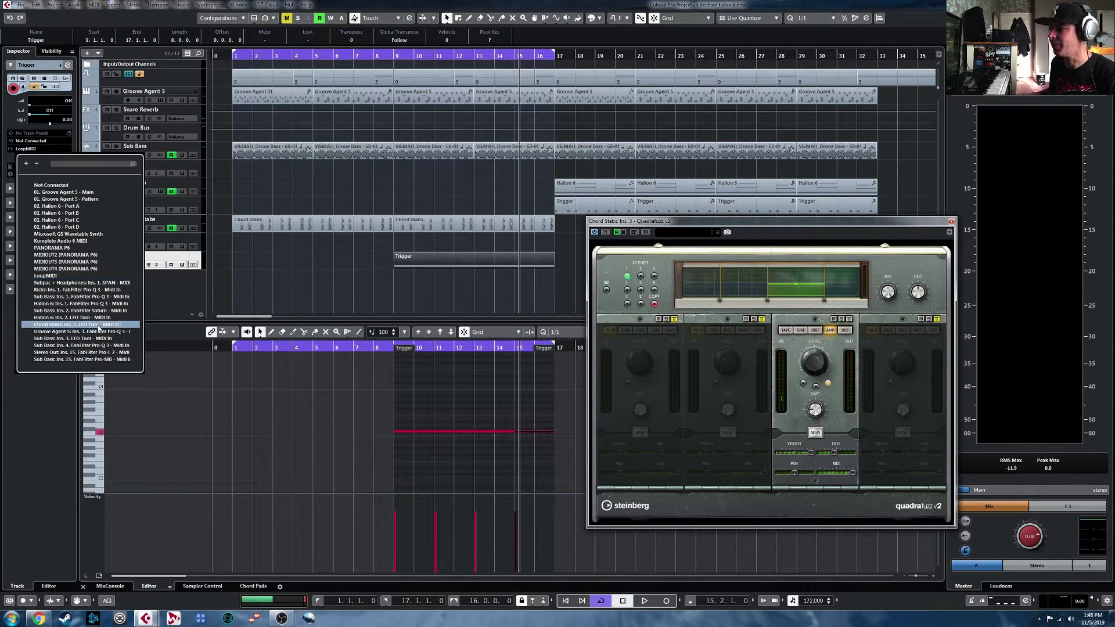
{"action": "left_click", "coordinate": [99, 324]}
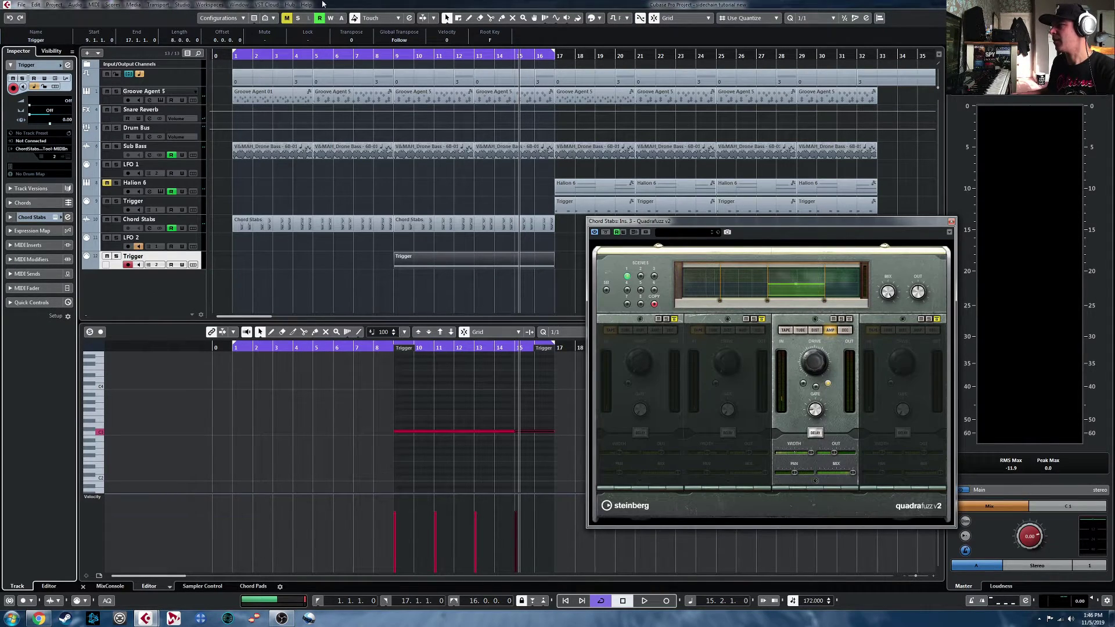
Play the arrangement from the start with the cycle range extended to bar 33, and close the LFO Tool window
{"action": "left_click", "coordinate": [233, 56]}
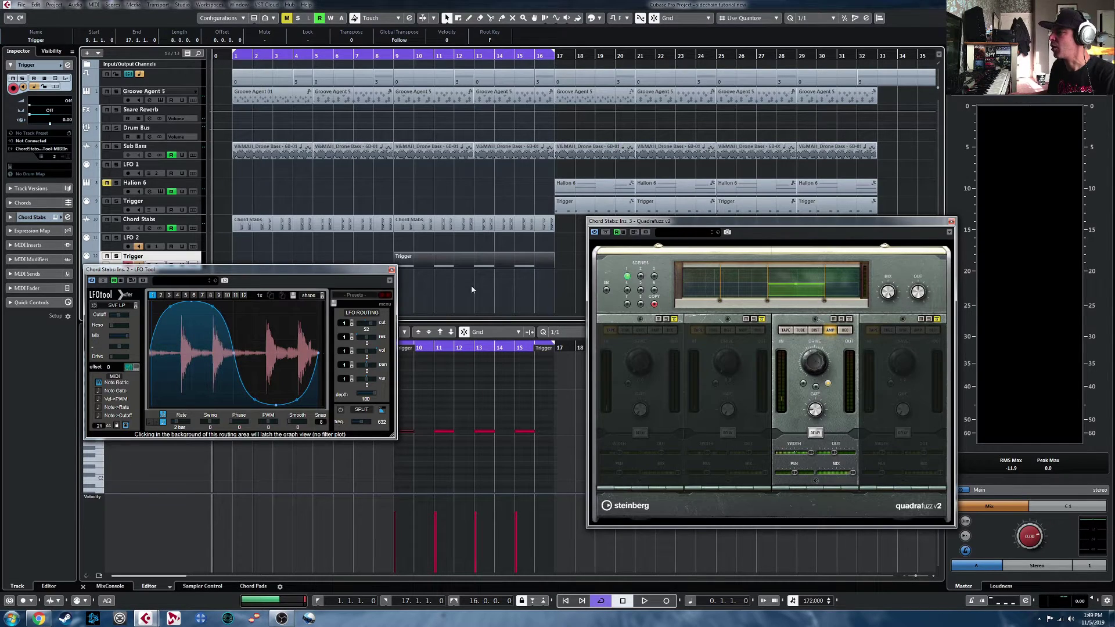
{"action": "key", "text": "space"}
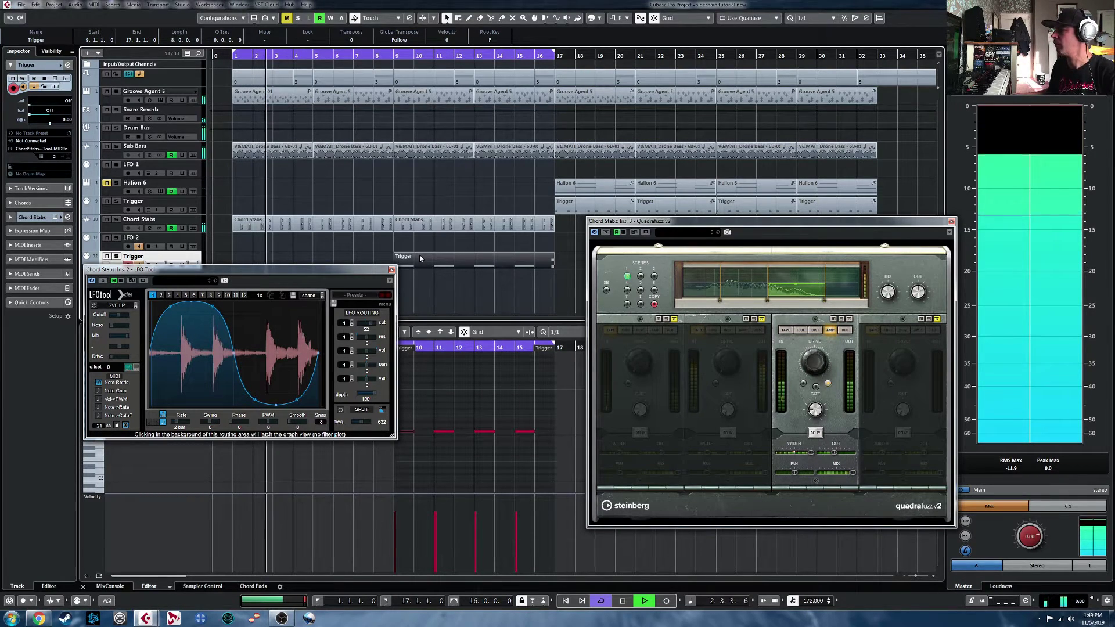
{"action": "left_click_drag", "start_coordinate": [553, 54], "coordinate": [876, 91]}
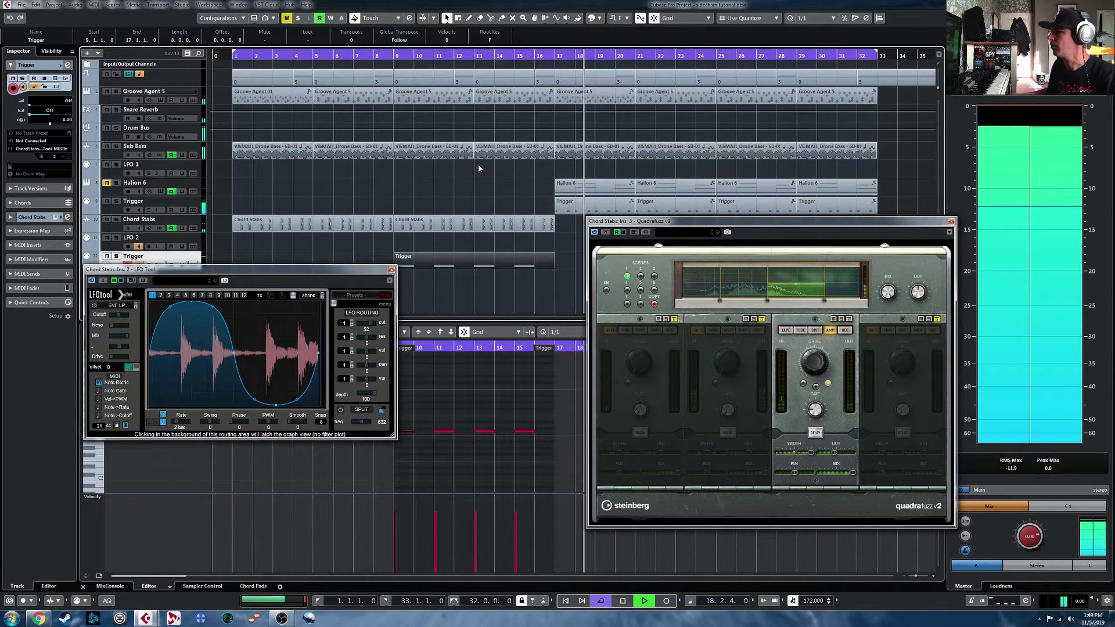
{"action": "key", "text": "space"}
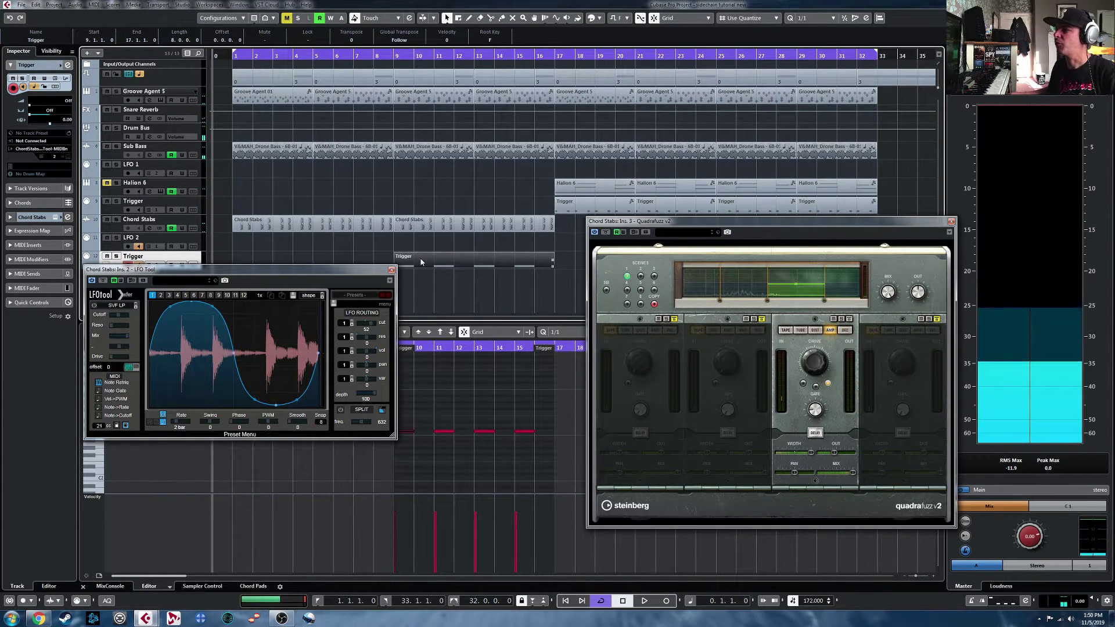
{"action": "left_click", "coordinate": [392, 270]}
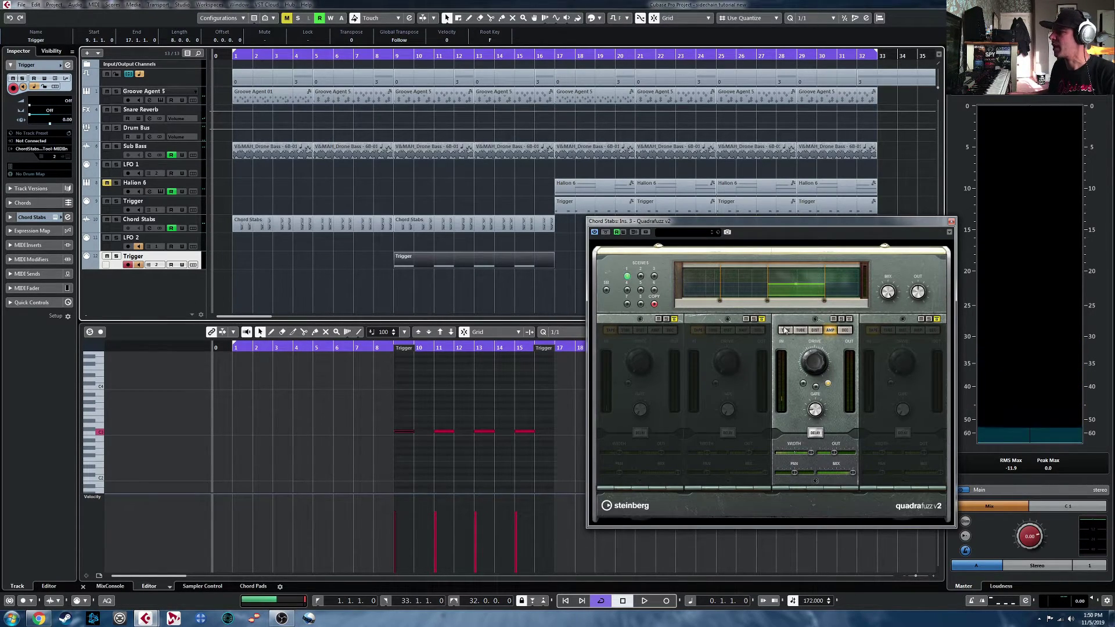
{"action": "right_click", "coordinate": [819, 360]}
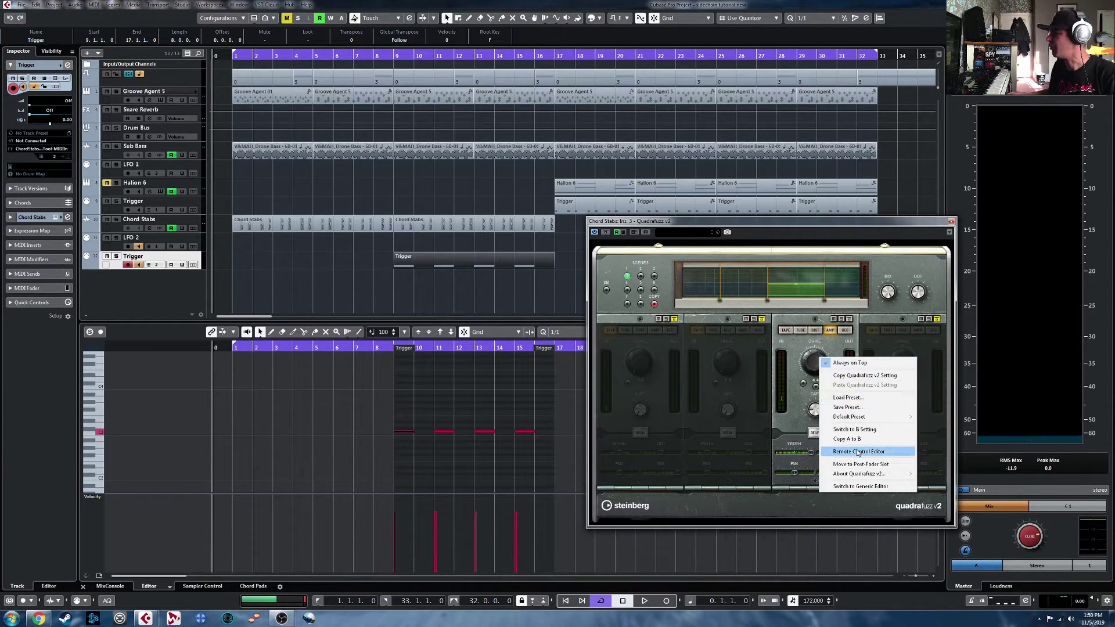
{"action": "left_click", "coordinate": [809, 362]}
{"action": "right_click", "coordinate": [809, 362]}
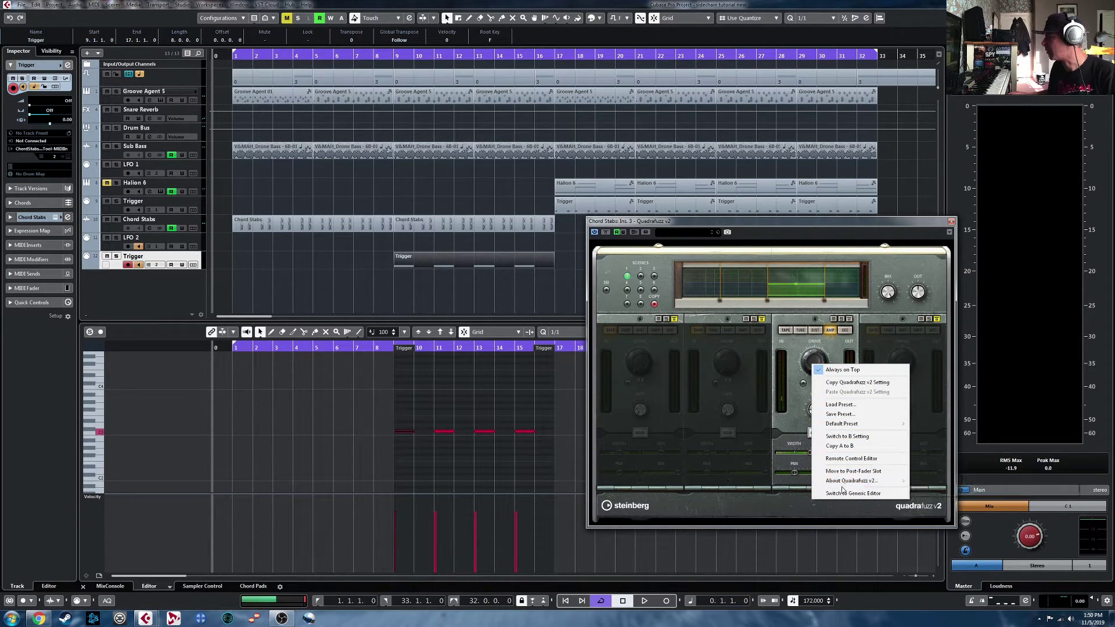
{"action": "left_click", "coordinate": [743, 358]}
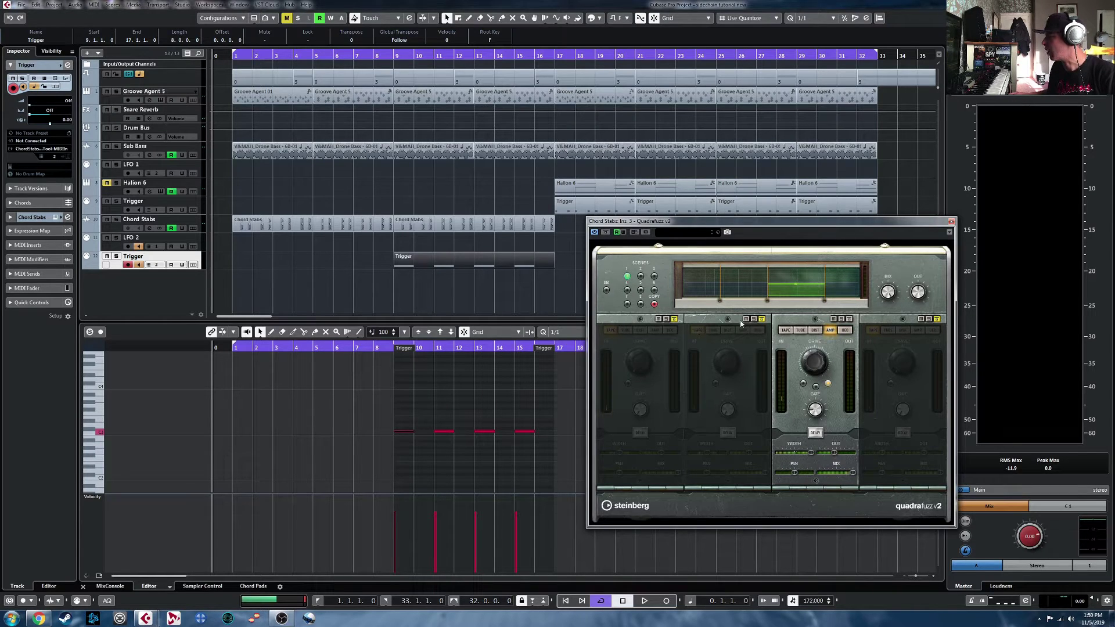
Enable band 2 in Quadrafuzz v2, assign its Drive2 parameter to Quick Controls slot 1, and select the Chord Stabs track
{"action": "left_click", "coordinate": [761, 319]}
{"action": "right_click", "coordinate": [730, 363]}
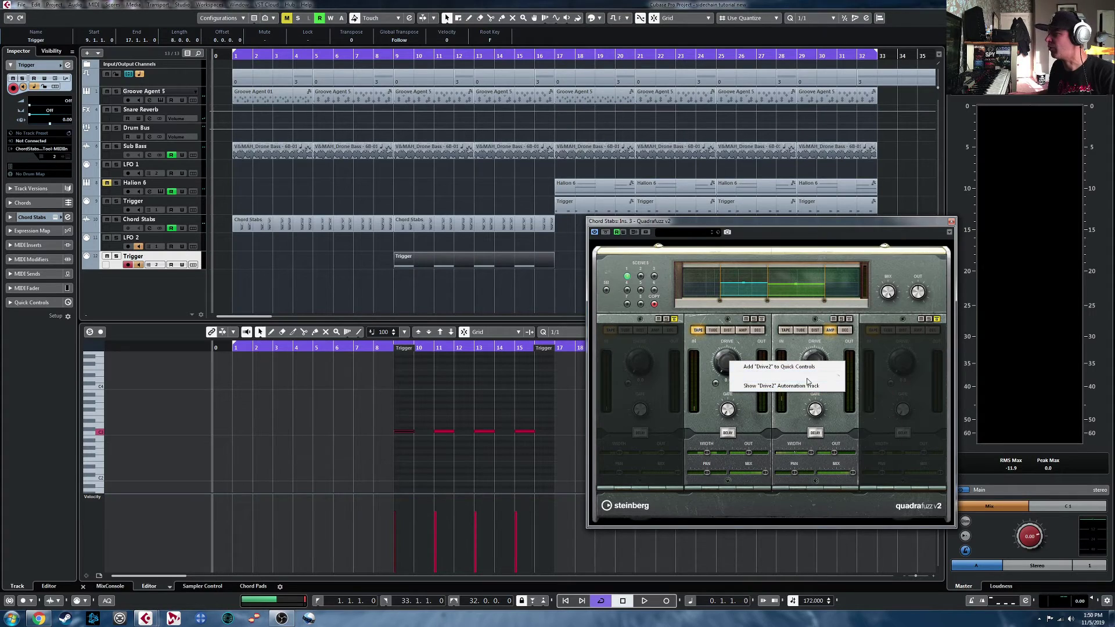
{"action": "left_click", "coordinate": [29, 304]}
{"action": "left_click", "coordinate": [30, 303]}
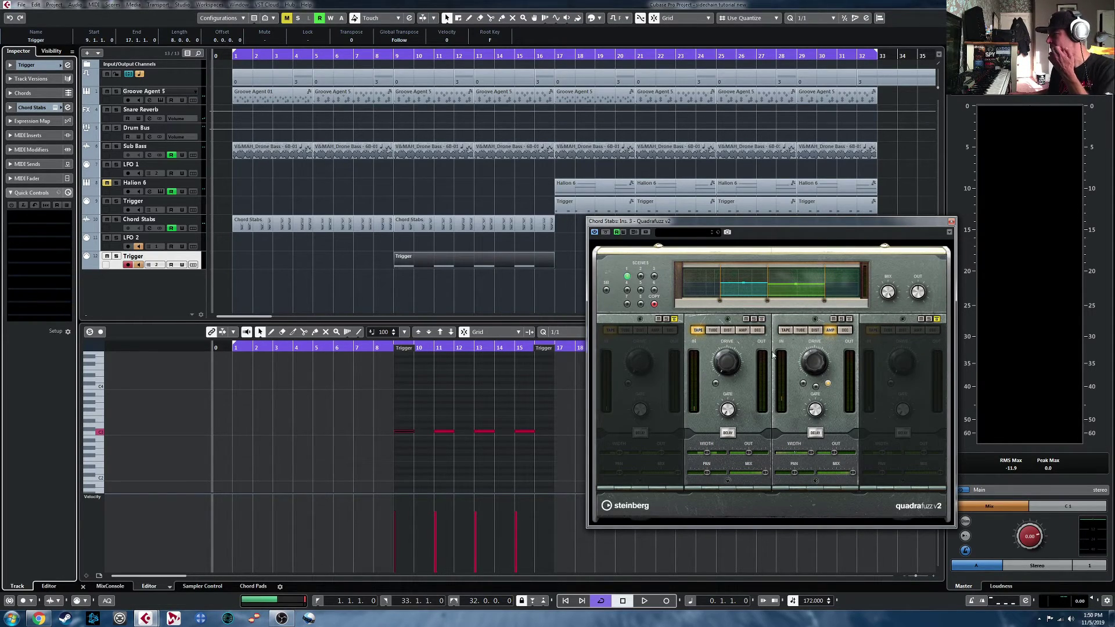
{"action": "right_click", "coordinate": [726, 364]}
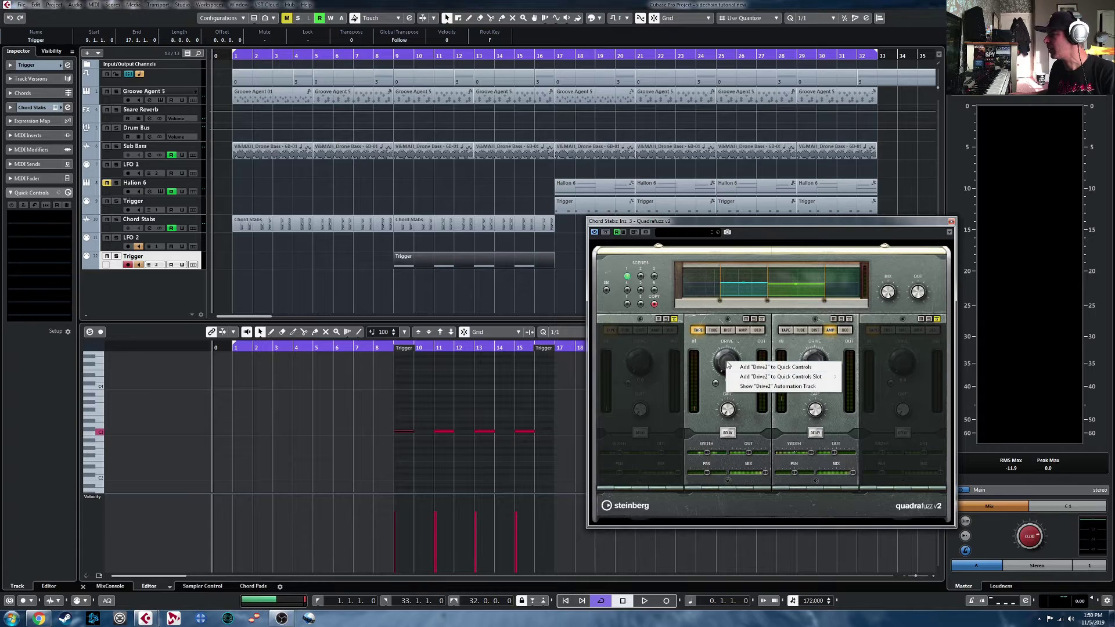
{"action": "mouse_move", "coordinate": [775, 376]}
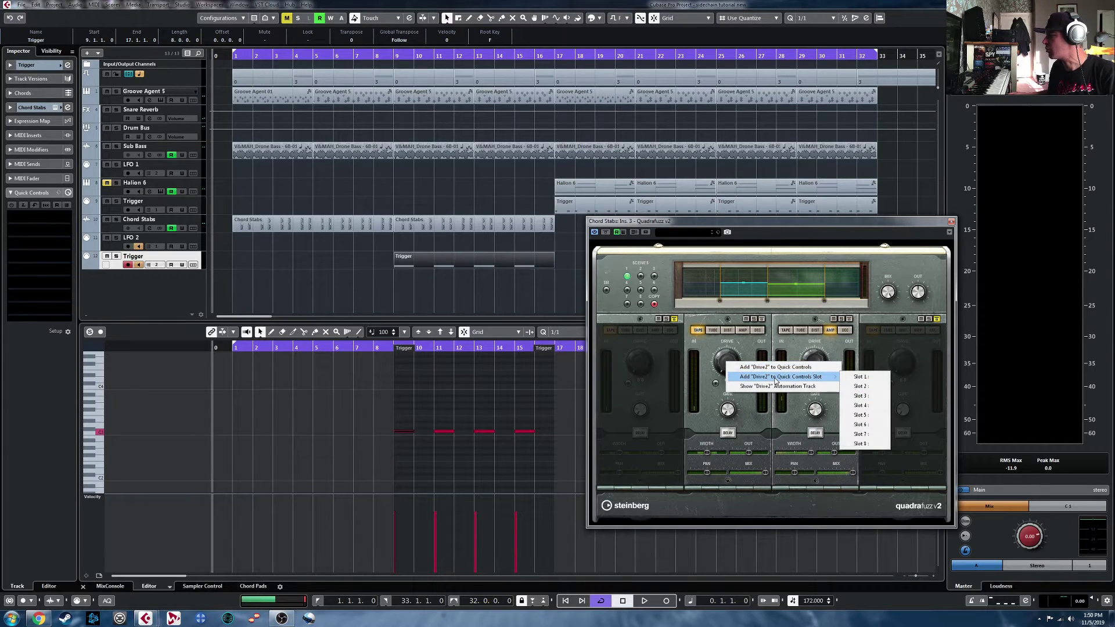
{"action": "left_click", "coordinate": [855, 377]}
{"action": "right_click", "coordinate": [727, 364]}
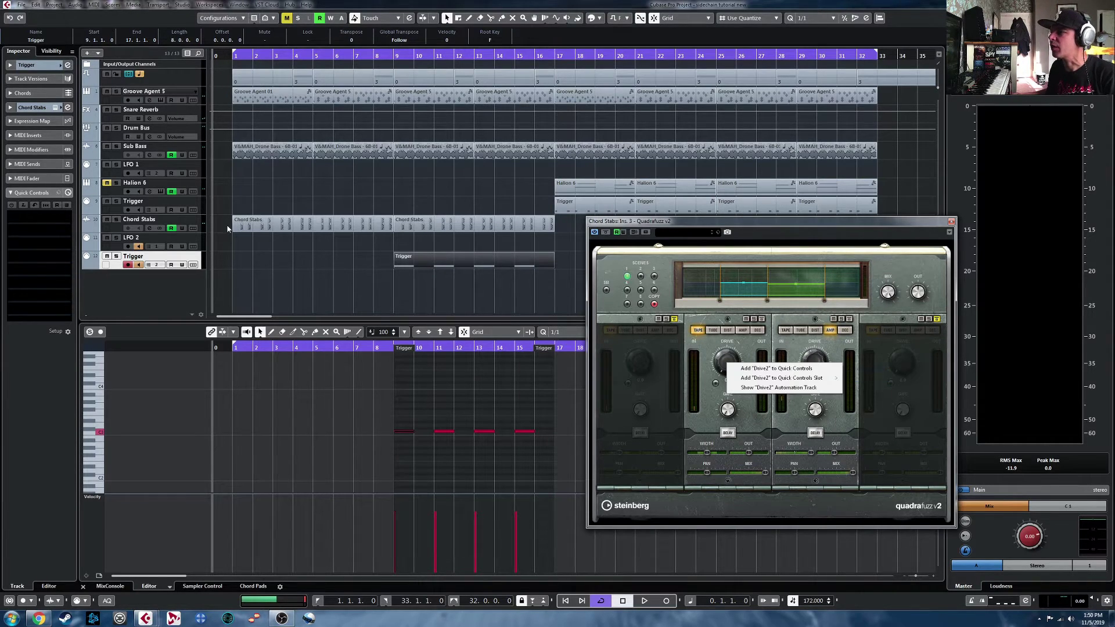
{"action": "left_click", "coordinate": [96, 231]}
{"action": "left_click", "coordinate": [115, 228]}
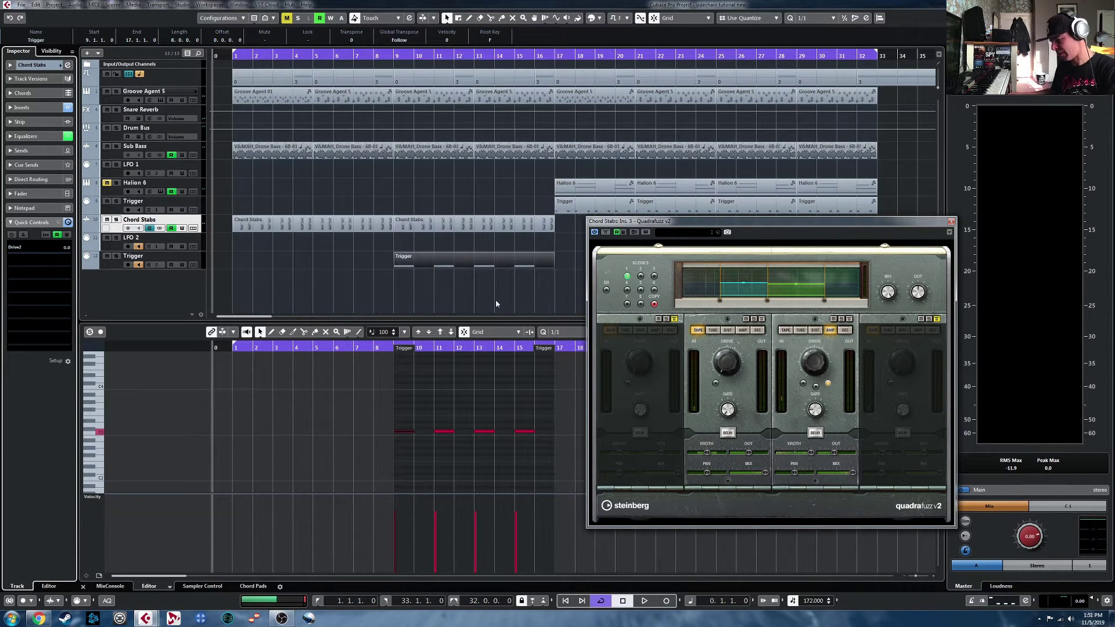
Map the LFO 2 control in the Generic Remote setup to QuickControl1 of Chord Stabs and apply the change
{"action": "key", "text": "shift+F4"}
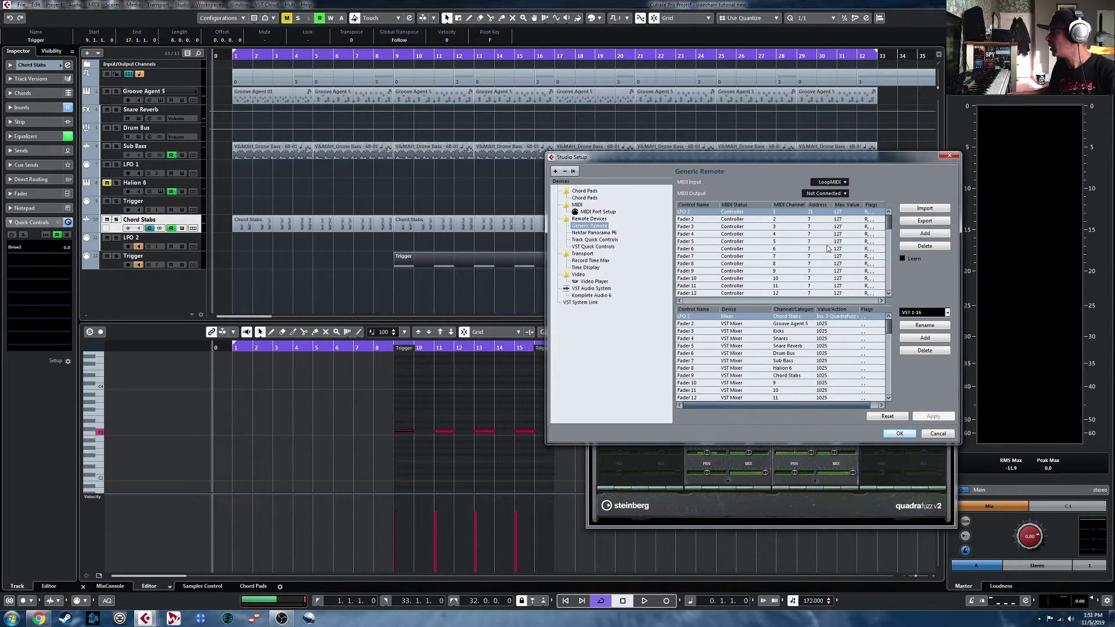
{"action": "left_click", "coordinate": [822, 319]}
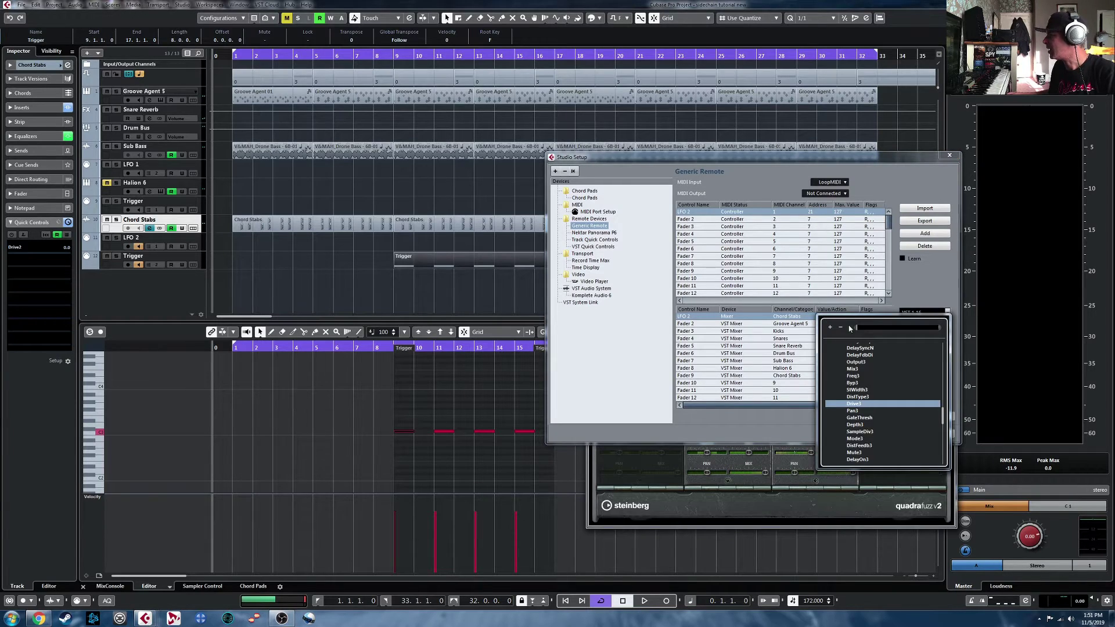
{"action": "scroll", "coordinate": [853, 418], "scroll_direction": "up", "scroll_amount": 15}
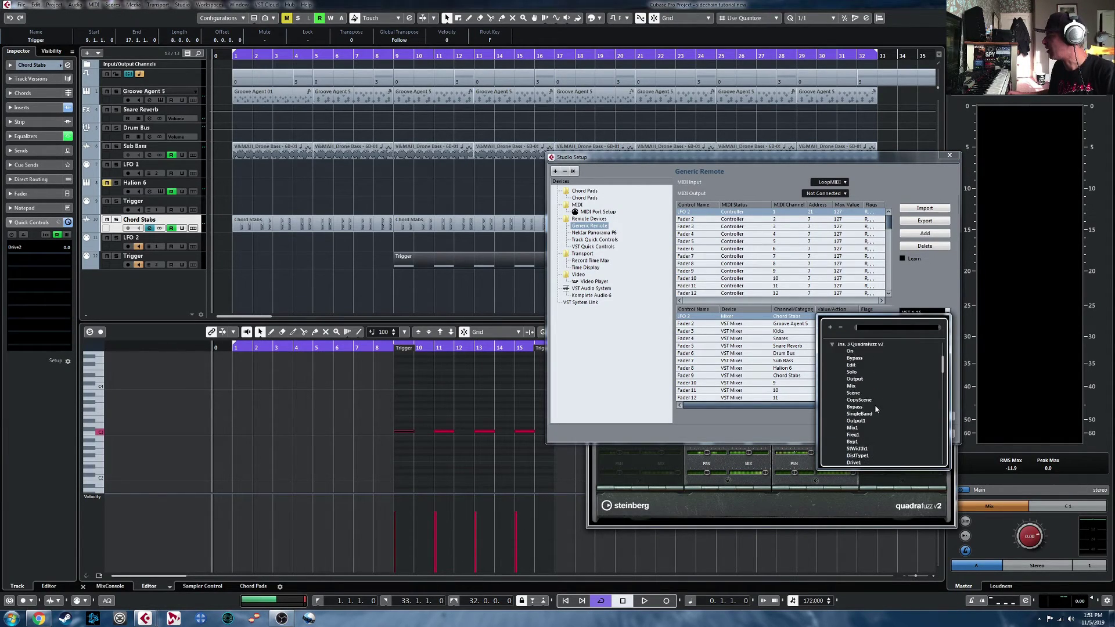
{"action": "left_click", "coordinate": [834, 440]}
{"action": "left_click", "coordinate": [833, 405]}
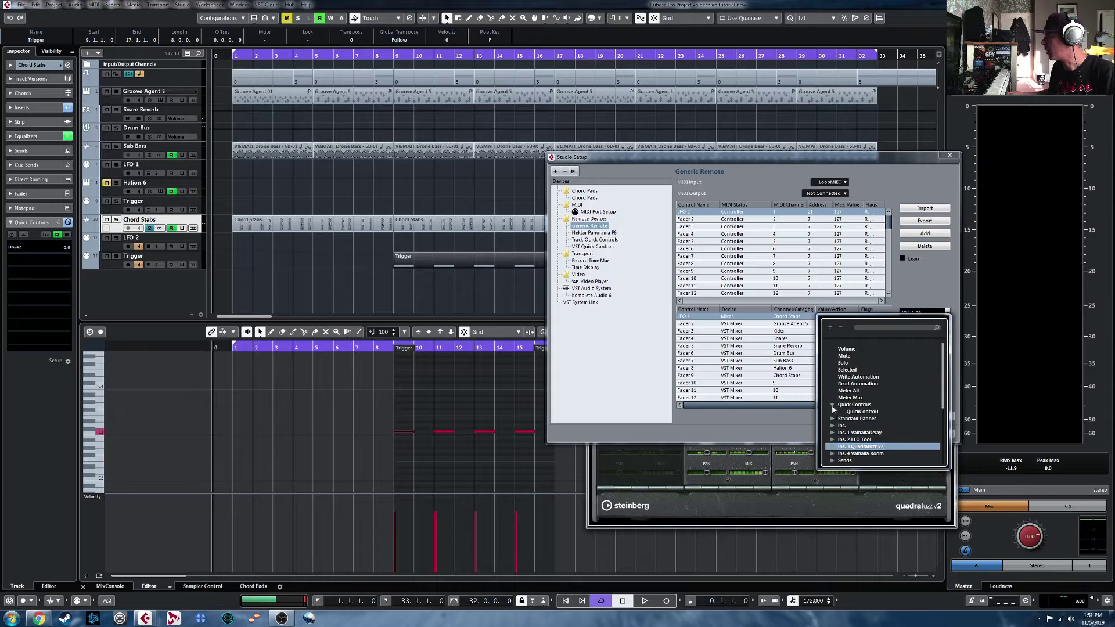
{"action": "double_click", "coordinate": [865, 411]}
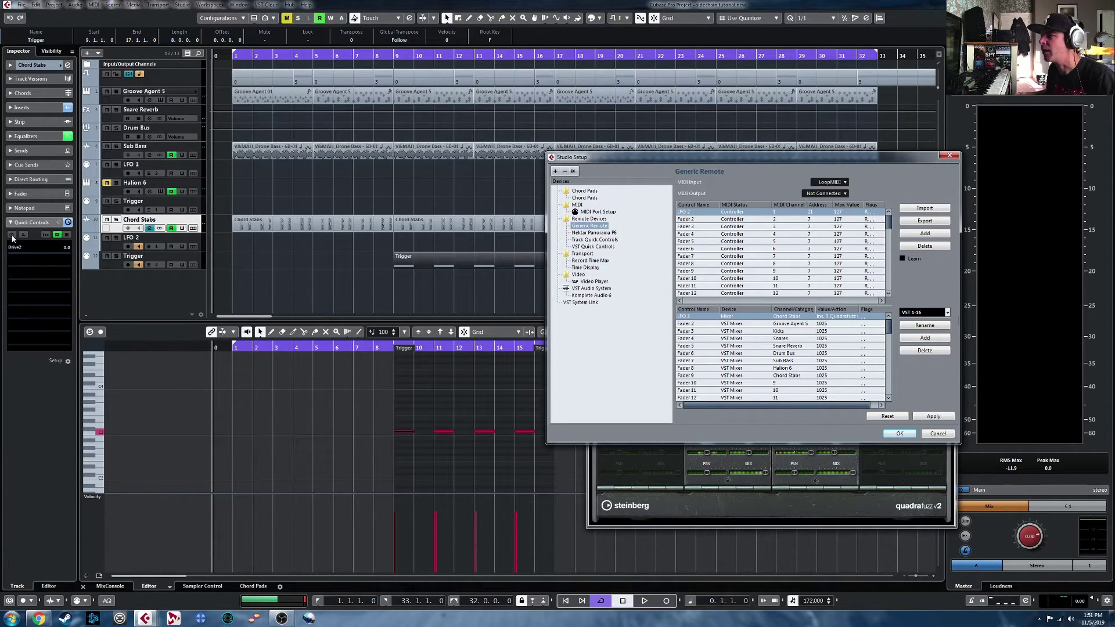
{"action": "left_click", "coordinate": [933, 416]}
{"action": "left_click", "coordinate": [900, 433]}
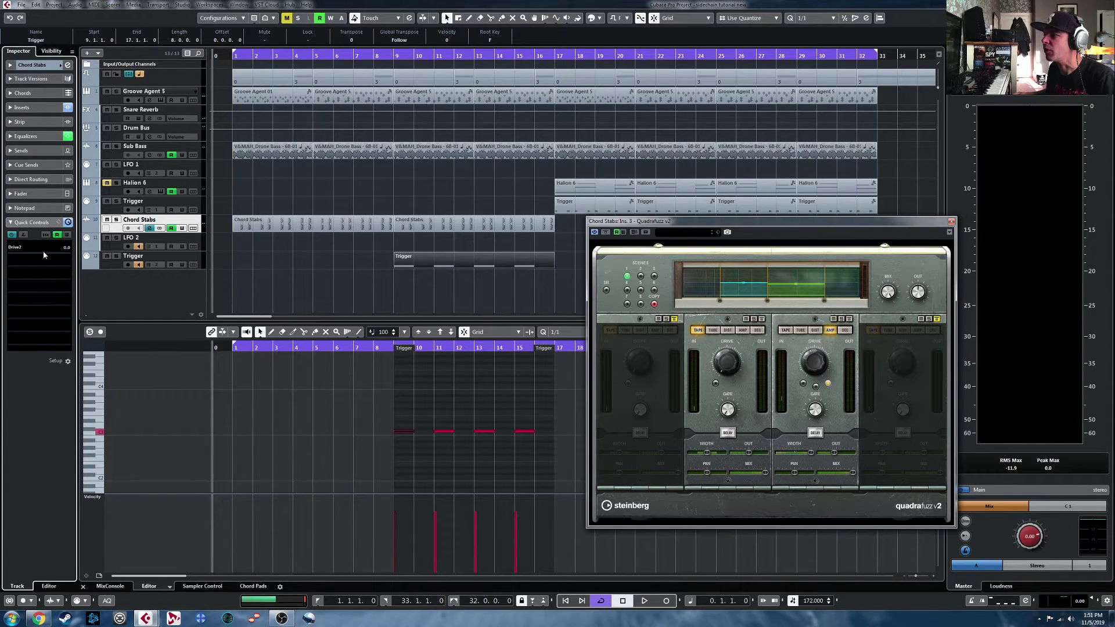
Play the project from around bar 8 and check how the Drive2 quick control and Quadrafuzz drive are modulated
{"action": "key", "text": "space"}
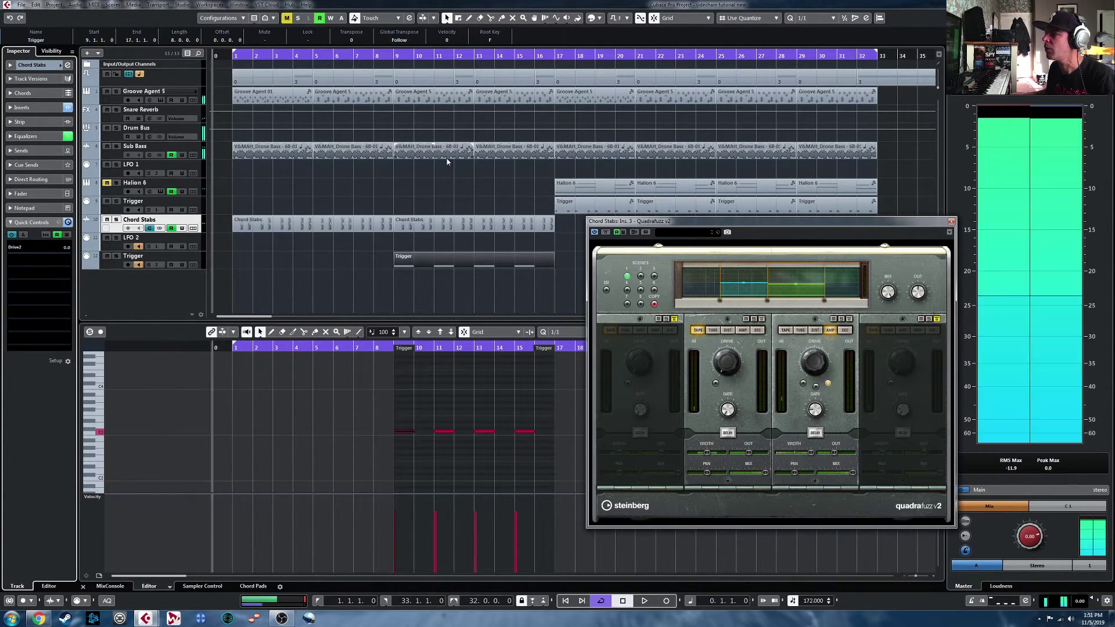
{"action": "left_click", "coordinate": [375, 57]}
{"action": "key", "text": "space"}
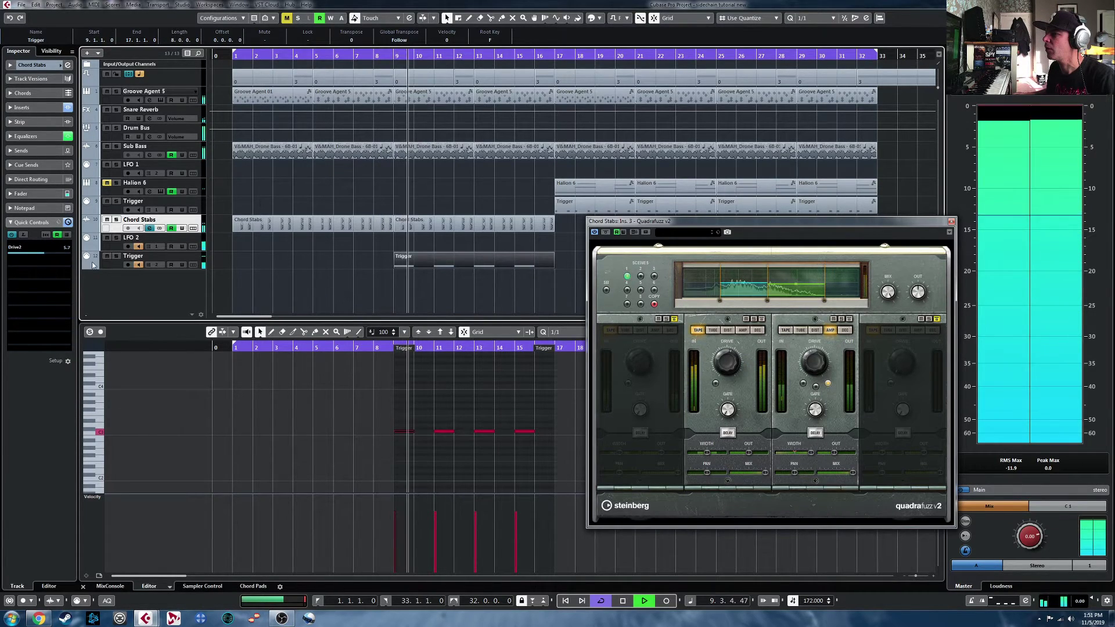
{"action": "mouse_move", "coordinate": [733, 369]}
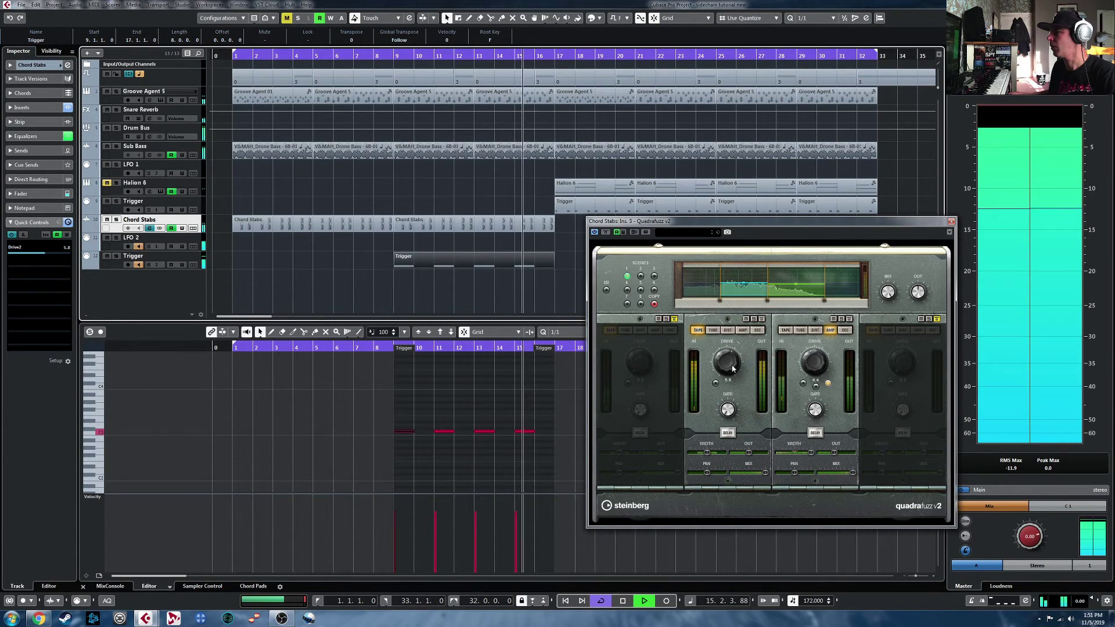
{"action": "key", "text": "space"}
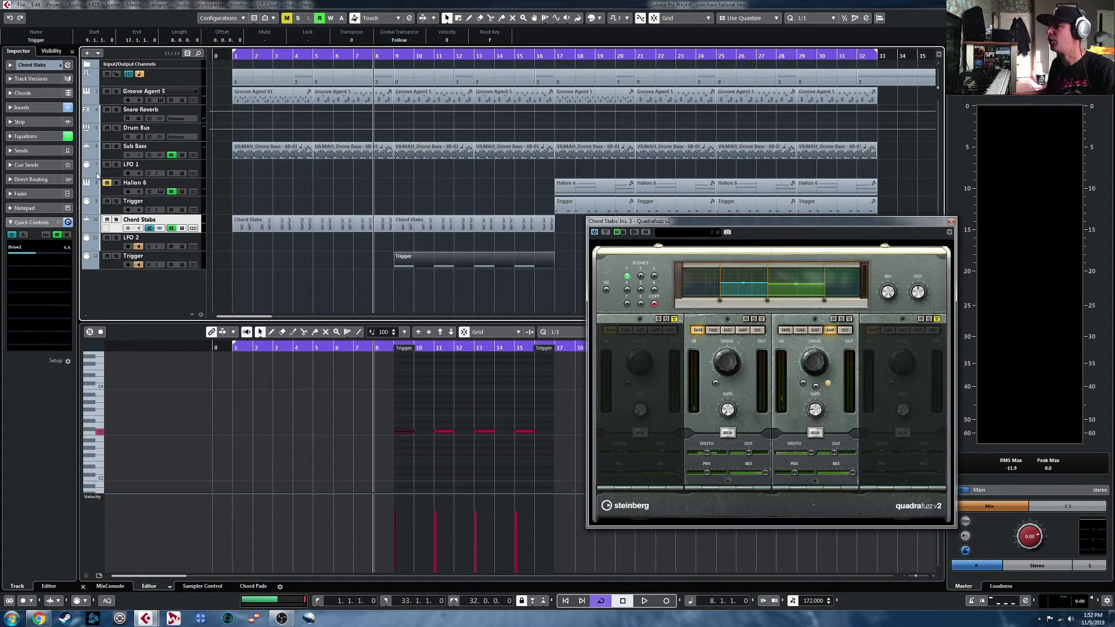
Show two automation lanes on Sub Bass and choose Band 1 Frequency of the insert 4 FabFilter Pro-Q 3 for the second lane
{"action": "left_click", "coordinate": [86, 157]}
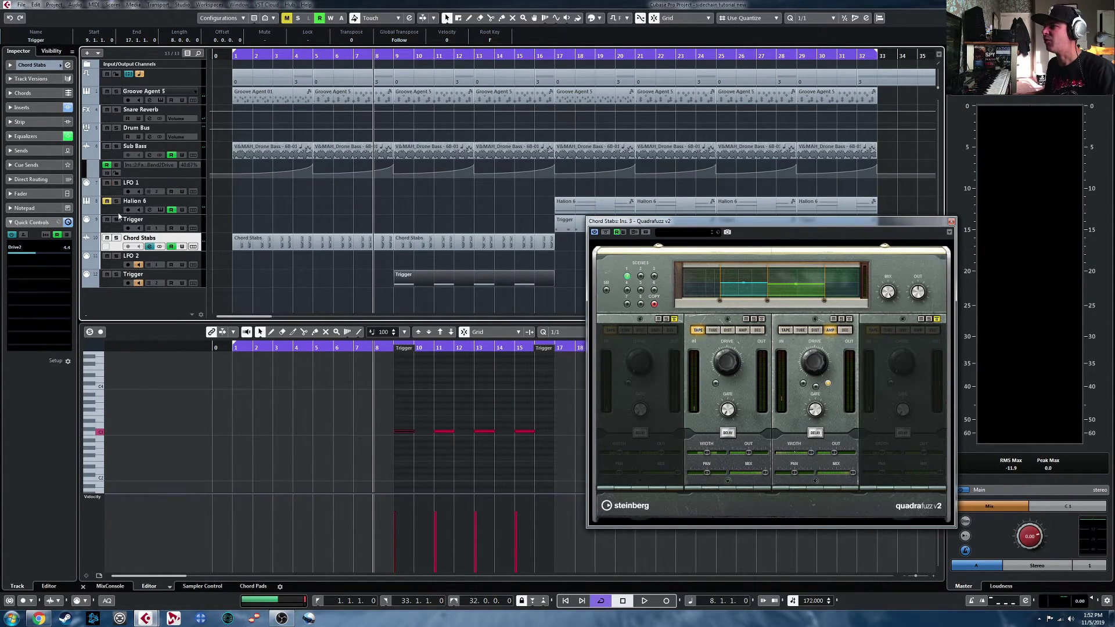
{"action": "left_click", "coordinate": [89, 175]}
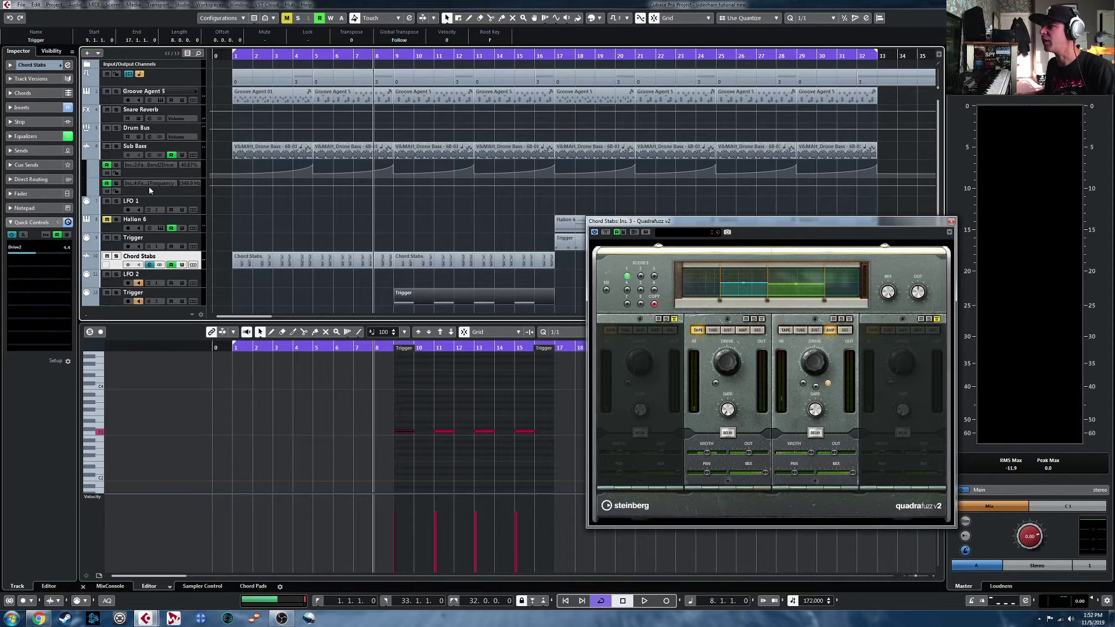
{"action": "left_click", "coordinate": [156, 190]}
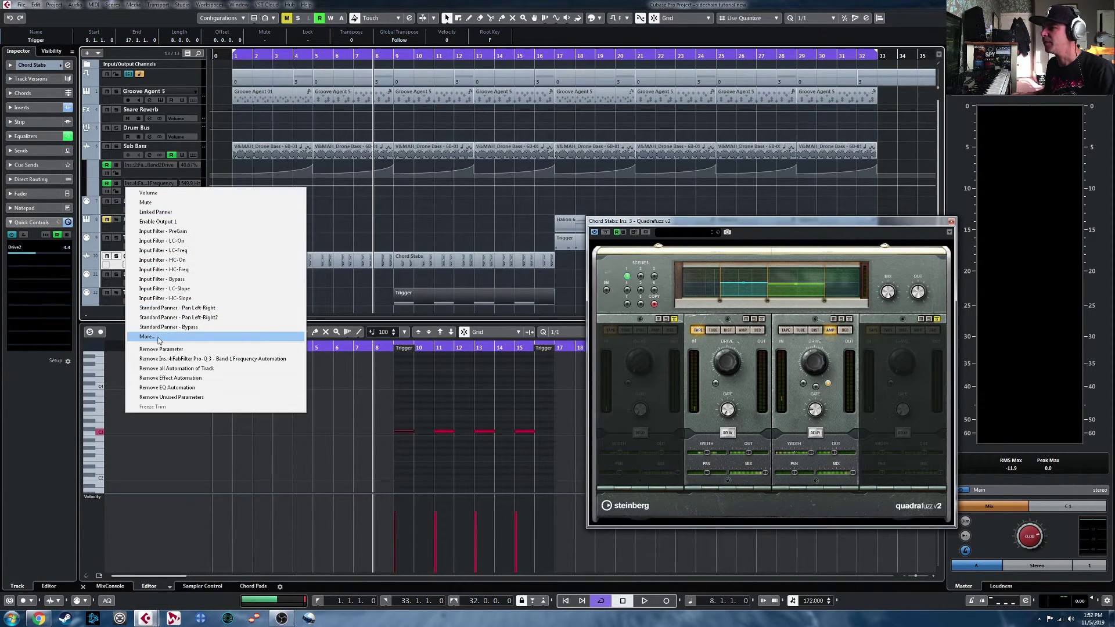
{"action": "left_click", "coordinate": [285, 299]}
{"action": "left_click", "coordinate": [498, 262]}
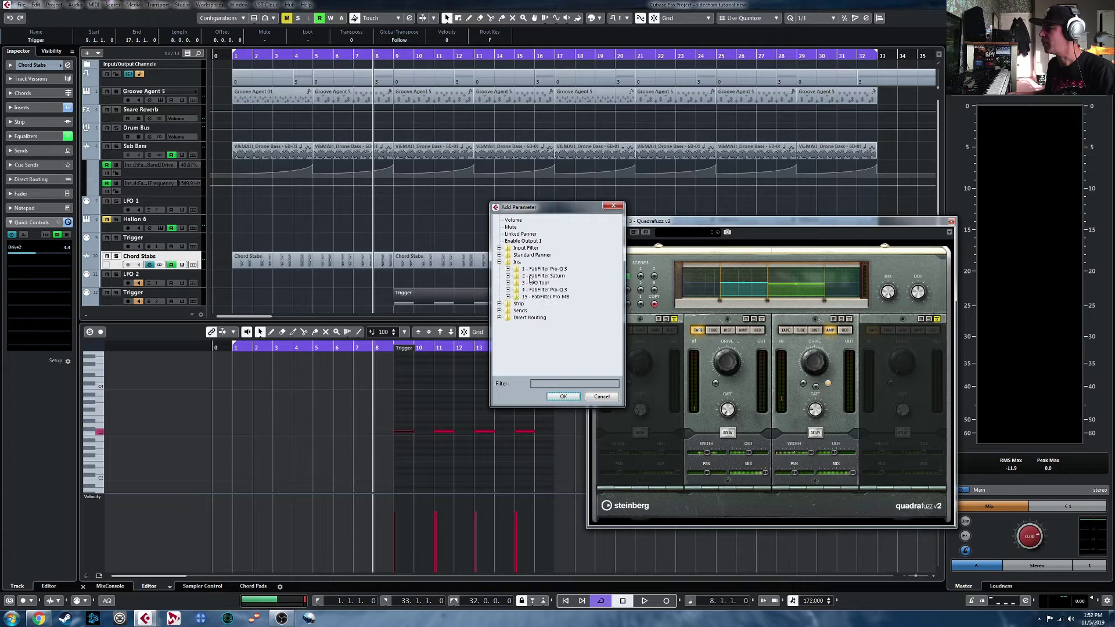
{"action": "left_click", "coordinate": [508, 290]}
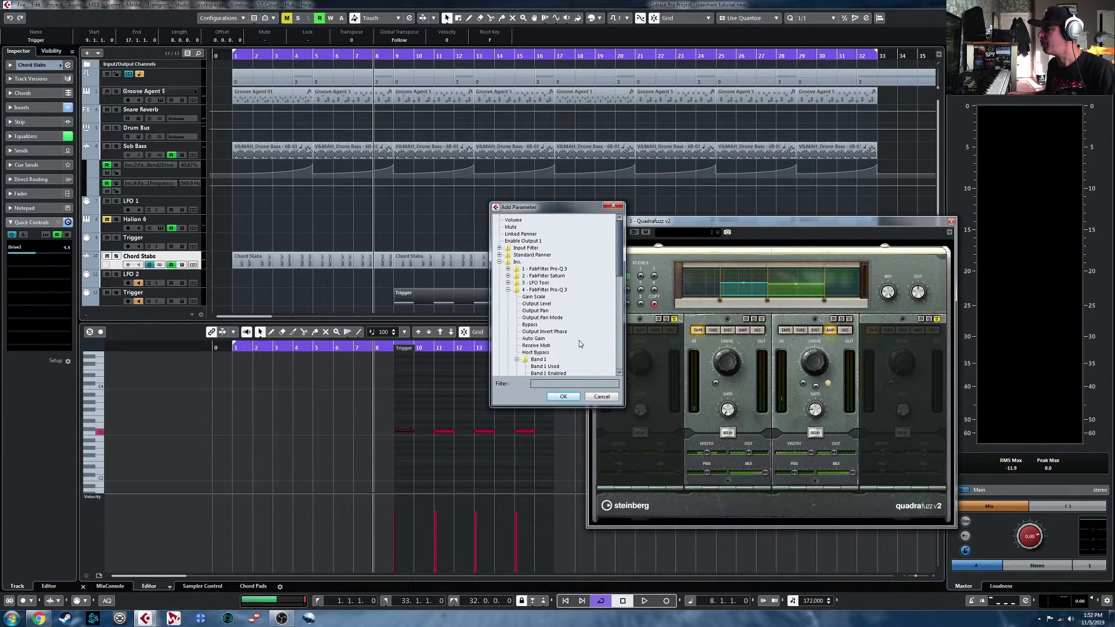
{"action": "left_click", "coordinate": [516, 360]}
{"action": "left_click", "coordinate": [552, 284]}
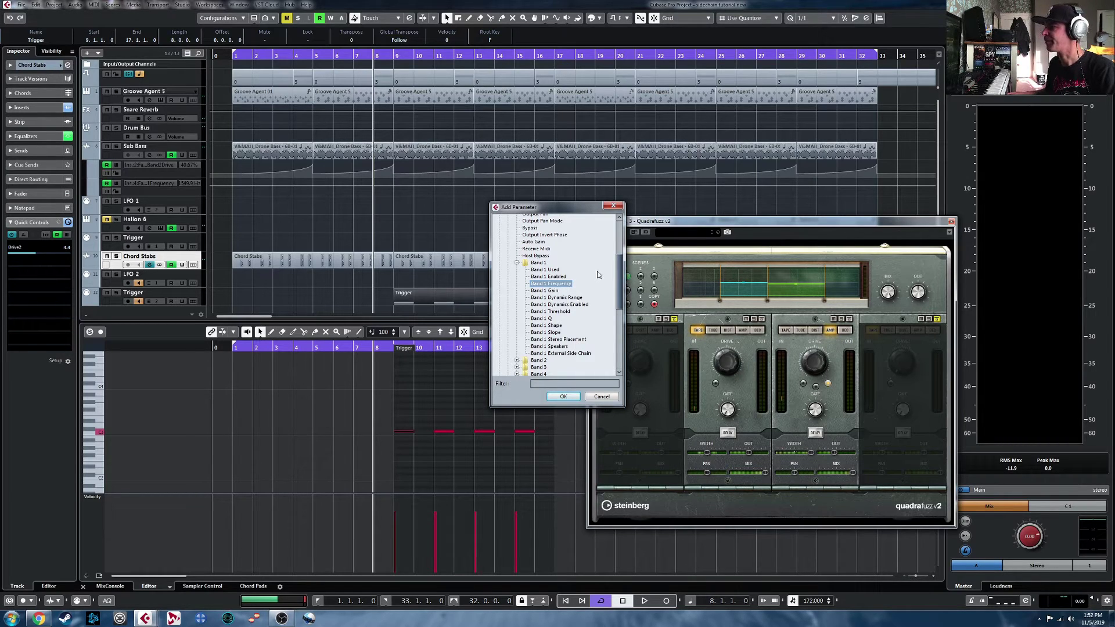
{"action": "left_click", "coordinate": [563, 397]}
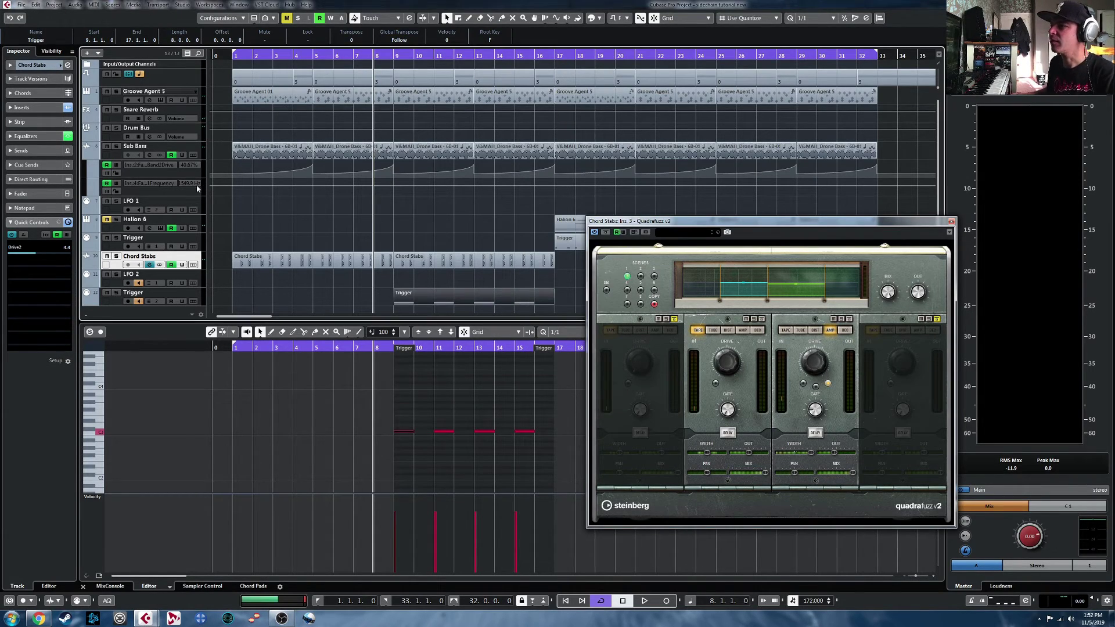
Draw a sine-shaped curve with four-bar cycles from bar 1 to bar 17 in the Sub Bass Band 1 Frequency automation lane
{"action": "left_click", "coordinate": [162, 190]}
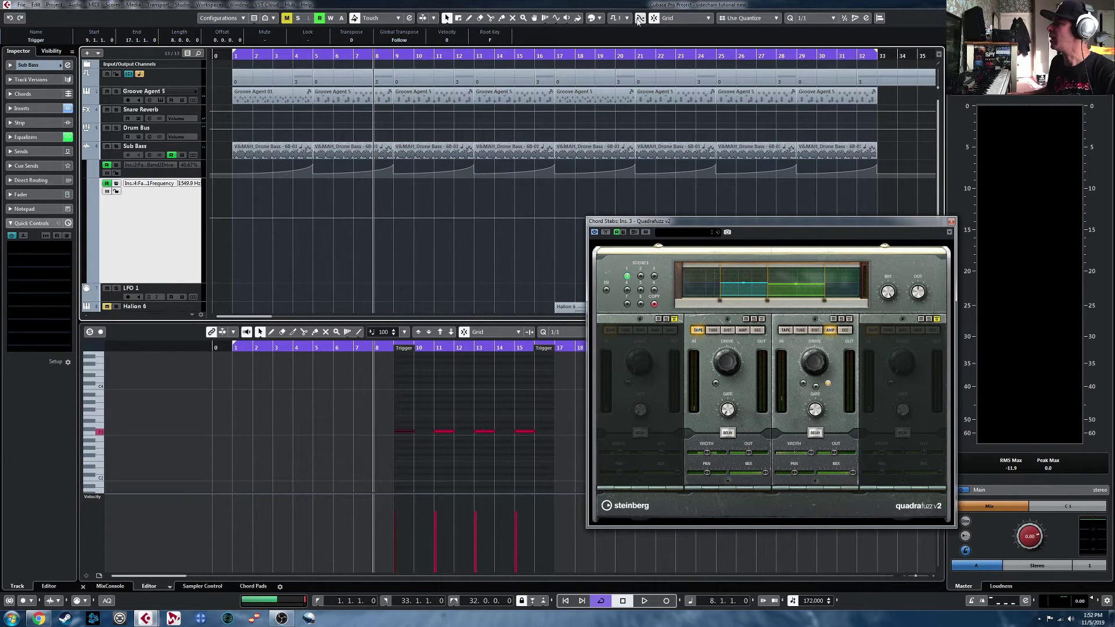
{"action": "left_click", "coordinate": [556, 20]}
{"action": "left_click", "coordinate": [556, 22]}
{"action": "left_click", "coordinate": [563, 29]}
{"action": "left_click", "coordinate": [556, 20]}
{"action": "left_click", "coordinate": [571, 48]}
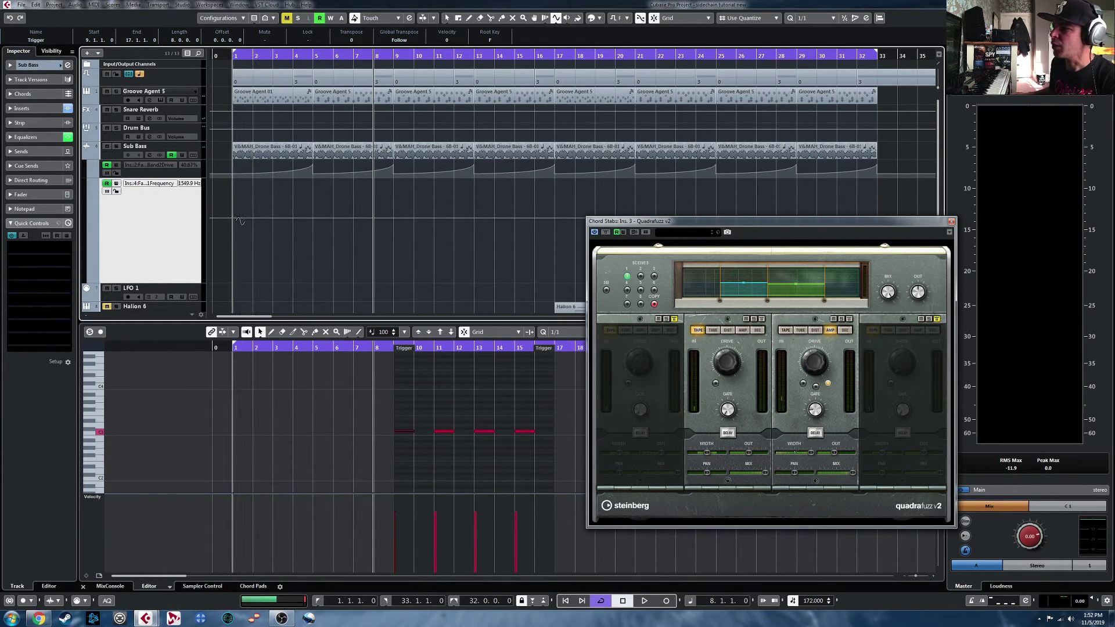
{"action": "mouse_move", "coordinate": [234, 221]}
{"action": "left_mouse_down"}
{"action": "mouse_move", "coordinate": [303, 224]}
{"action": "mouse_move", "coordinate": [310, 210]}
{"action": "mouse_move", "coordinate": [308, 234]}
{"action": "mouse_move", "coordinate": [310, 204]}
{"action": "left_mouse_up"}
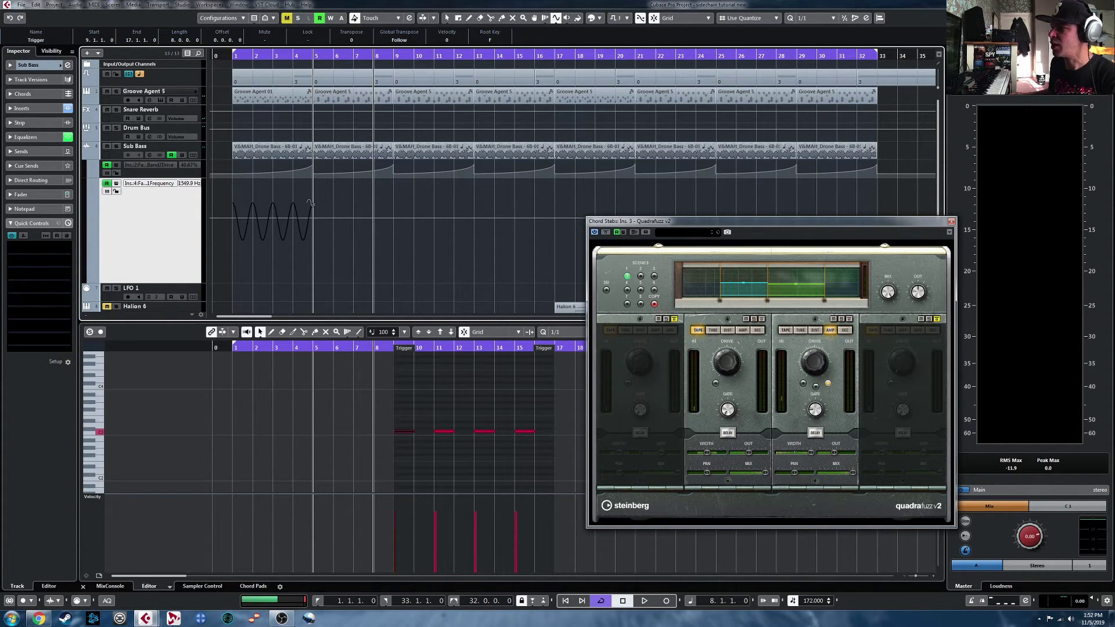
{"action": "mouse_move", "coordinate": [310, 204]}
{"action": "left_mouse_down"}
{"action": "mouse_move", "coordinate": [544, 211]}
{"action": "mouse_move", "coordinate": [546, 200]}
{"action": "left_mouse_up"}
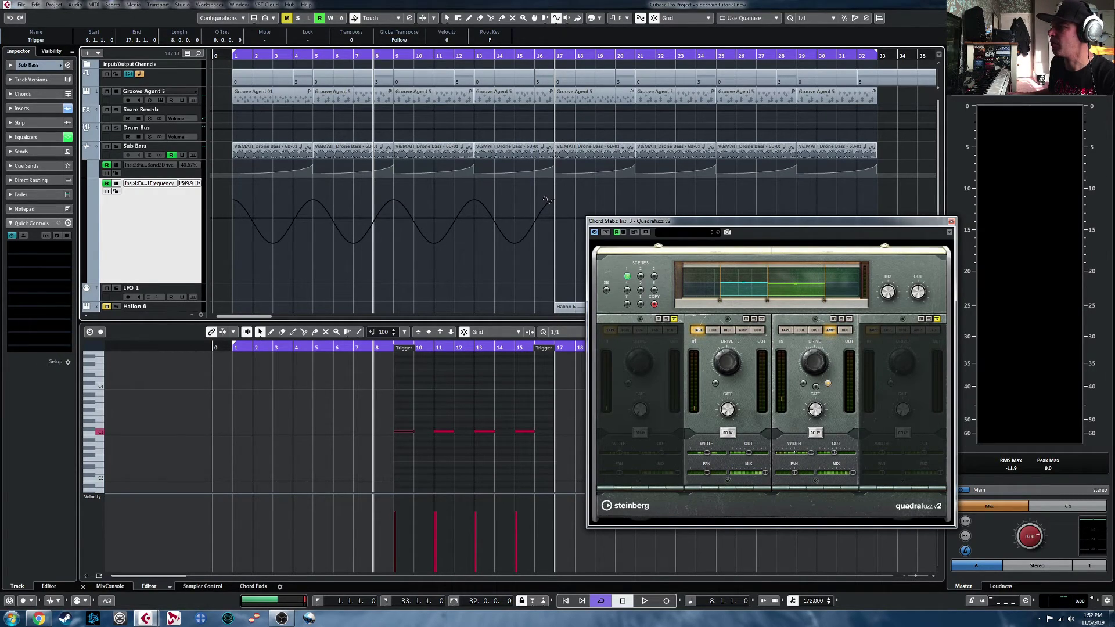
{"action": "left_click_drag", "start_coordinate": [547, 201], "coordinate": [546, 201]}
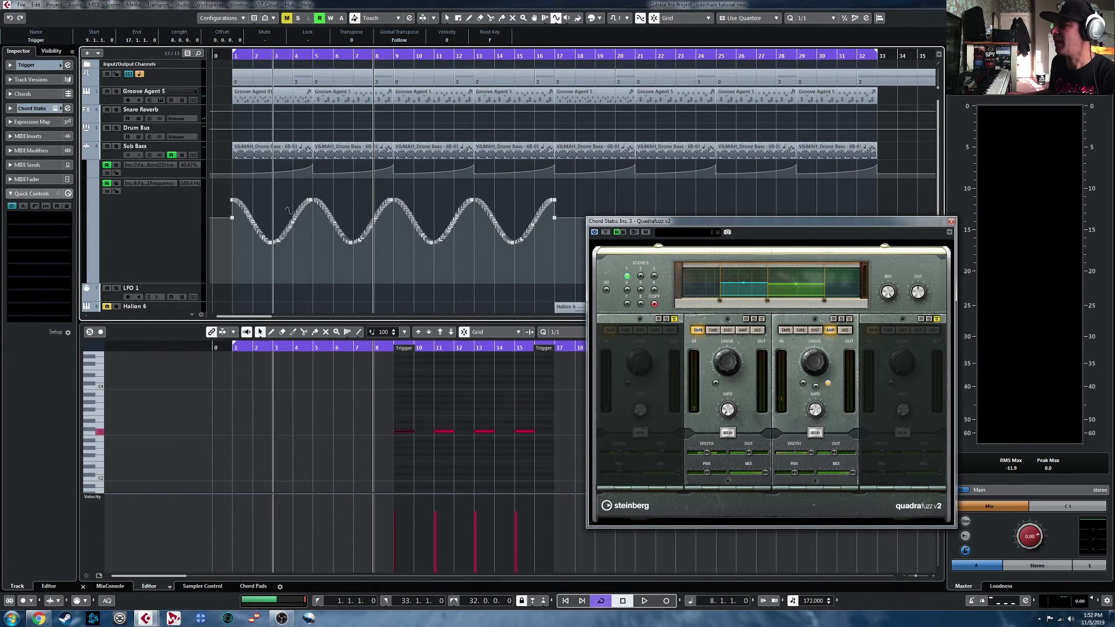
Select the sine automation from bar 1 to bar 17 and scale it to a lower, shallower curve
{"action": "key", "text": "2"}
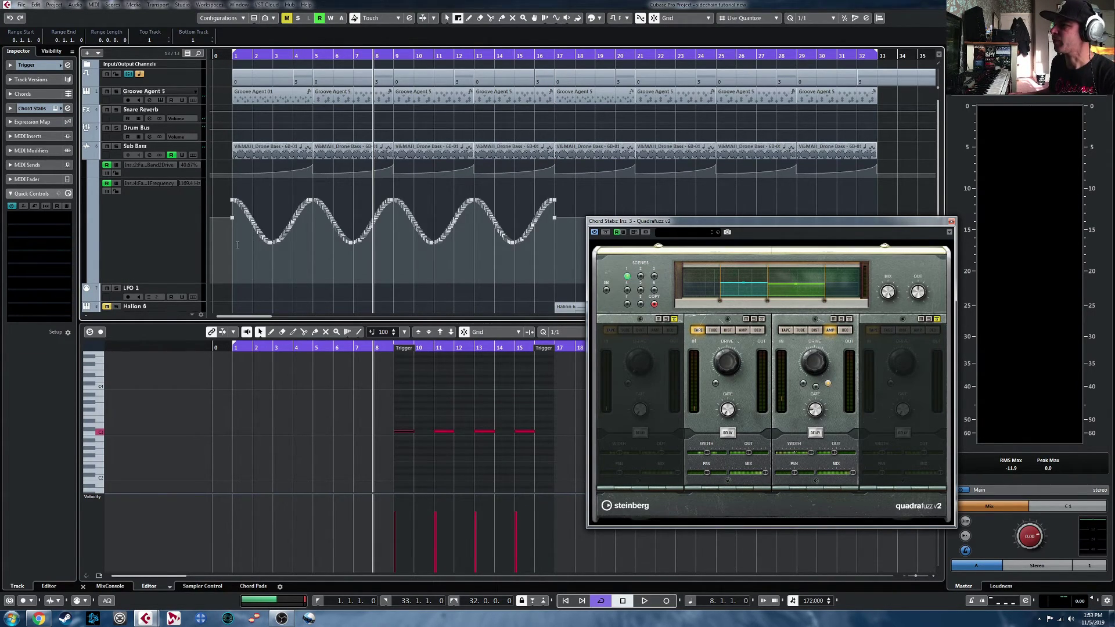
{"action": "left_click_drag", "start_coordinate": [235, 247], "coordinate": [556, 227]}
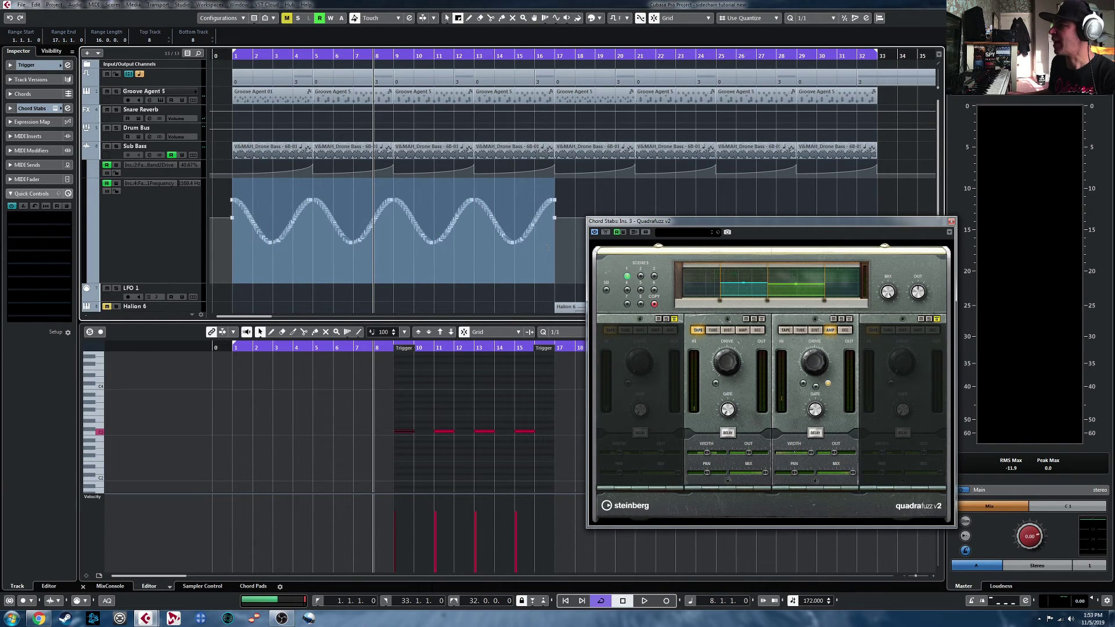
{"action": "left_click_drag", "start_coordinate": [396, 180], "coordinate": [388, 187]}
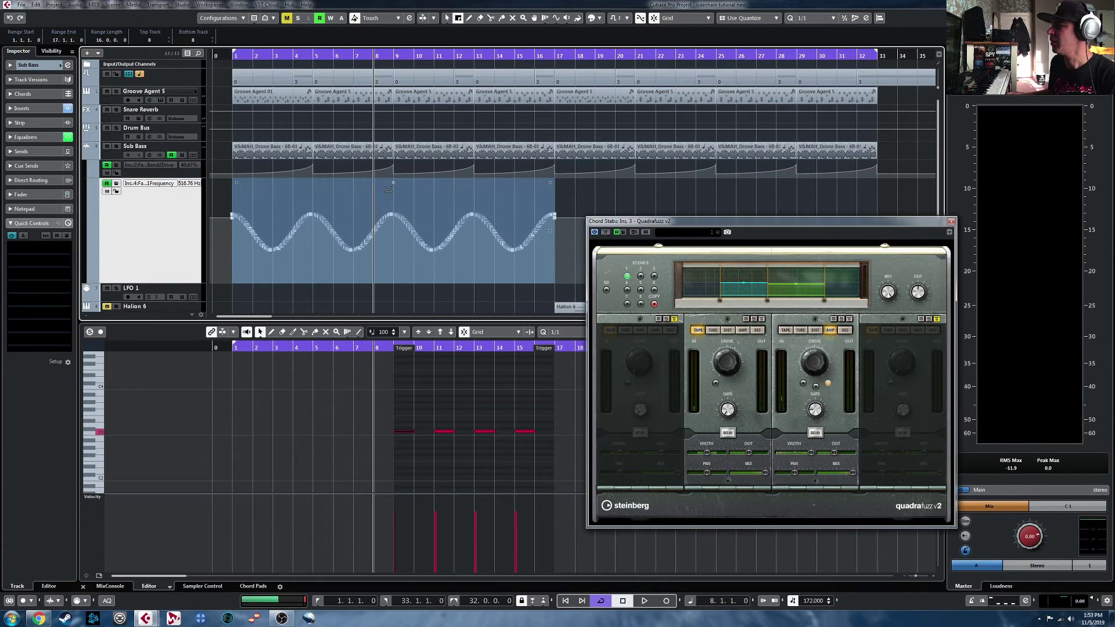
{"action": "left_click_drag", "start_coordinate": [549, 229], "coordinate": [540, 258]}
{"action": "mouse_move", "coordinate": [394, 180]}
{"action": "left_mouse_down"}
{"action": "mouse_move", "coordinate": [393, 191]}
{"action": "mouse_move", "coordinate": [393, 178]}
{"action": "left_mouse_up"}
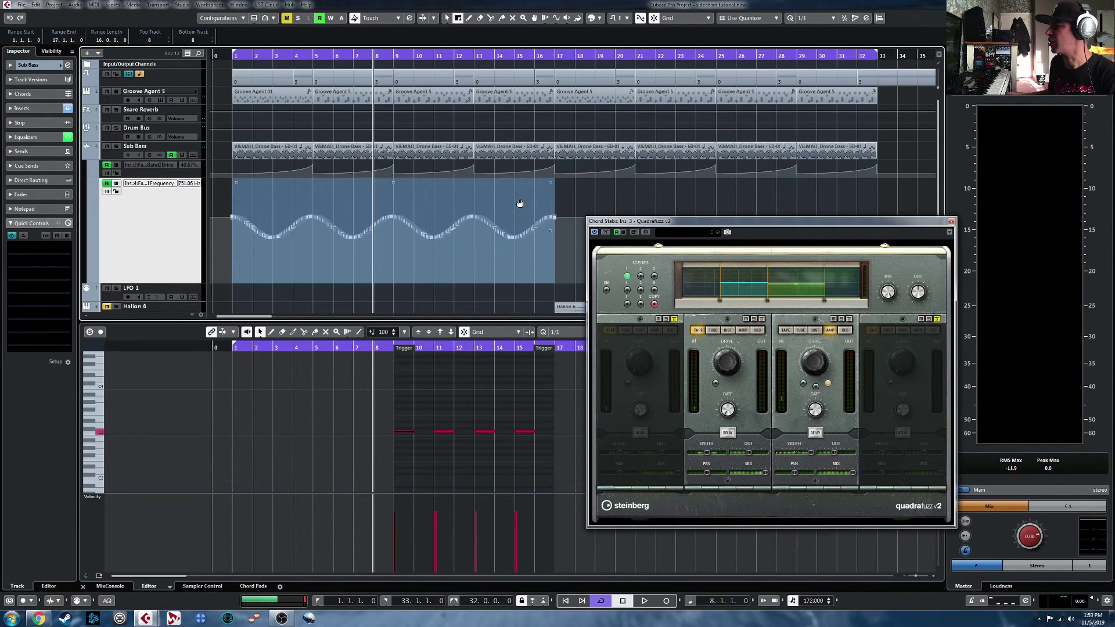
Disable automation read for the Band 1 Frequency lane and hide the Sub Bass automation lanes
{"action": "left_click", "coordinate": [106, 184]}
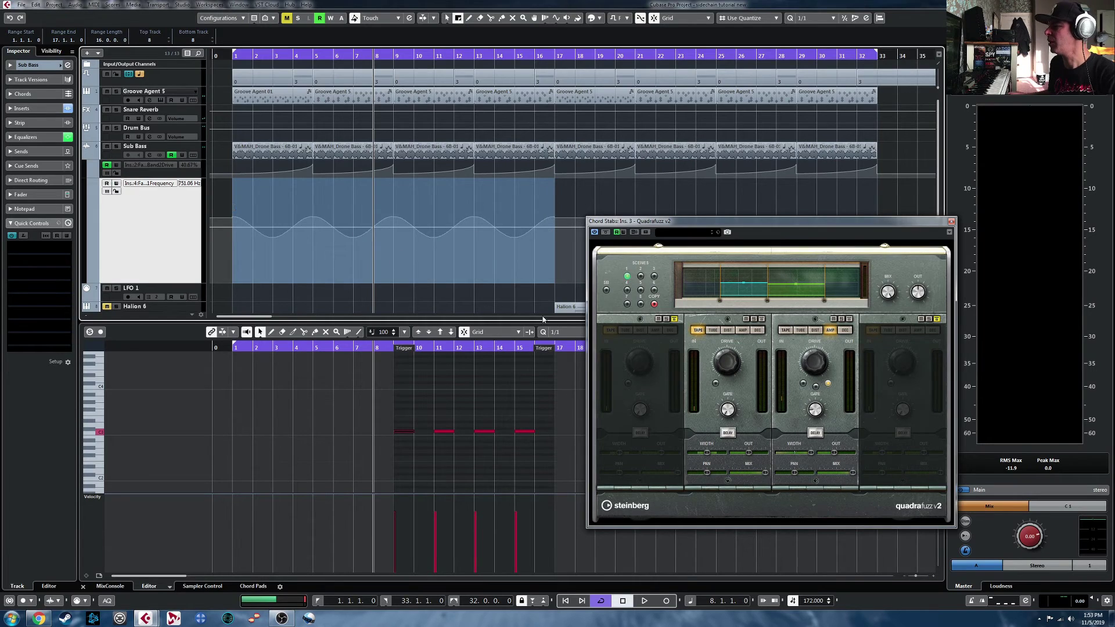
{"action": "left_click", "coordinate": [86, 156]}
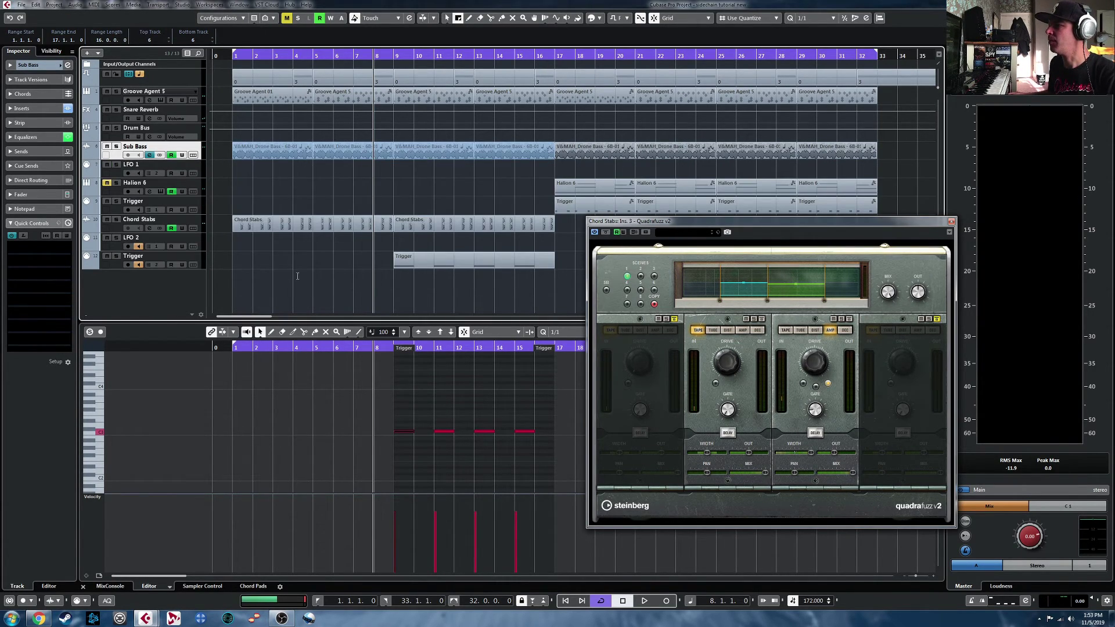
Open LFO Tool on the Chord Stabs channel and adjust its filter cutoff and phase, with the cutoff LFO routing at 34
{"action": "left_click", "coordinate": [118, 231]}
{"action": "left_click", "coordinate": [149, 228]}
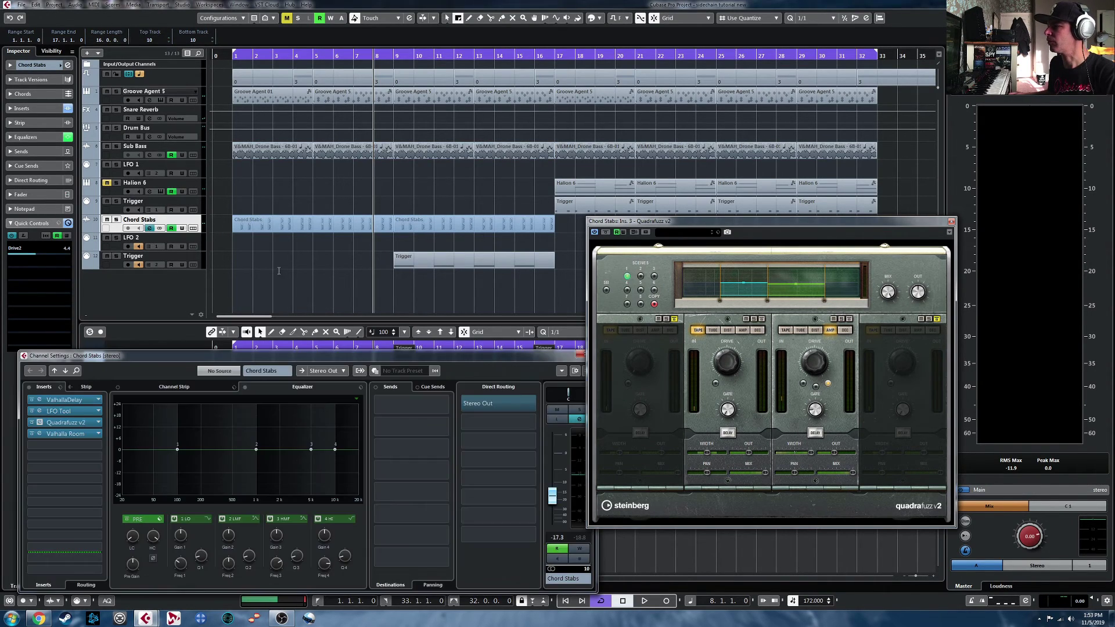
{"action": "left_click", "coordinate": [39, 411]}
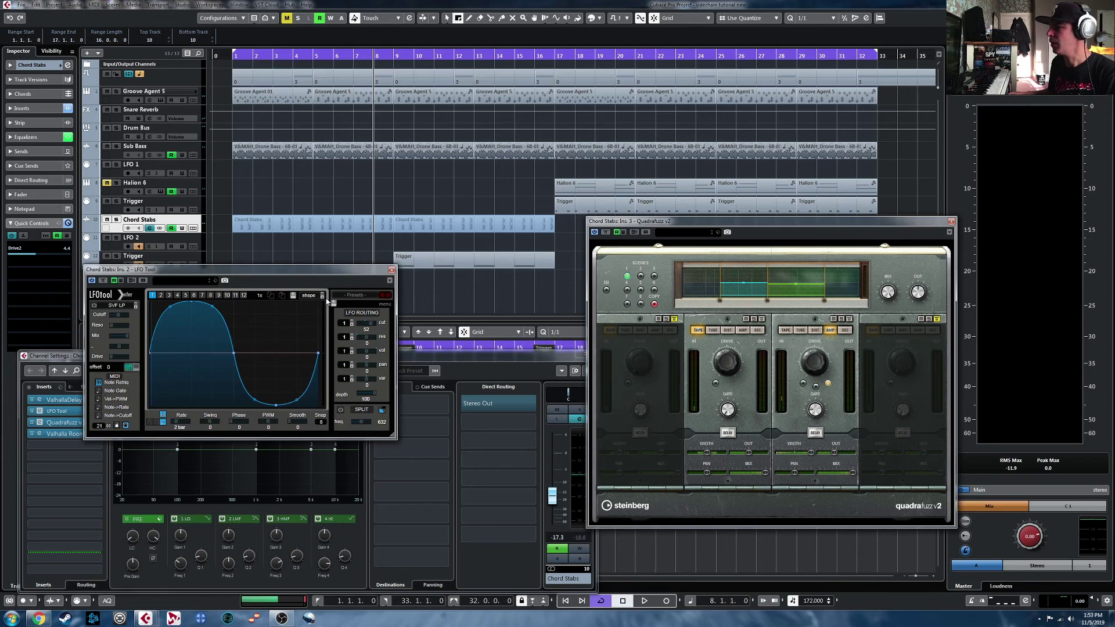
{"action": "mouse_move", "coordinate": [119, 317]}
{"action": "left_mouse_down"}
{"action": "mouse_move", "coordinate": [104, 318]}
{"action": "mouse_move", "coordinate": [150, 318]}
{"action": "mouse_move", "coordinate": [109, 320]}
{"action": "left_mouse_up"}
{"action": "left_click_drag", "start_coordinate": [367, 324], "coordinate": [364, 333]}
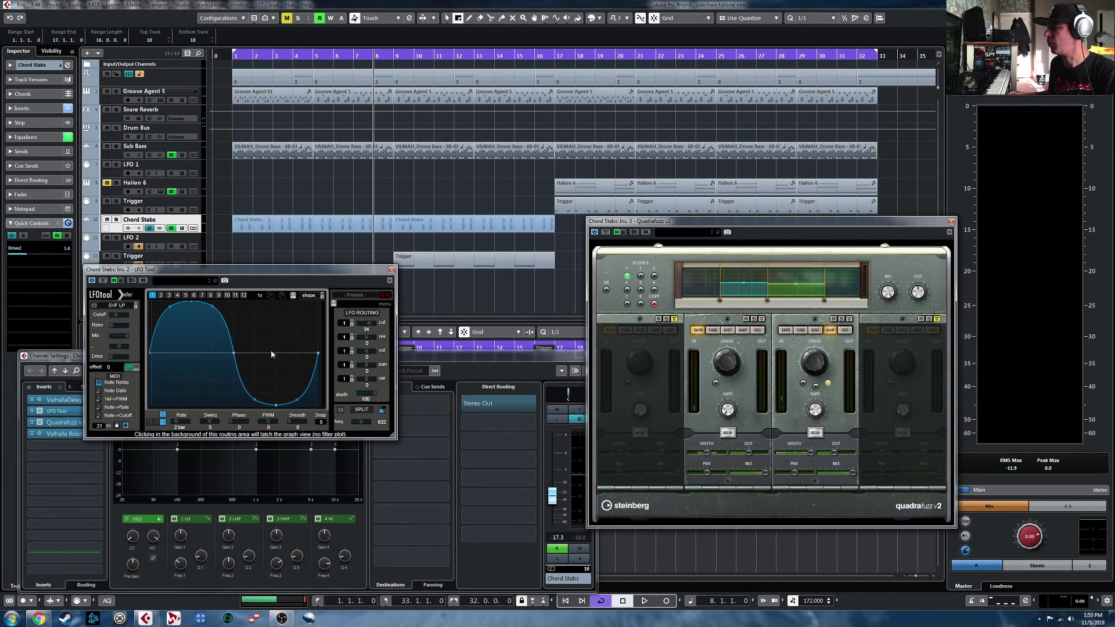
{"action": "left_click_drag", "start_coordinate": [238, 422], "coordinate": [214, 423]}
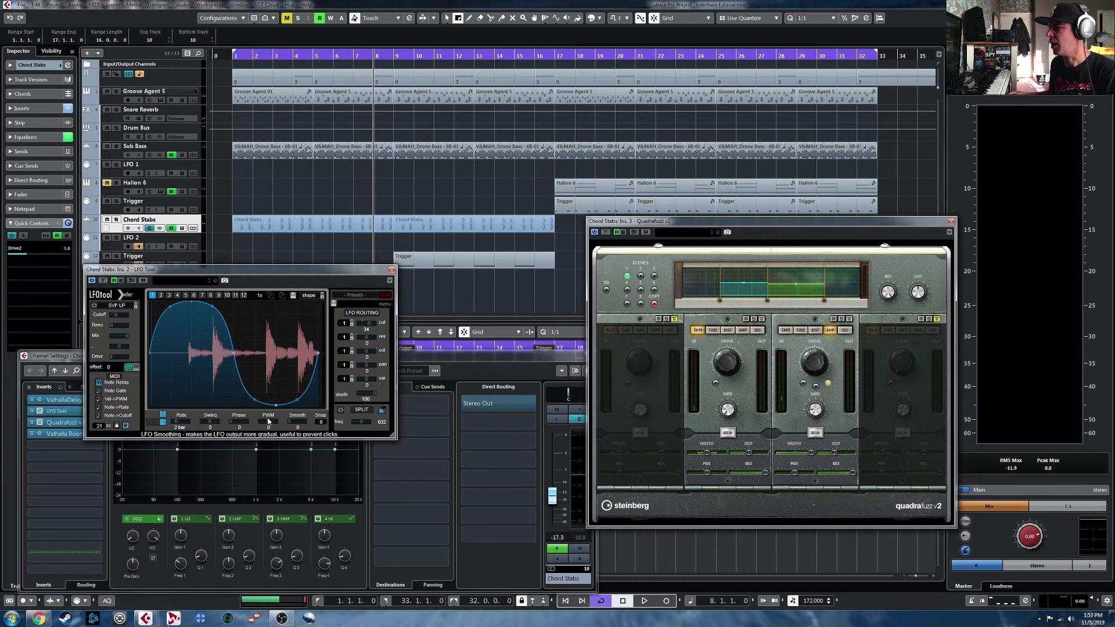